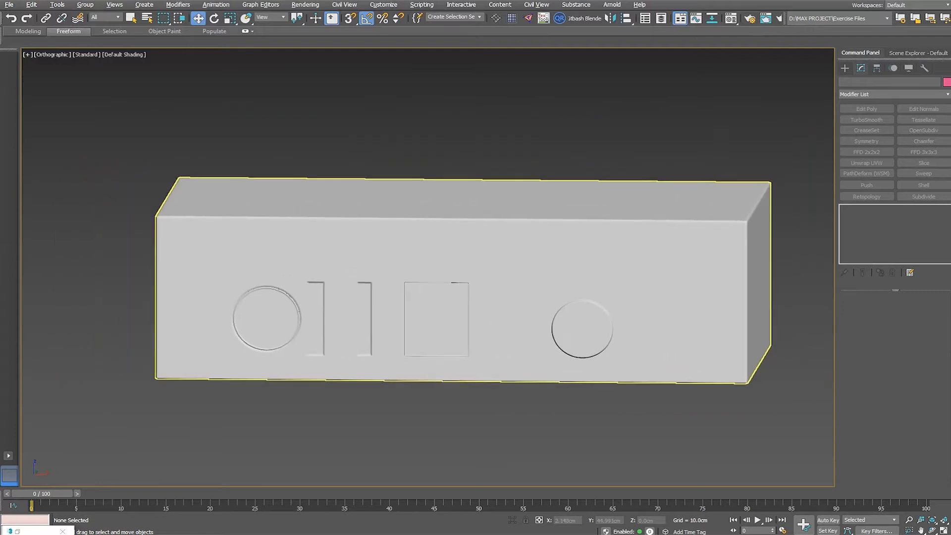
Examine the subdivided wireframe of Box_high and the shaded circular and rectangular details along its front face.
middle_drag(498, 271, 399, 273)
click(372, 275)
scroll(370, 274, up, 2)
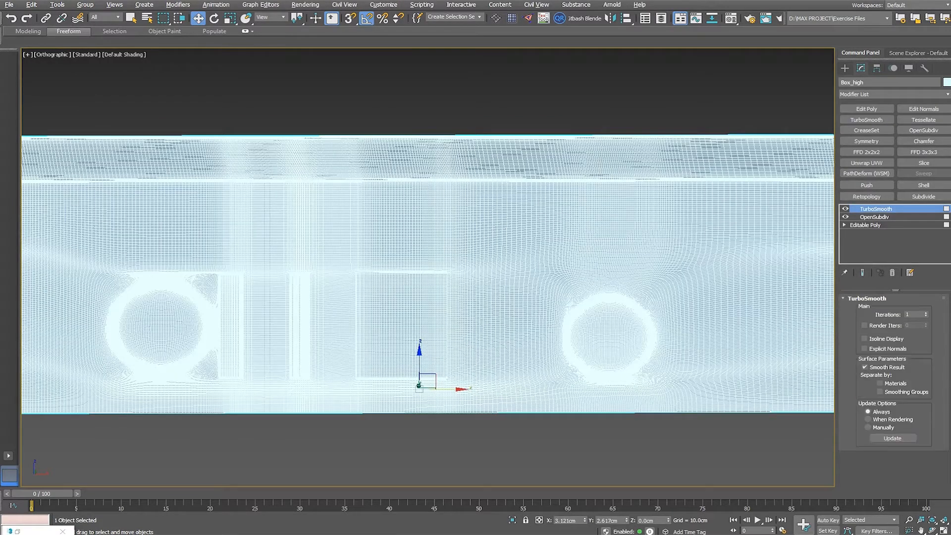
key(F4)
scroll(409, 392, down, 4)
mouse_move(302, 343)
middle_down()
mouse_move(449, 344)
mouse_move(264, 297)
middle_up()
scroll(448, 343, up, 2)
scroll(524, 354, up, 2)
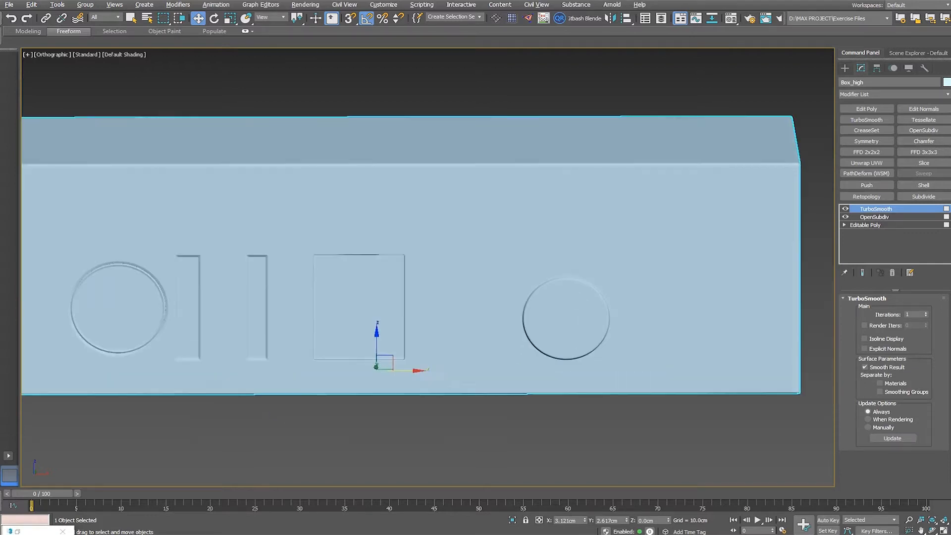
middle_drag(426, 278, 513, 287)
middle_drag(145, 312, 206, 312)
scroll(206, 312, up, 3)
middle_drag(812, 343, 380, 304)
scroll(414, 304, down, 3)
middle_drag(495, 297, 411, 320)
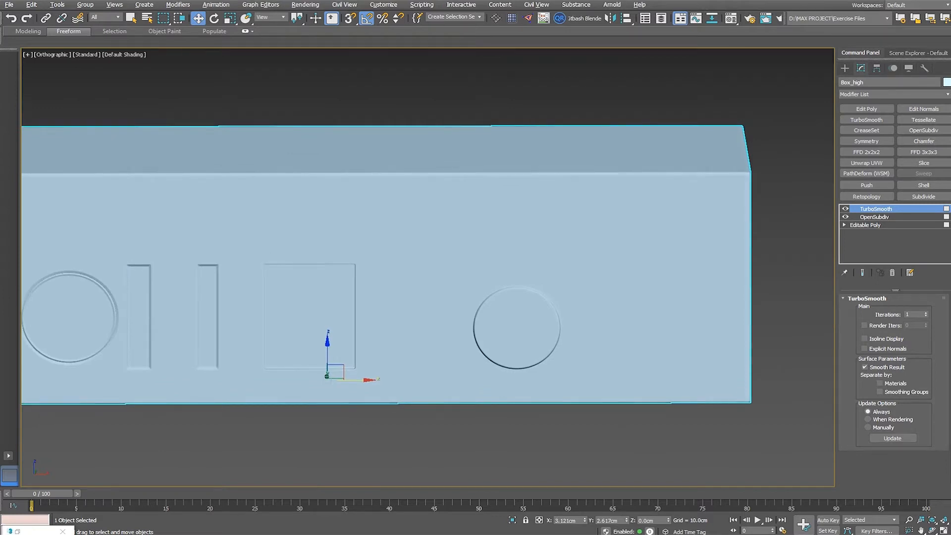
Examine the base Editable Poly topology of Box_high in wireframe, picking out a wide and a narrow polygon above the front details.
click(864, 225)
key(4)
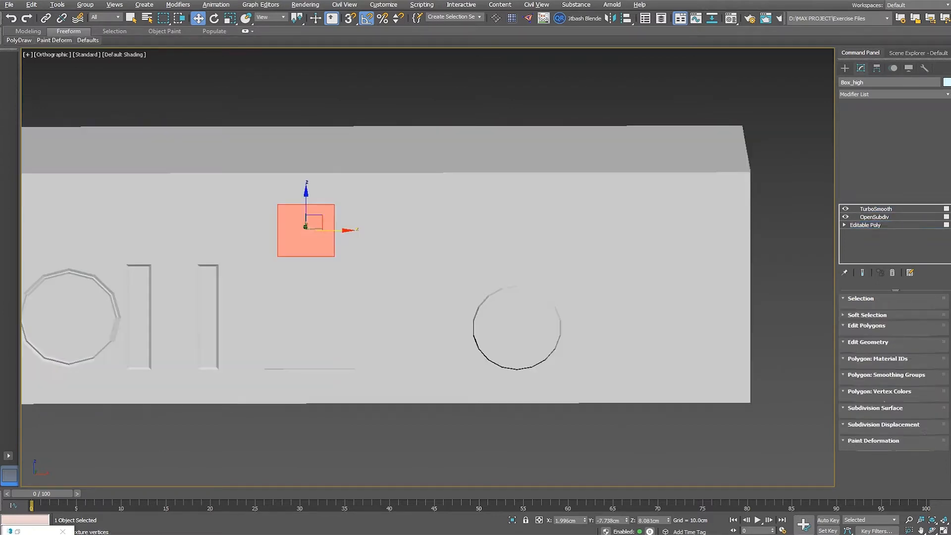
scroll(637, 292, down, 2)
middle_drag(637, 293, 652, 327)
key(F4)
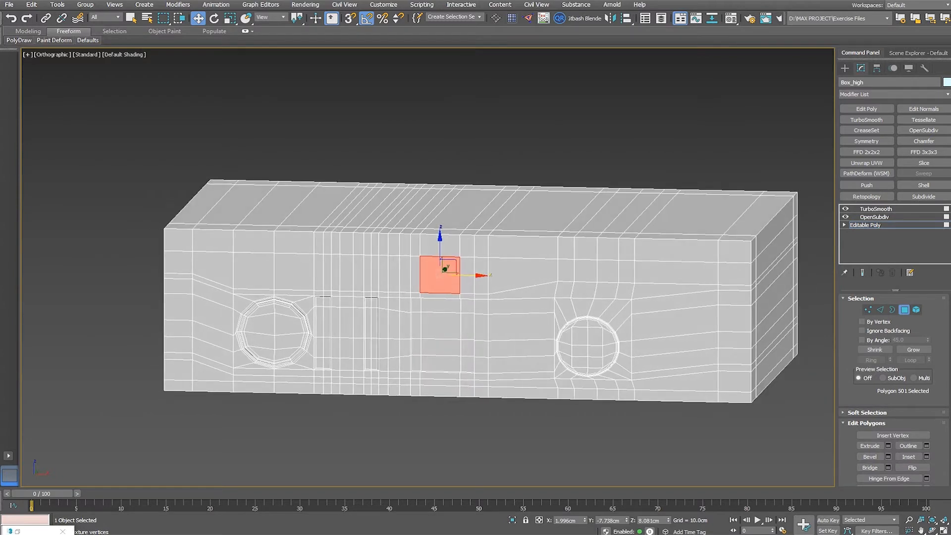
alt+middle_drag(444, 269, 414, 272)
scroll(428, 265, up, 3)
middle_drag(413, 273, 292, 258)
ctrl+click(186, 268)
scroll(520, 291, down, 2)
scroll(406, 290, down, 3)
alt+middle_drag(406, 289, 466, 279)
scroll(413, 280, up, 2)
alt+middle_drag(411, 265, 407, 270)
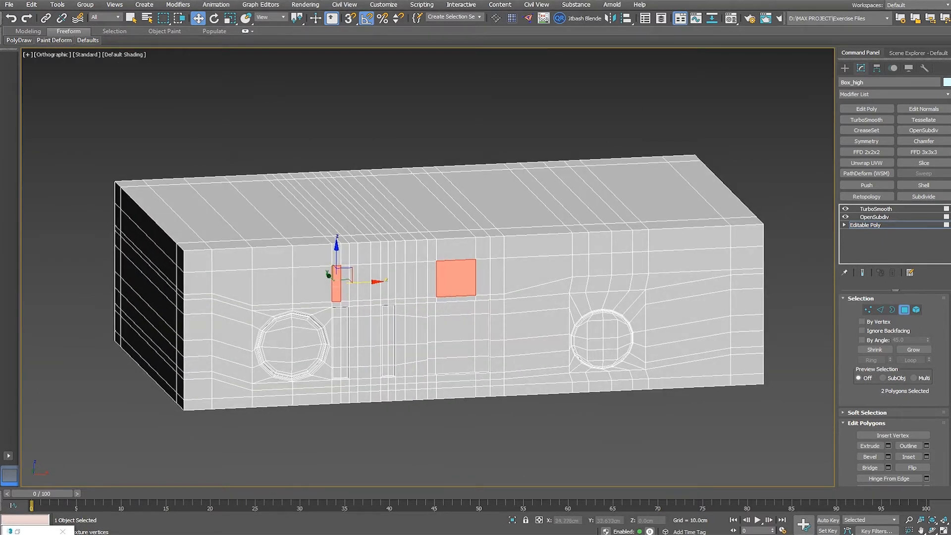
alt+middle_drag(406, 270, 373, 267)
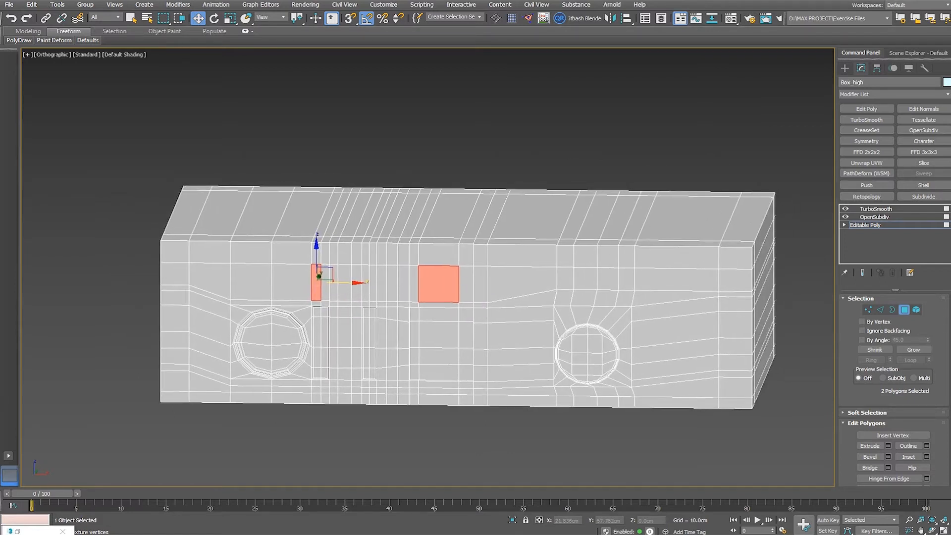
key(ctrl+d)
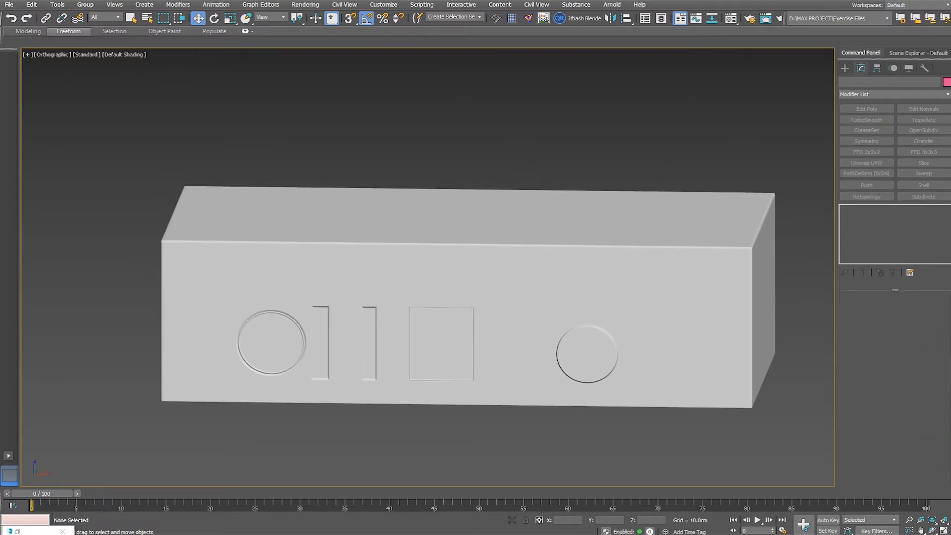
In the Front view, create a box about 3.4 × 1.5 × 1.35 cm overlapping the front face's upper right corner.
middle_drag(457, 297, 343, 316)
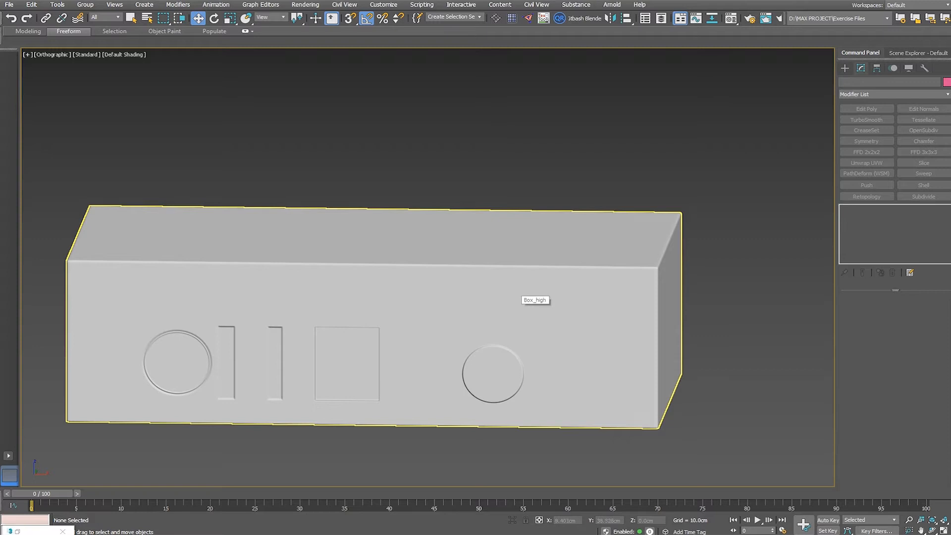
key(v)
click(479, 316)
key(z)
middle_drag(479, 316, 428, 392)
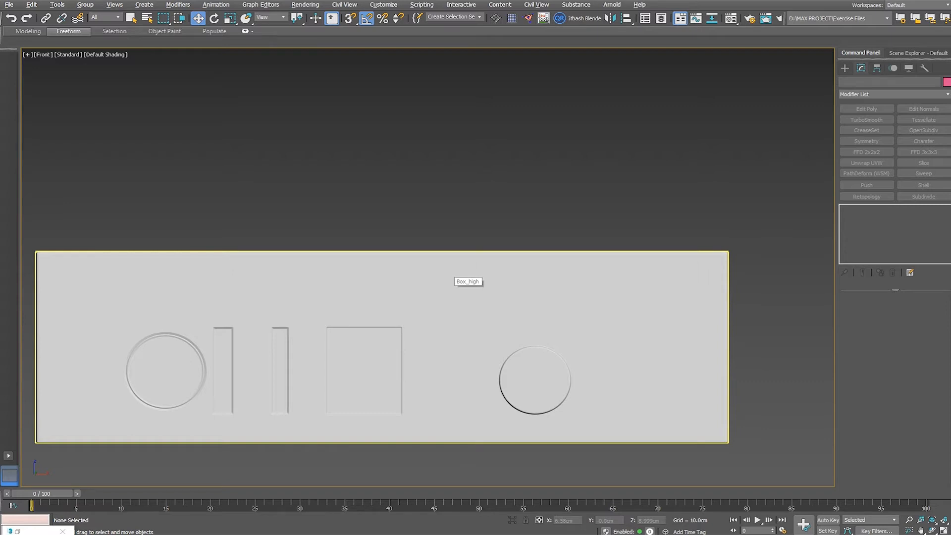
middle_drag(561, 284, 578, 269)
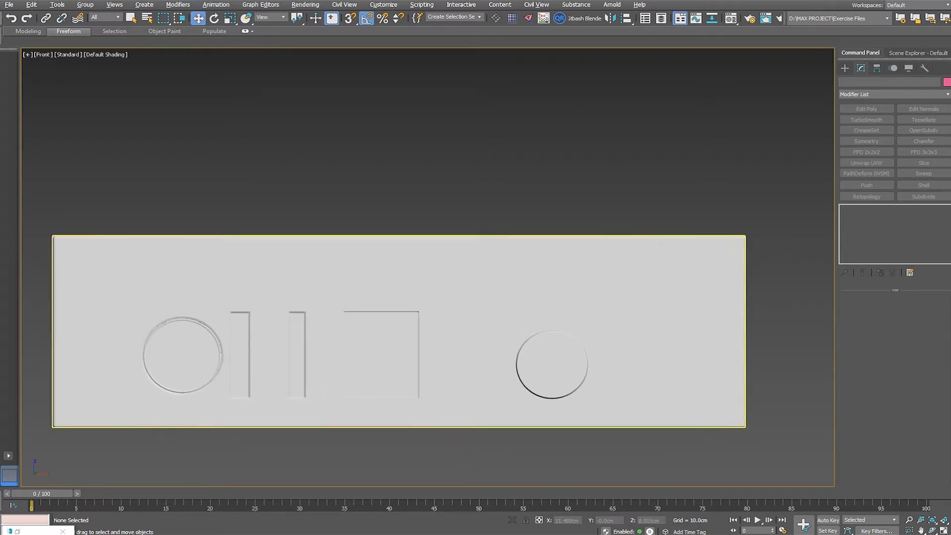
scroll(705, 257, up, 2)
middle_drag(696, 258, 363, 239)
scroll(362, 239, down, 1)
ctrl+right_click(490, 265)
click(480, 274)
scroll(381, 225, up, 2)
drag(420, 244, 477, 366)
click(465, 327)
key(w)
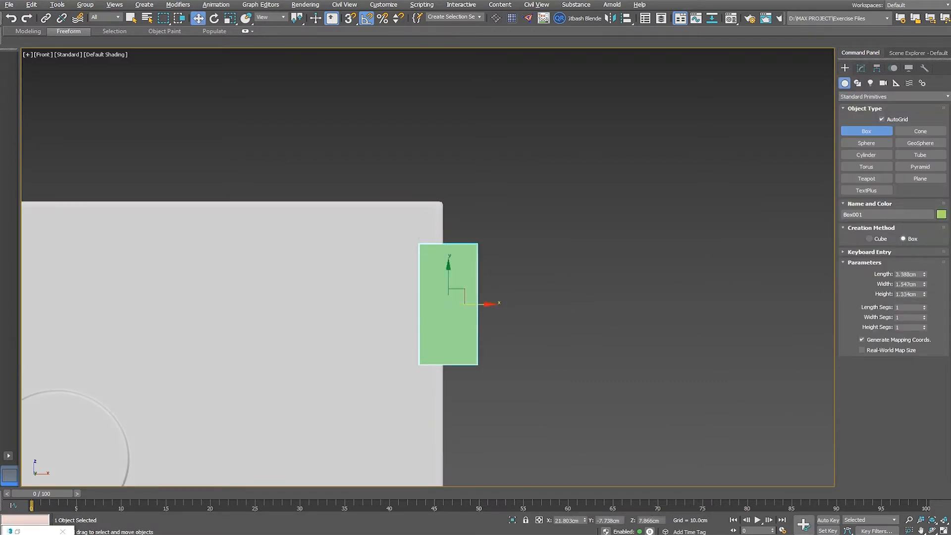
Move the small box back into the front corner, nearly flush with the side face, and raise it about 0.84 cm.
scroll(444, 292, down, 3)
alt+middle_drag(445, 292, 435, 308)
scroll(435, 308, up, 2)
alt+middle_drag(515, 297, 534, 292)
mouse_move(491, 278)
mouse_down()
mouse_move(519, 265)
mouse_move(504, 273)
mouse_up()
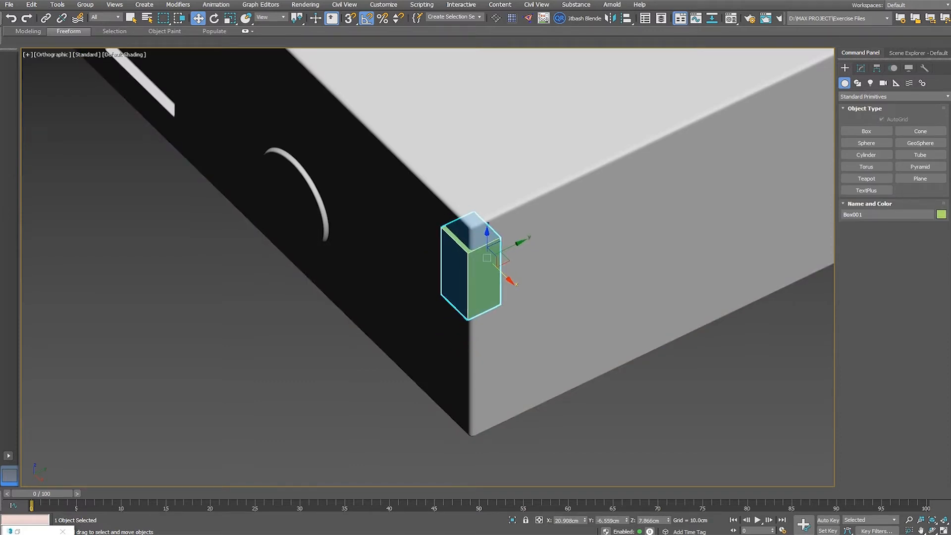
alt+middle_drag(411, 277, 454, 251)
key(v)
click(502, 266)
scroll(502, 265, up, 5)
scroll(502, 265, down, 5)
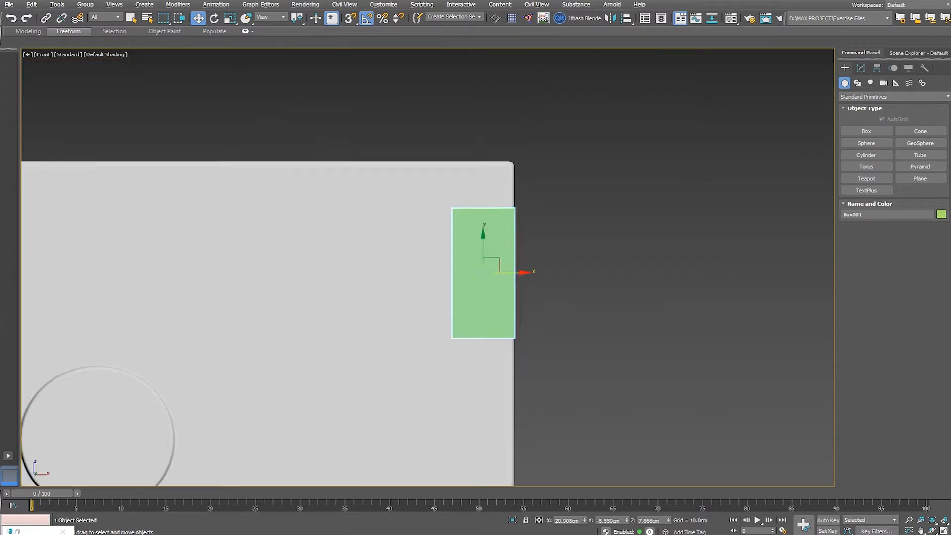
scroll(693, 252, down, 5)
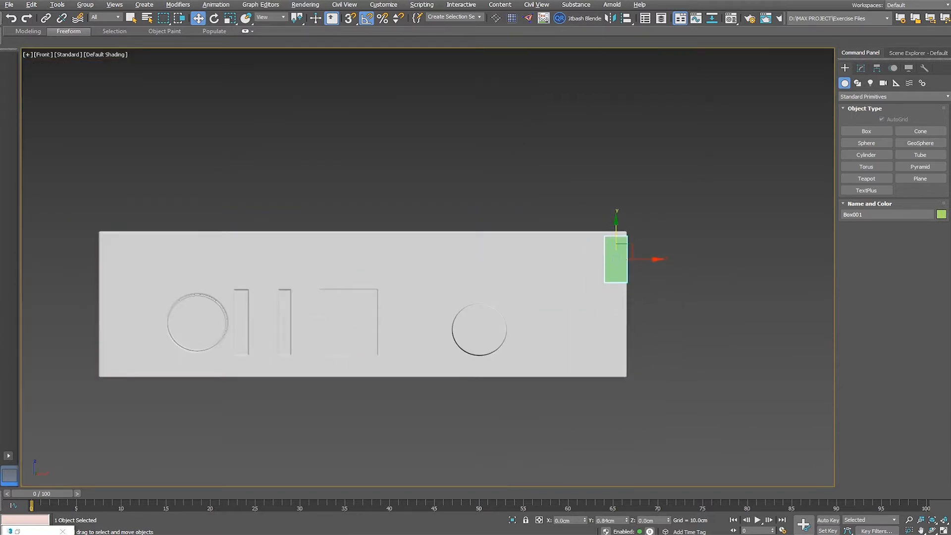
Clone the small box along the front face as 12 copies spaced about 3.05 cm apart toward the opposite end.
mouse_move(639, 258)
shift+mouse_down()
mouse_move(556, 259)
mouse_move(604, 258)
mouse_move(596, 258)
shift+mouse_up()
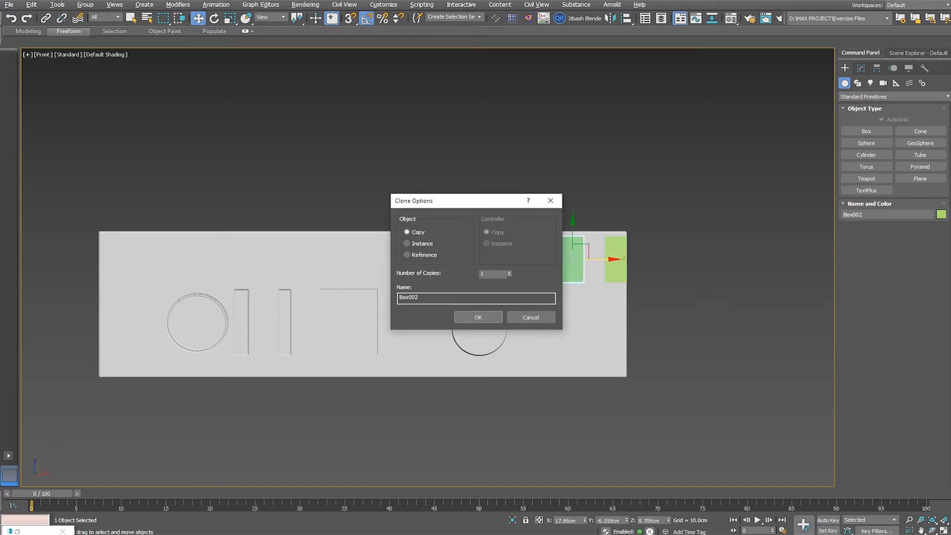
text(12)
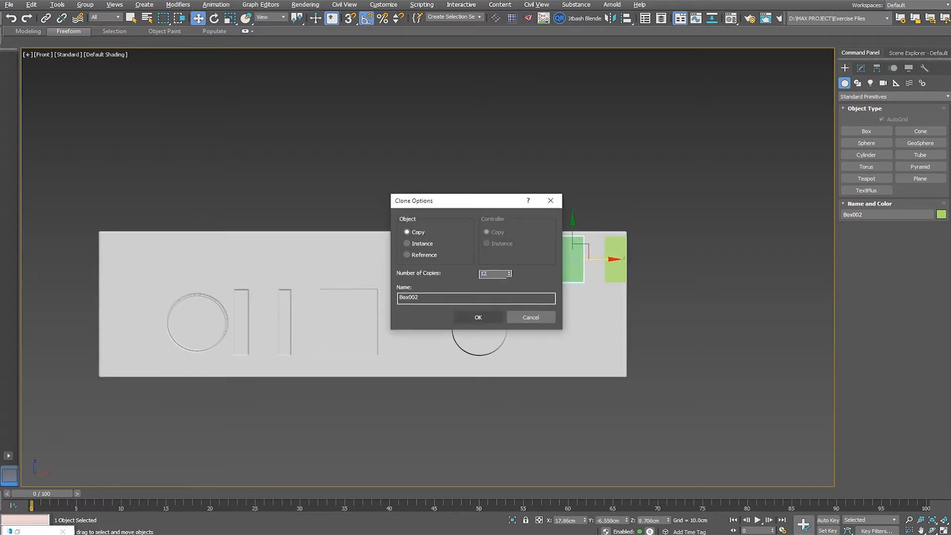
click(478, 317)
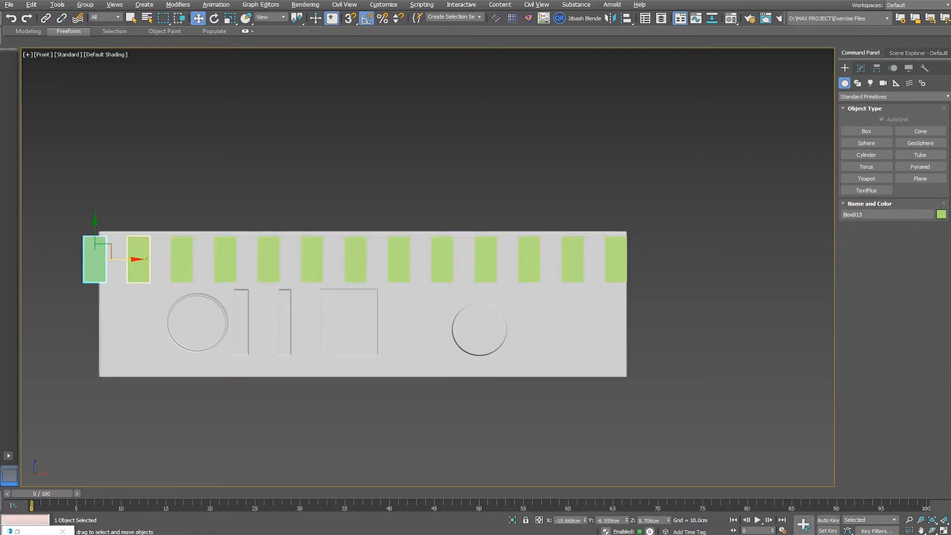
Select only the 13 small boxes and merge them into one Editable Poly with Quick Attach.
drag(24, 284, 777, 217)
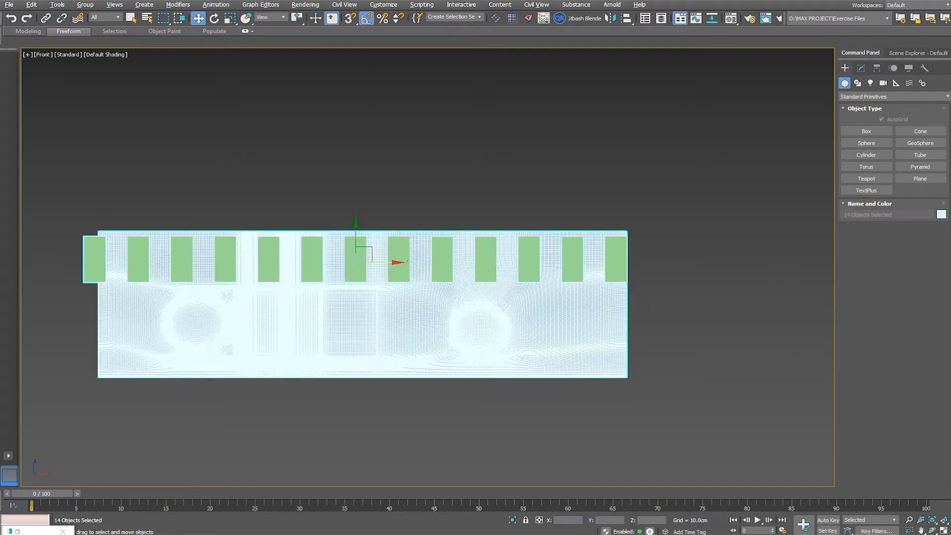
key(ctrl+z)
drag(22, 200, 716, 267)
alt+click(421, 297)
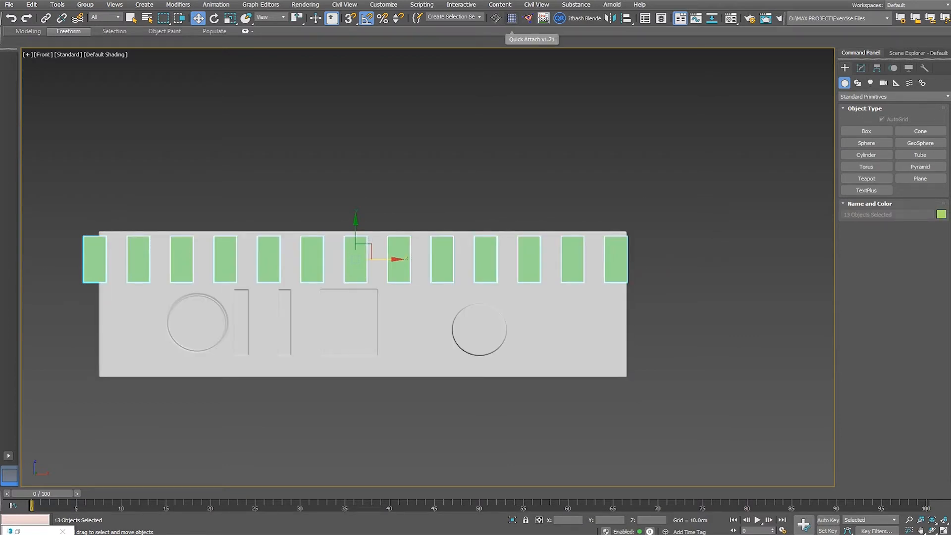
click(512, 19)
click(475, 257)
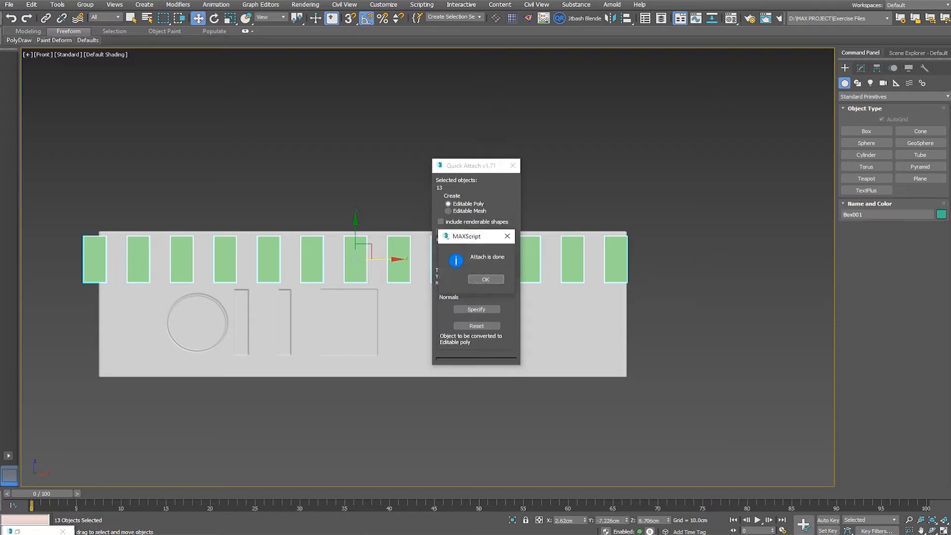
click(513, 165)
Shift the attached row of boxes about 0.57 cm along X so it overhangs both ends of the front face.
drag(384, 259, 397, 259)
alt+middle_drag(619, 273, 689, 159)
scroll(600, 310, up, 3)
scroll(658, 184, down, 2)
scroll(688, 159, down, 2)
scroll(545, 284, up, 2)
scroll(414, 241, down, 2)
middle_drag(414, 240, 365, 358)
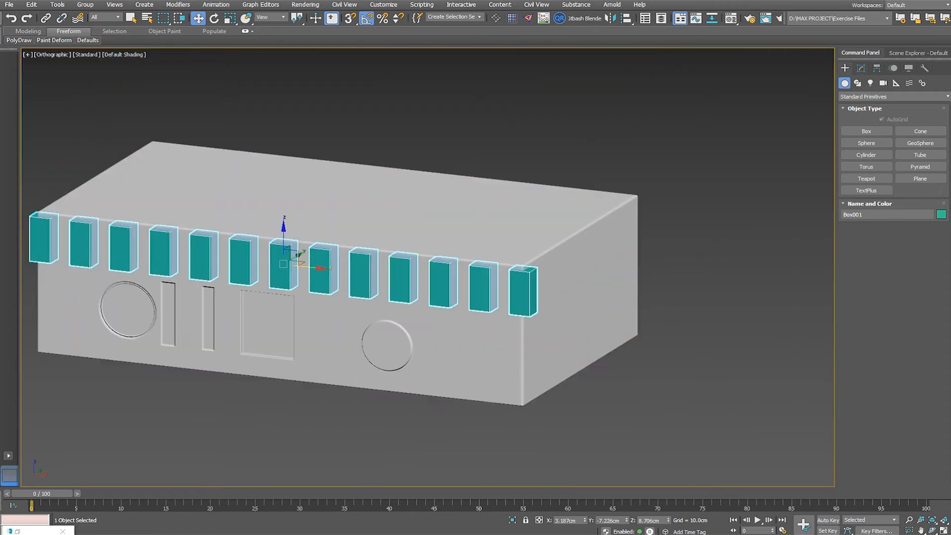
Add a Chamfer modifier to the row of boxes with Quad mitering, a 0.1 cm amount and 0.0 tension.
key(1)
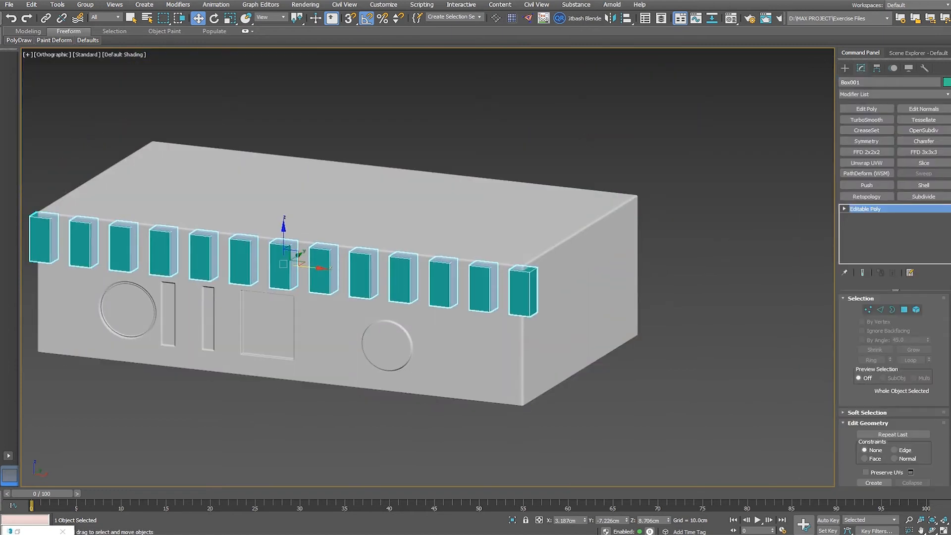
alt+middle_drag(602, 264, 598, 265)
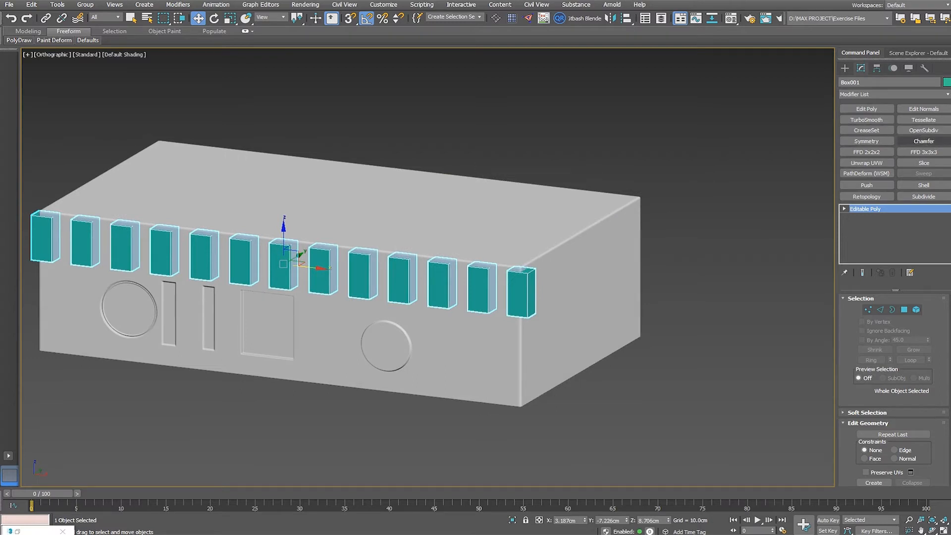
click(923, 141)
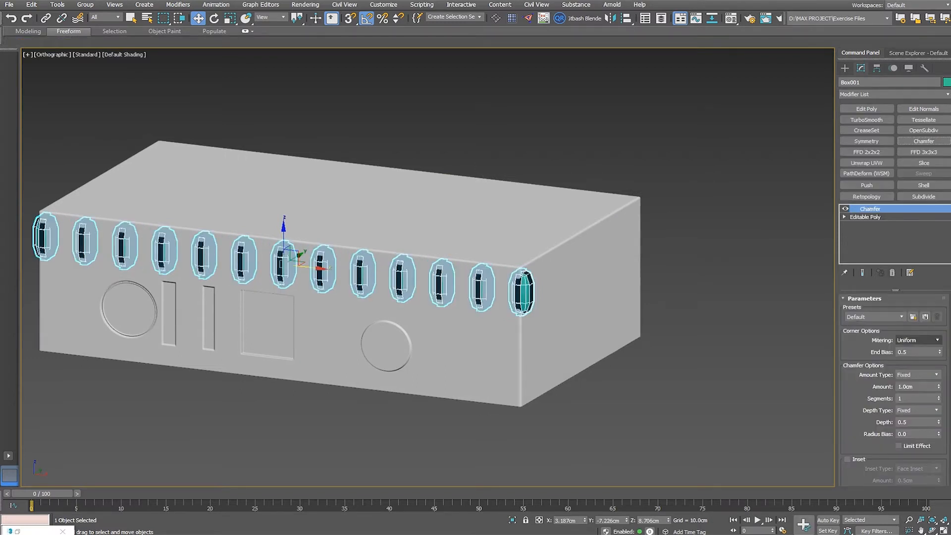
click(918, 340)
click(904, 349)
drag(938, 374, 938, 396)
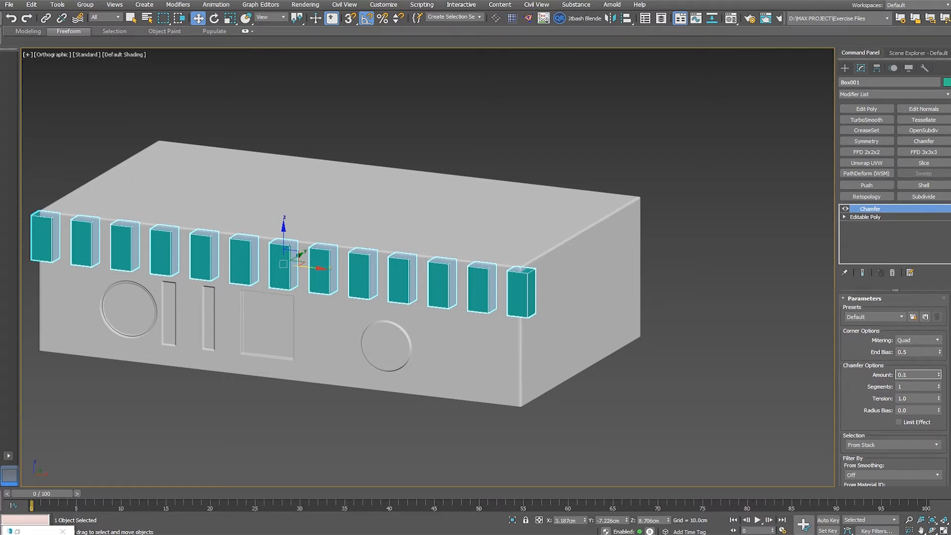
text(0.1)
key(Return)
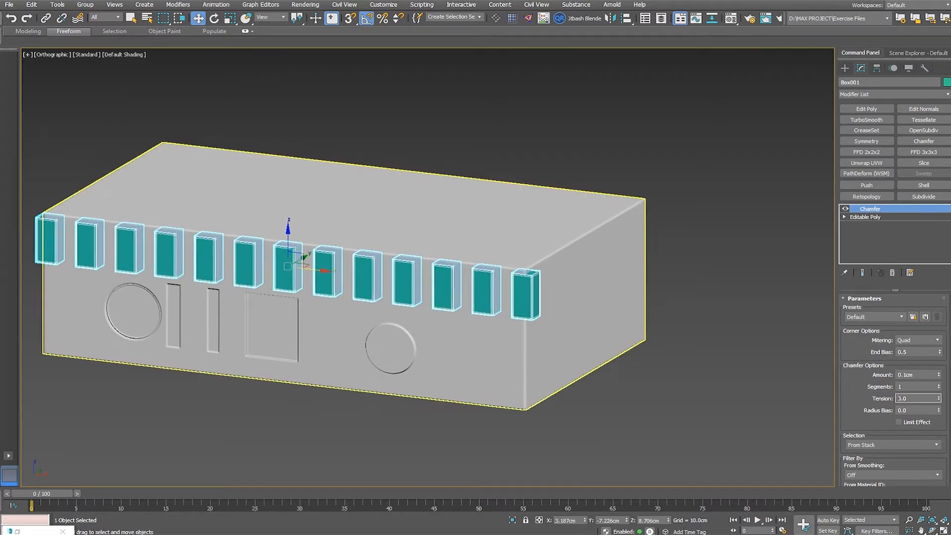
scroll(480, 267, up, 4)
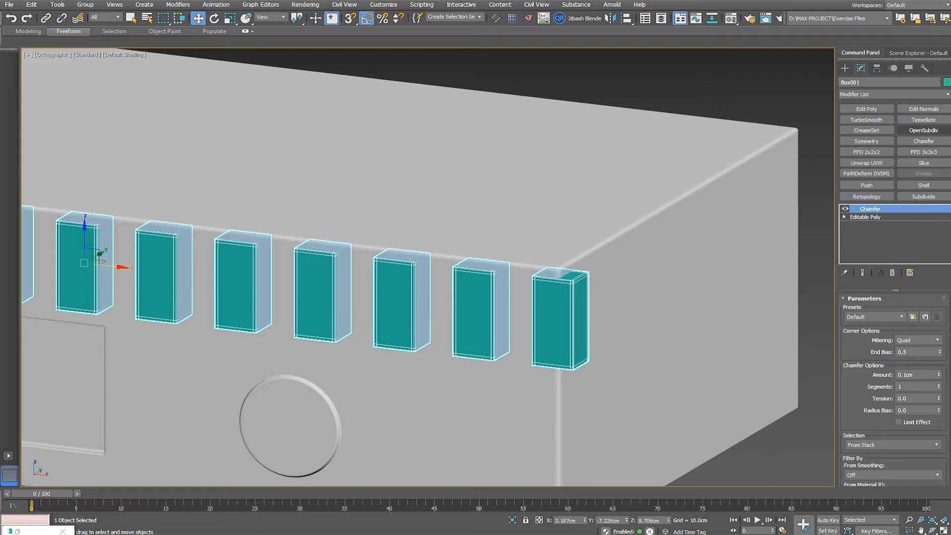
Add a TurboSmooth modifier with 2 iterations to the chamfered row of boxes and deselect it.
click(866, 119)
click(925, 312)
scroll(543, 308, down, 5)
alt+middle_drag(544, 308, 584, 304)
click(434, 192)
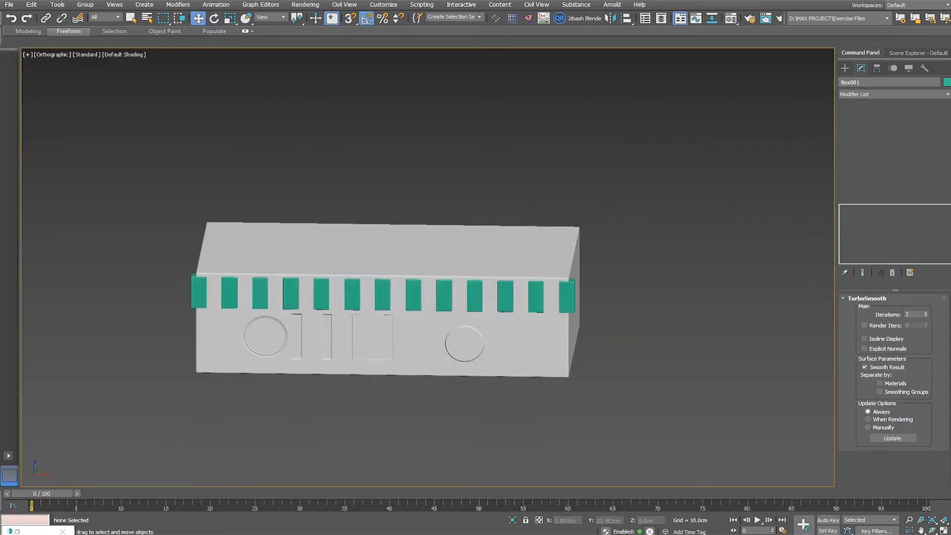
Examine in the Front view how the smoothed row of boxes sits along the front face of Box_high.
scroll(392, 301, up, 4)
middle_drag(393, 301, 314, 298)
right_click(301, 292)
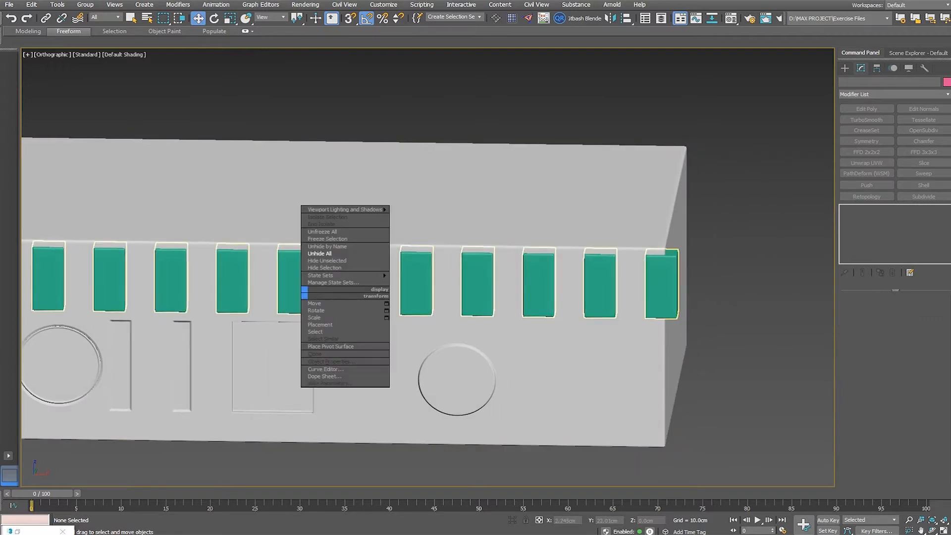
key(Escape)
key(v)
click(238, 292)
middle_drag(248, 292, 219, 299)
middle_drag(499, 282, 460, 294)
click(461, 268)
key(ctrl+d)
scroll(652, 262, up, 4)
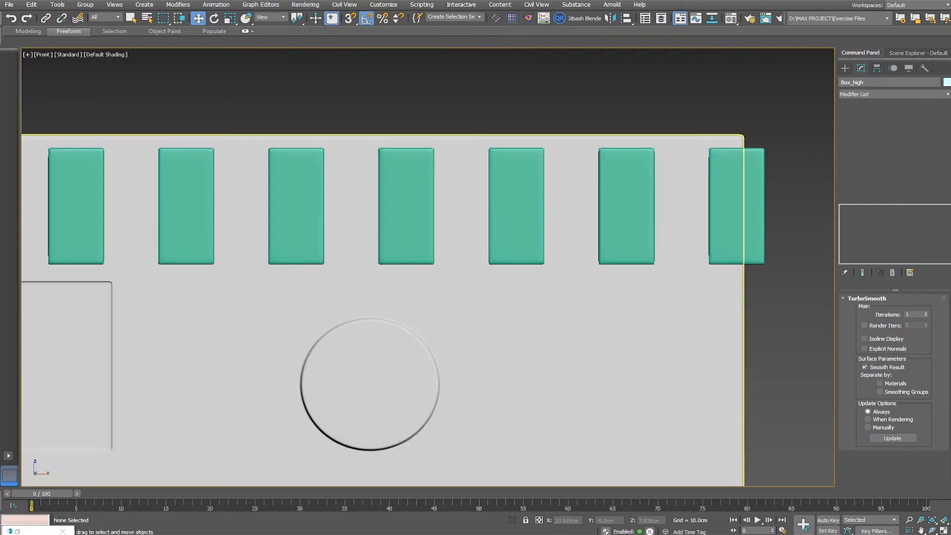
scroll(463, 240, down, 2)
middle_drag(464, 241, 752, 269)
middle_drag(491, 277, 170, 248)
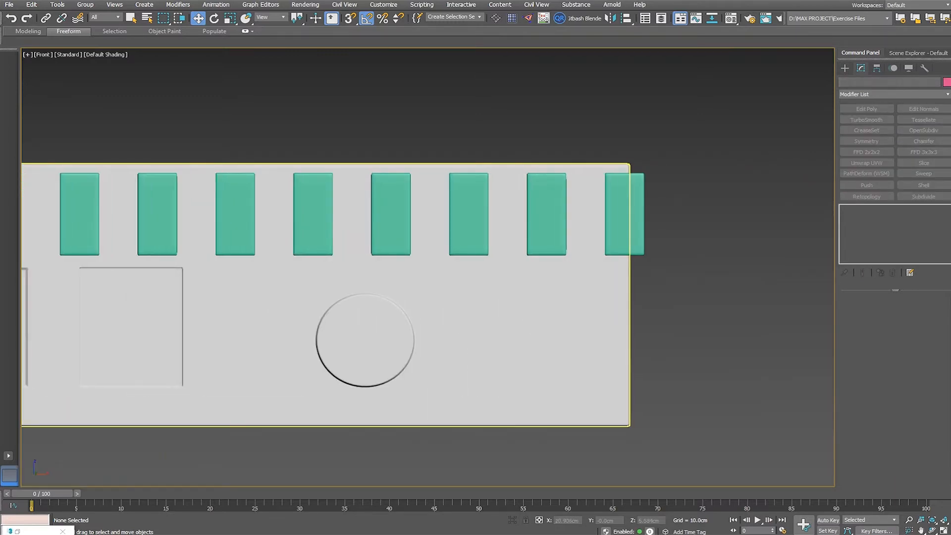
Compare the dense wireframe of Box_high with the separate boxes intersecting its front face, then clear the selection.
click(585, 278)
middle_drag(624, 218, 714, 242)
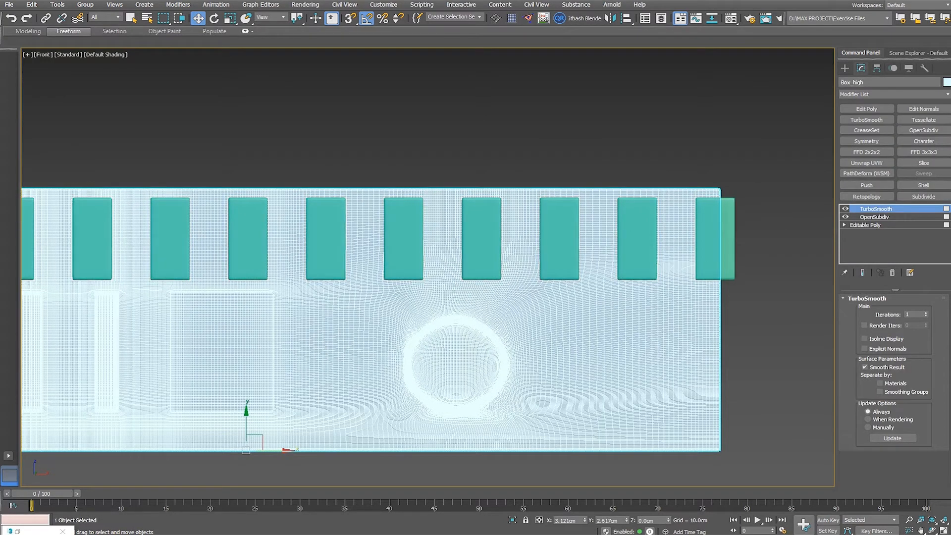
middle_drag(481, 240, 595, 240)
middle_drag(639, 321, 267, 322)
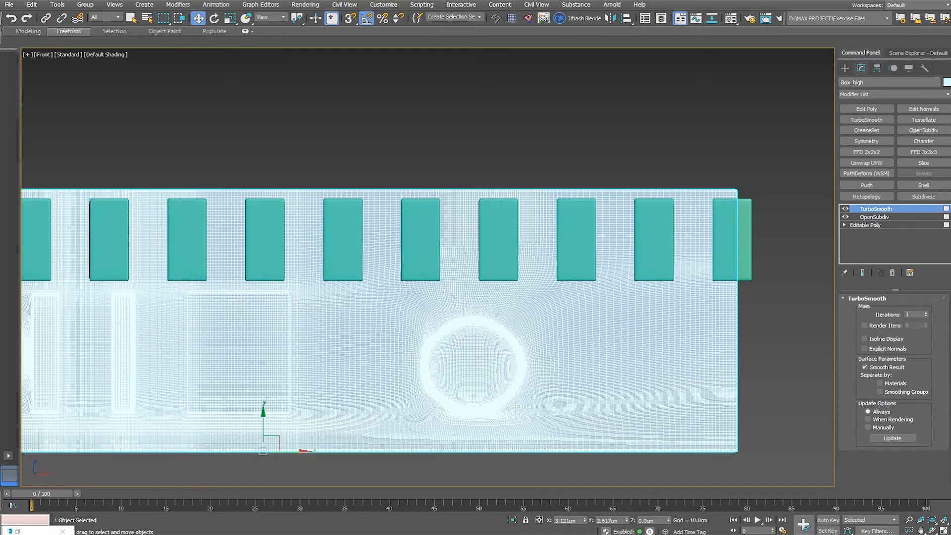
scroll(533, 250, down, 4)
alt+middle_drag(533, 250, 515, 317)
key(ctrl+d)
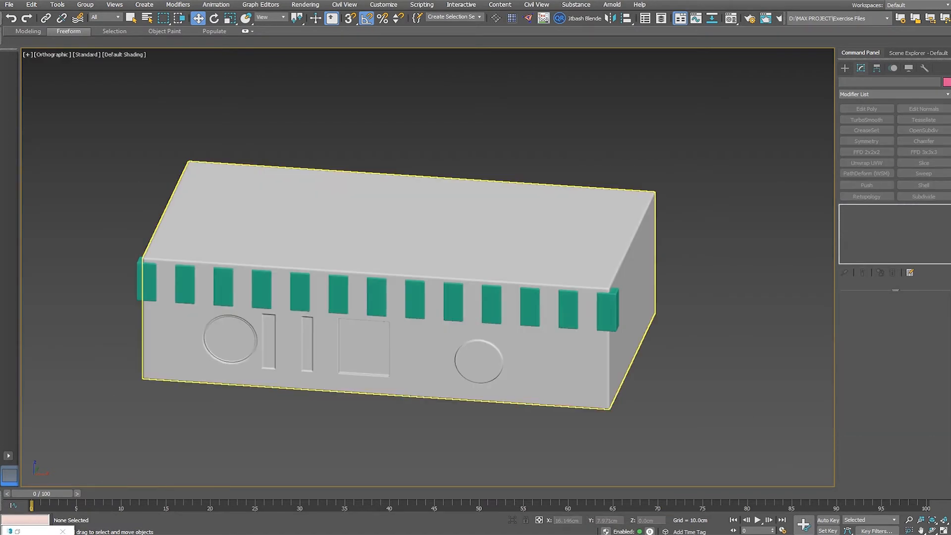
In the Front view, draw a cylinder about 1.71 cm in radius and 2.085 cm high beside the rightmost circular detail on Box_high.
click(562, 383)
click(623, 397)
key(v)
click(603, 407)
middle_drag(644, 347, 418, 345)
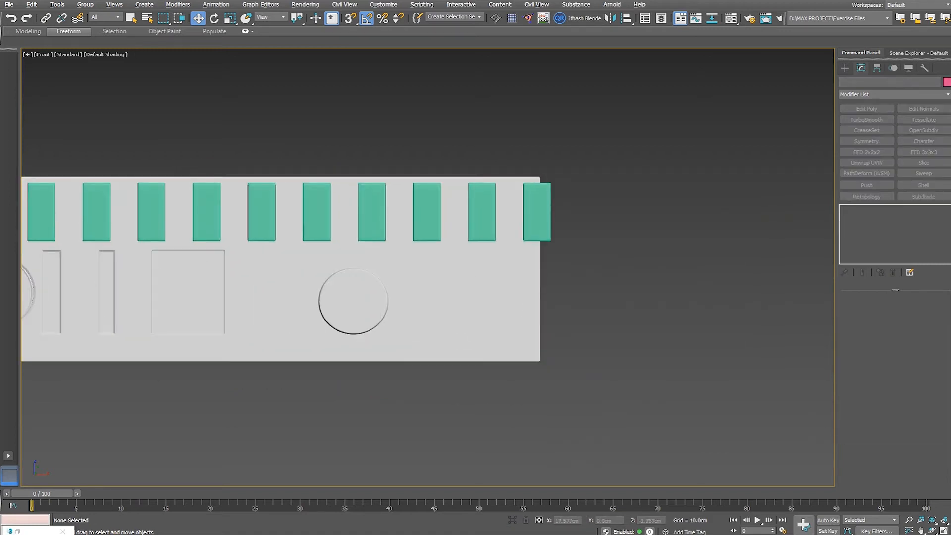
ctrl+right_click(481, 312)
click(460, 336)
scroll(464, 302, up, 2)
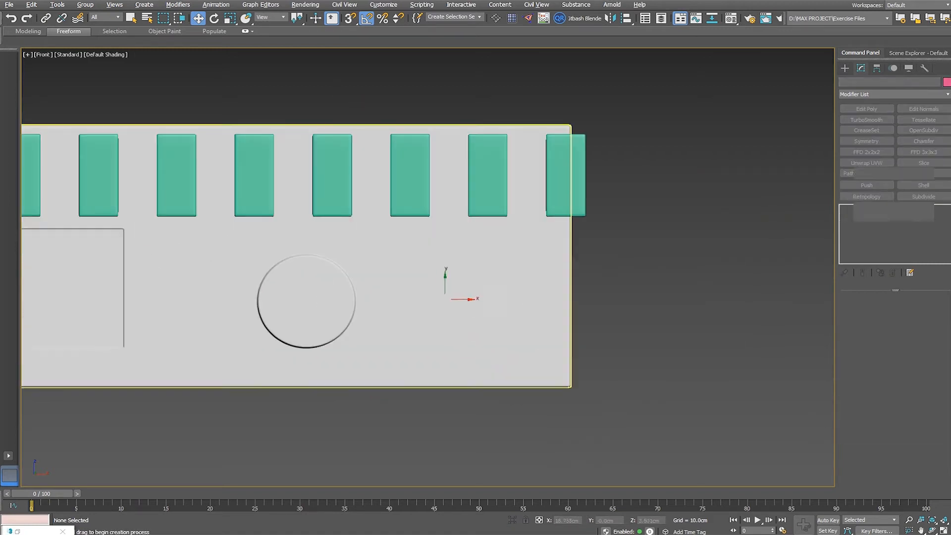
drag(444, 294, 488, 295)
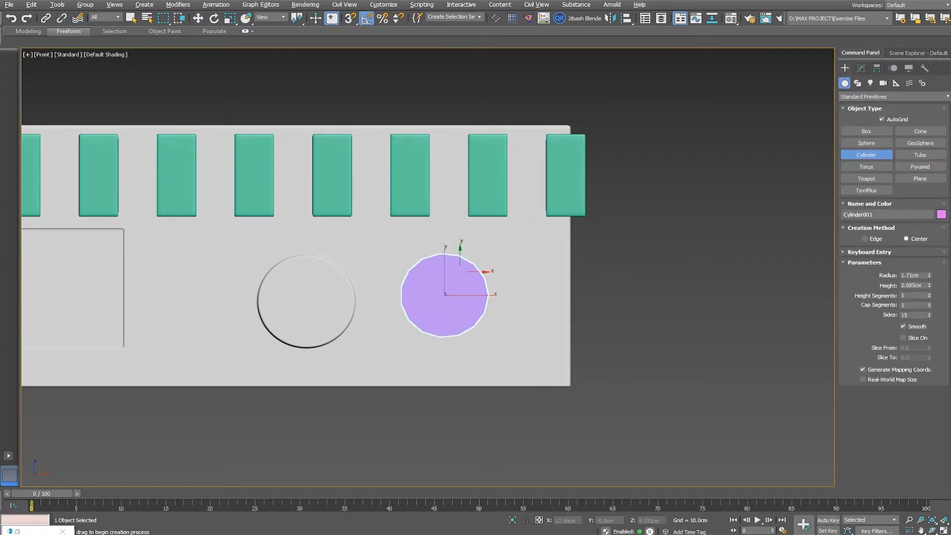
Push the cylinder into the front face so only a thin disc protrudes, and convert it to Editable Poly.
alt+middle_drag(460, 272, 495, 292)
scroll(444, 280, up, 4)
right_click(441, 279)
alt+middle_drag(442, 278, 476, 285)
drag(384, 280, 302, 252)
Inset the cylinder's front cap polygon to leave a narrow ring around the rim.
key(r)
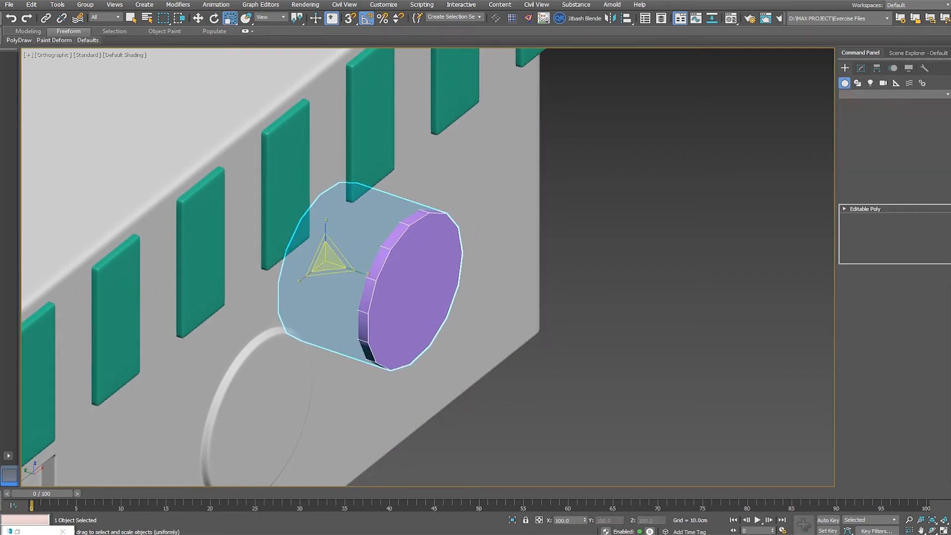
click(415, 291)
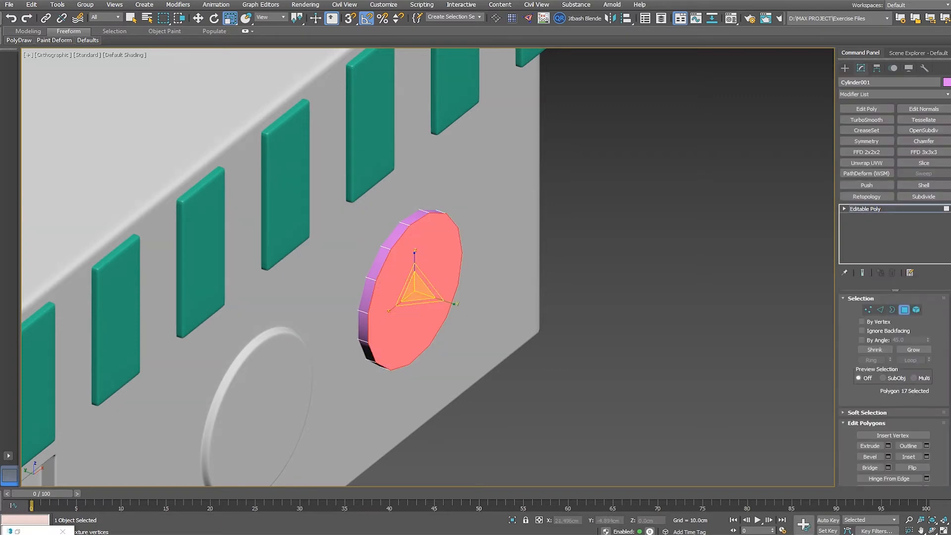
right_click(401, 320)
click(372, 369)
drag(403, 317, 402, 303)
scroll(363, 294, up, 5)
Select all of the cylinder's polygons and move them slightly deeper into the front face.
key(w)
scroll(387, 264, down, 5)
alt+middle_drag(387, 264, 420, 265)
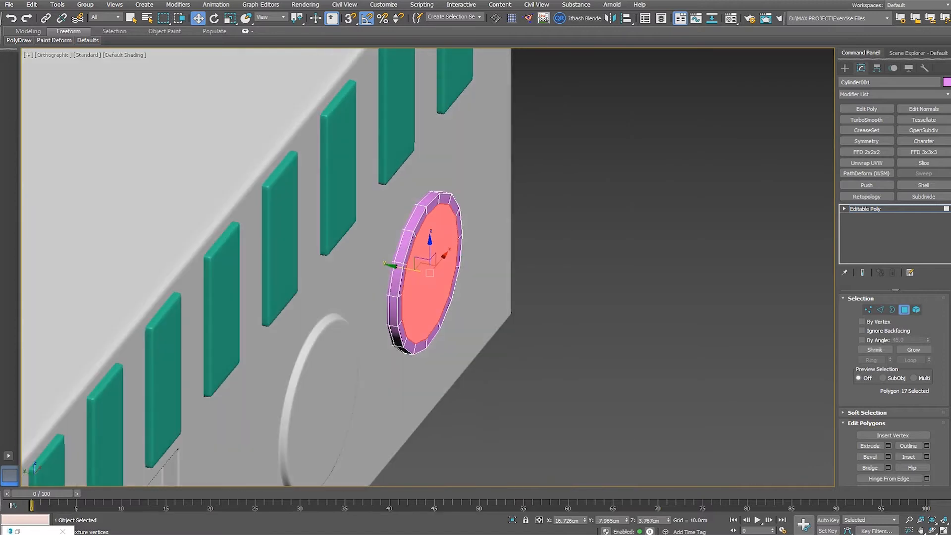
key(ctrl+a)
drag(378, 262, 374, 261)
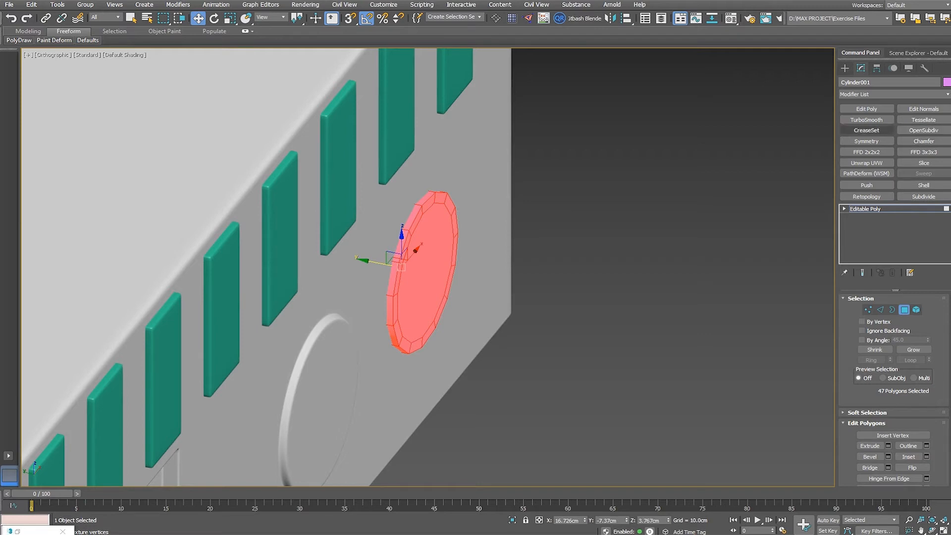
Add a TurboSmooth modifier with 2 iterations to the cylinder and deselect it.
click(866, 120)
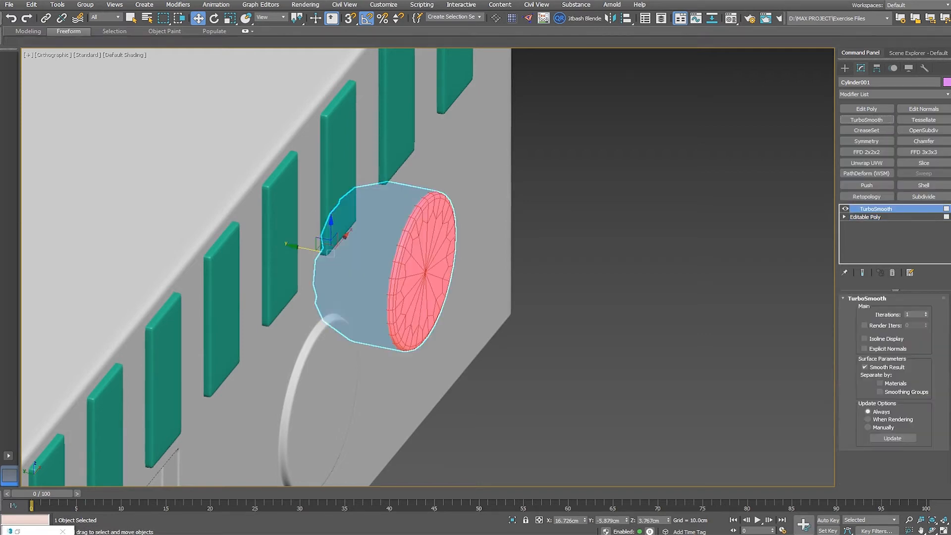
click(925, 312)
alt+middle_drag(490, 282, 436, 275)
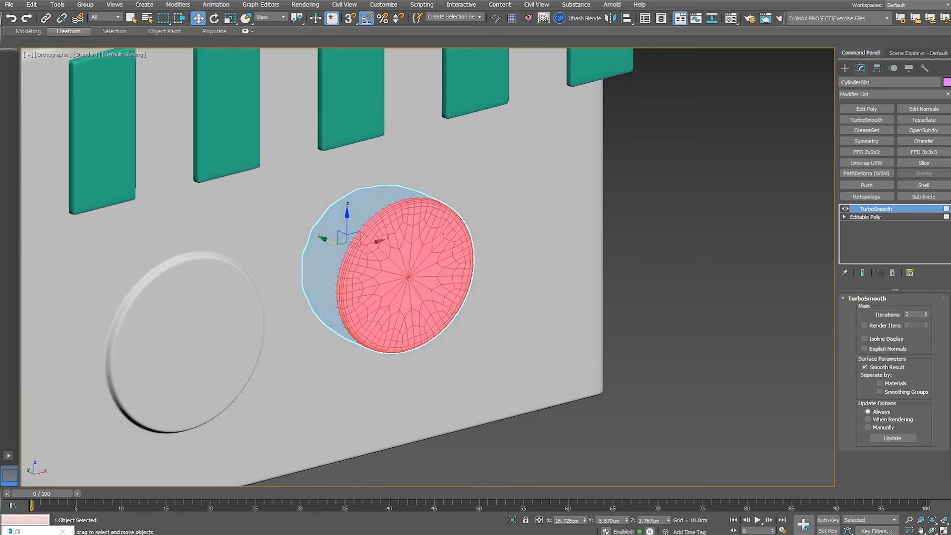
scroll(535, 275, down, 2)
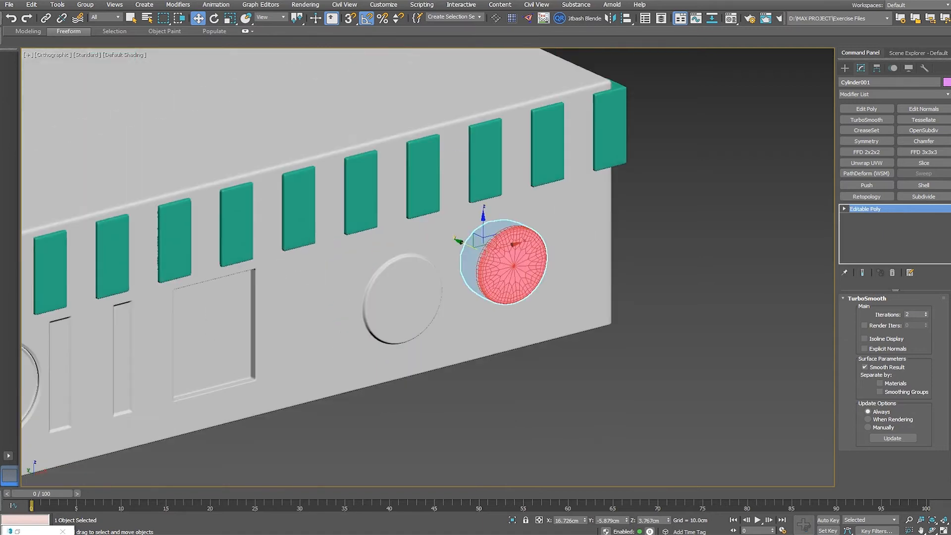
scroll(503, 269, up, 3)
key(ctrl+d)
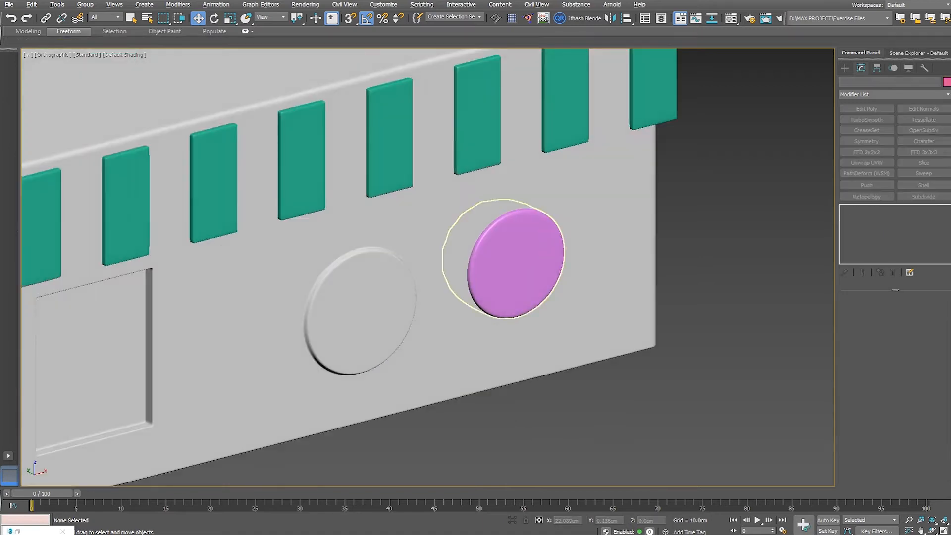
Examine in the Front view how the smoothed disc and the row of boxes sit on the front face, then clear the selection.
scroll(500, 264, down, 6)
middle_drag(505, 267, 511, 264)
alt+right_click(537, 264)
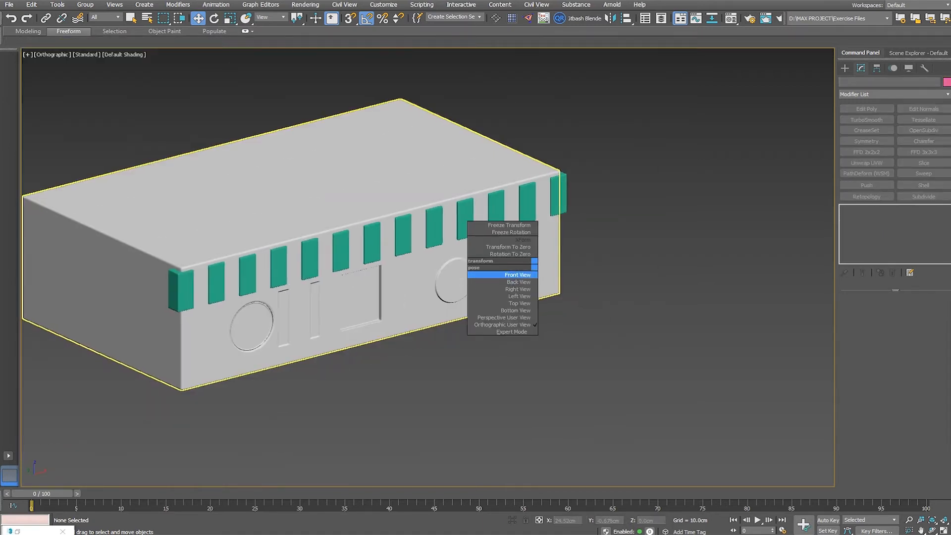
click(518, 274)
middle_drag(703, 300, 495, 265)
scroll(495, 265, up, 2)
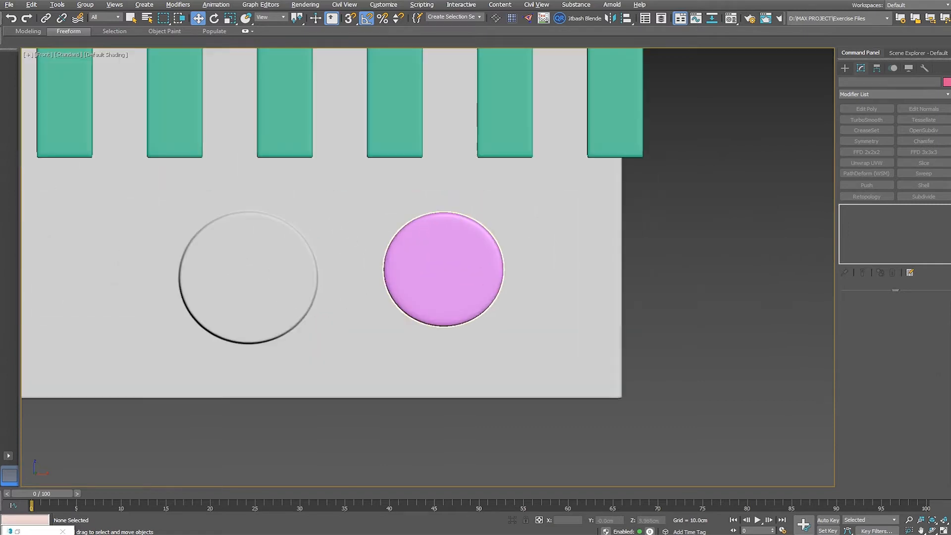
middle_drag(402, 241, 614, 304)
scroll(614, 304, down, 1)
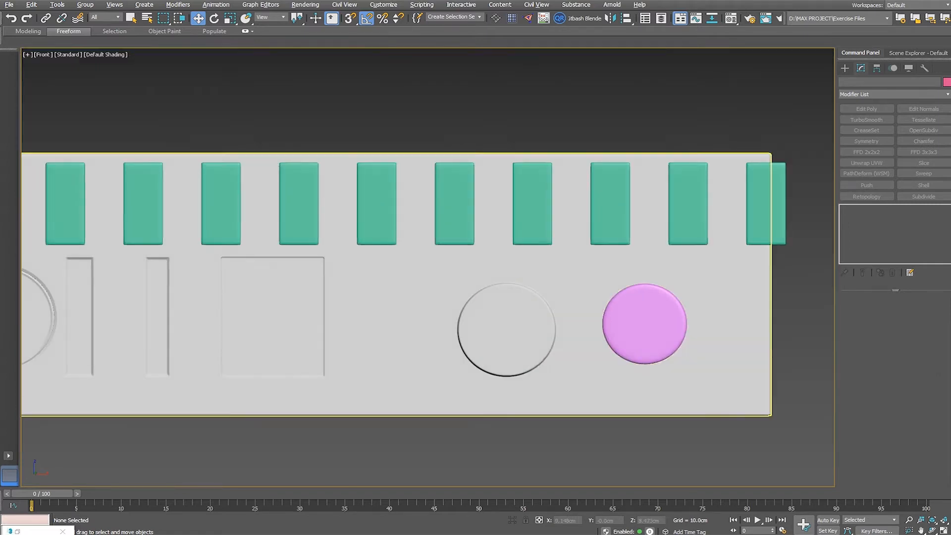
middle_drag(558, 231, 502, 229)
scroll(501, 227, up, 2)
click(464, 225)
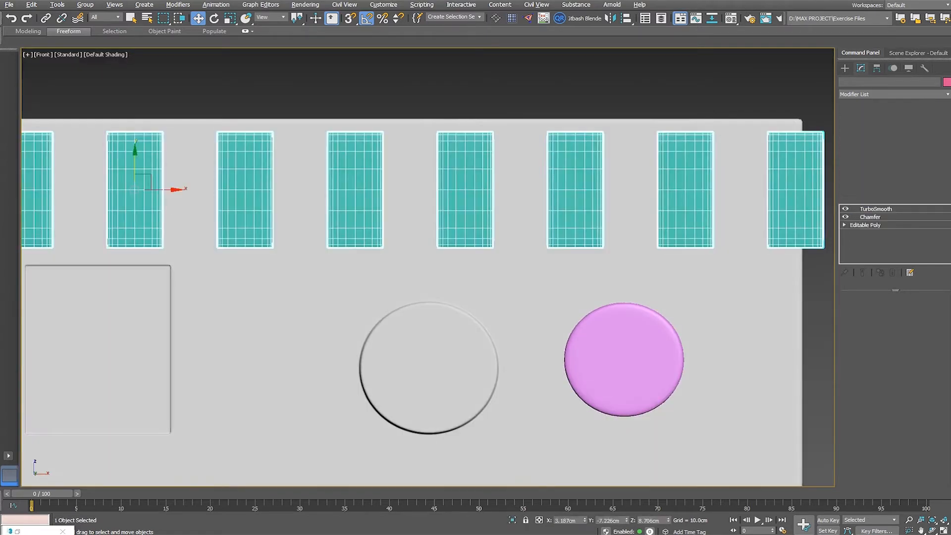
scroll(463, 225, down, 3)
key(ctrl+d)
Draw a box about 2.582 cm long, 4.132 cm wide and 1.169 cm high over the upper half of the large circular detail.
ctrl+right_click(511, 340)
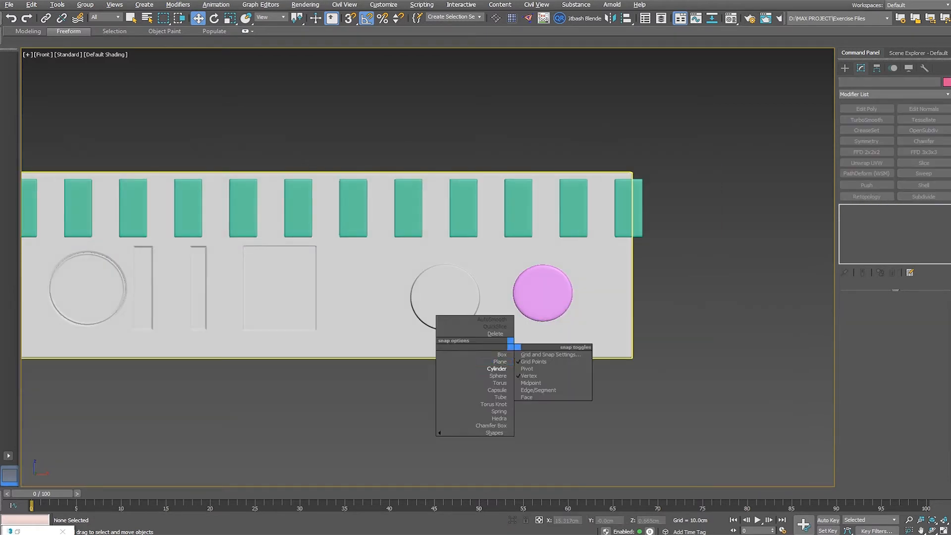
click(498, 354)
scroll(428, 276, up, 2)
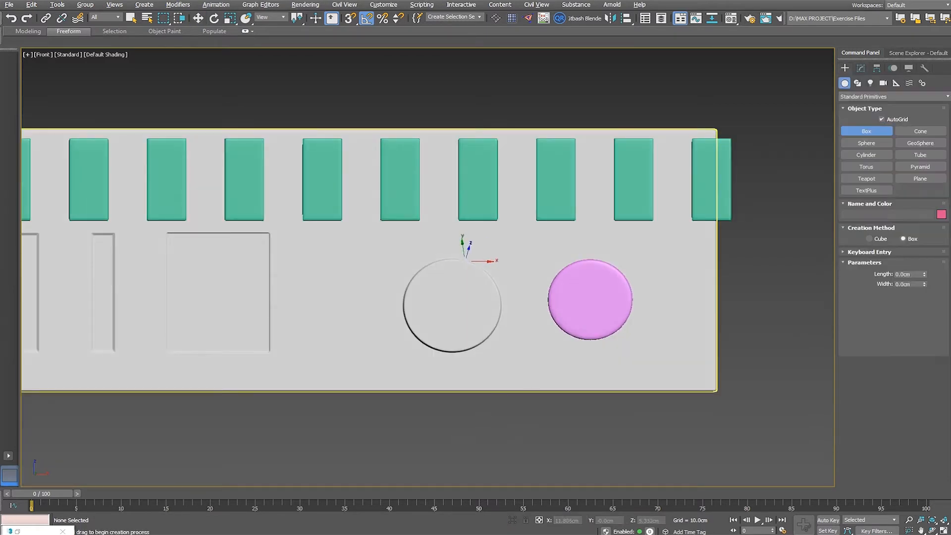
scroll(453, 256, up, 1)
scroll(453, 251, up, 4)
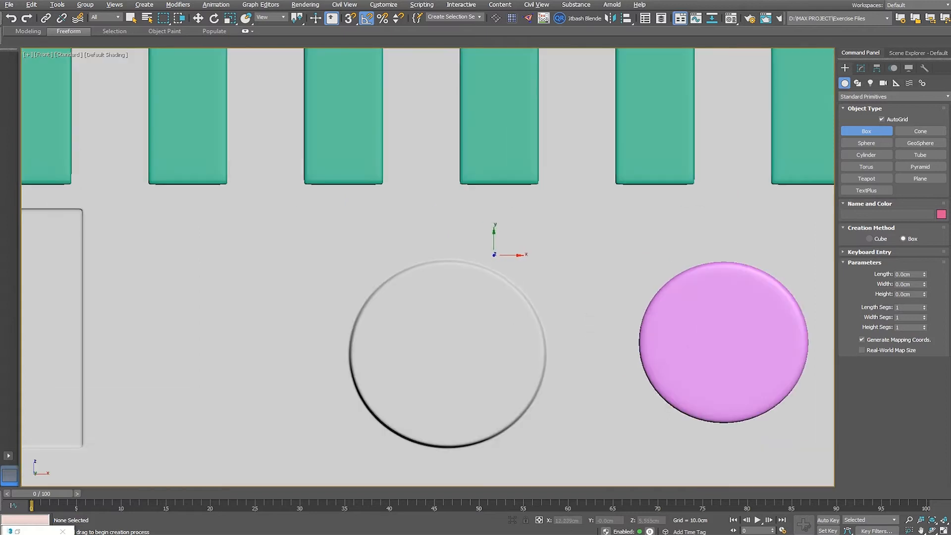
drag(302, 244, 513, 369)
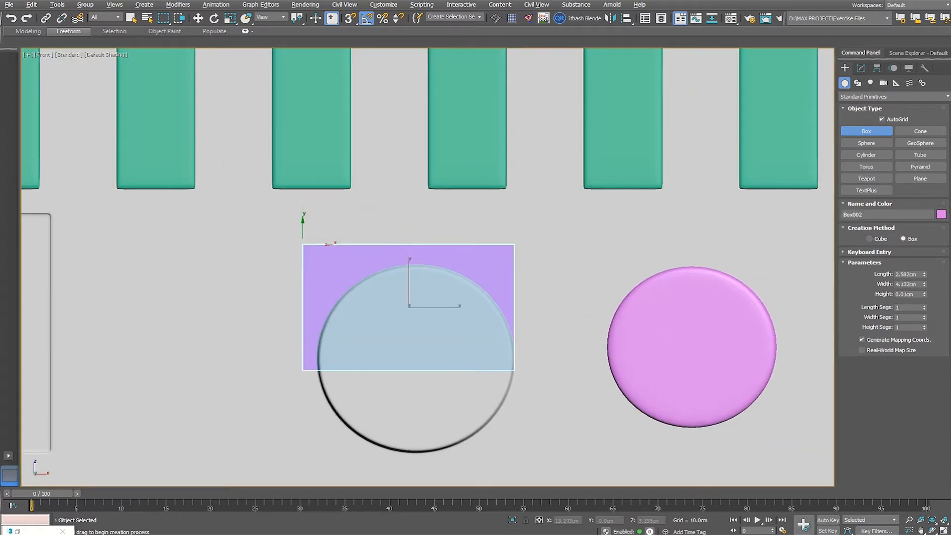
click(488, 312)
Push the new box into the front face until it barely protrudes, and convert it to Editable Poly.
alt+middle_drag(434, 305, 480, 328)
key(w)
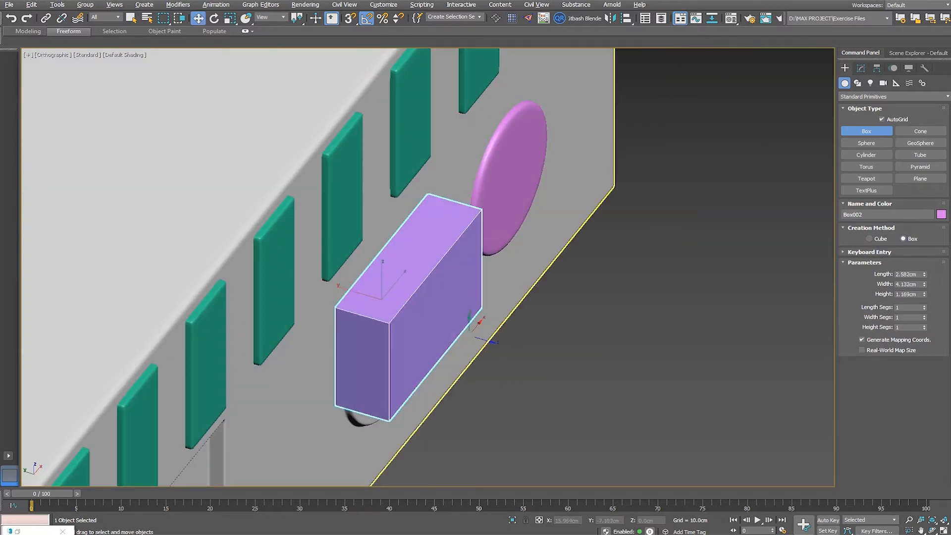
drag(358, 292, 290, 273)
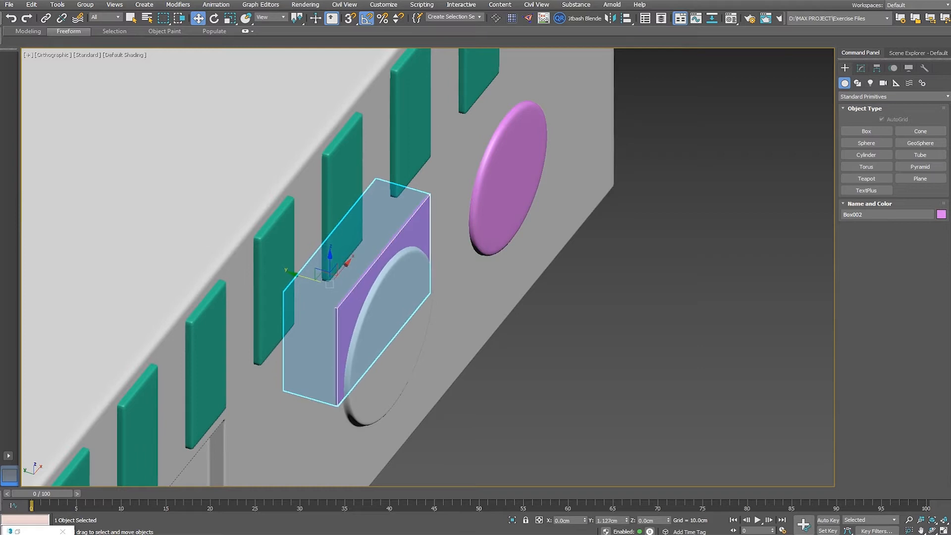
right_click(399, 287)
click(379, 297)
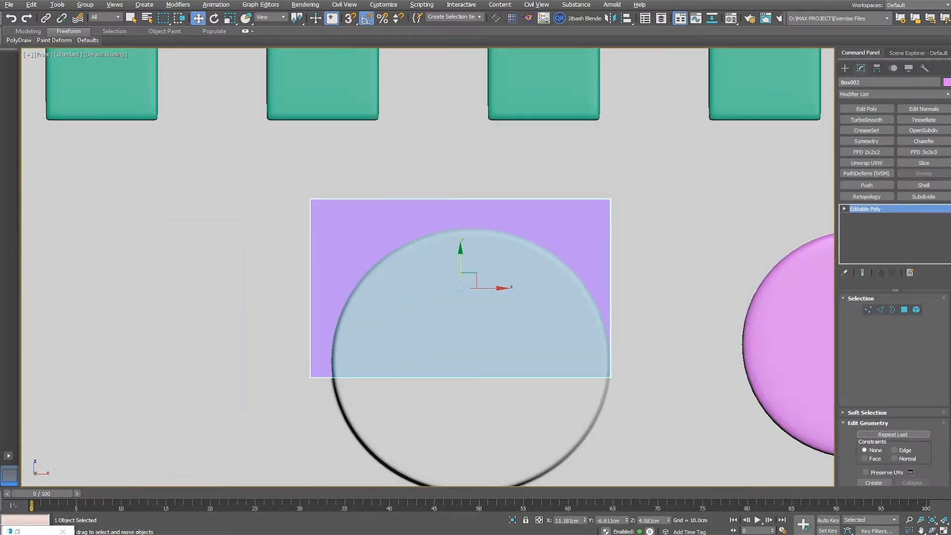
Move the box's four left-side vertices inward to line up with the left edge of the circular detail.
key(1)
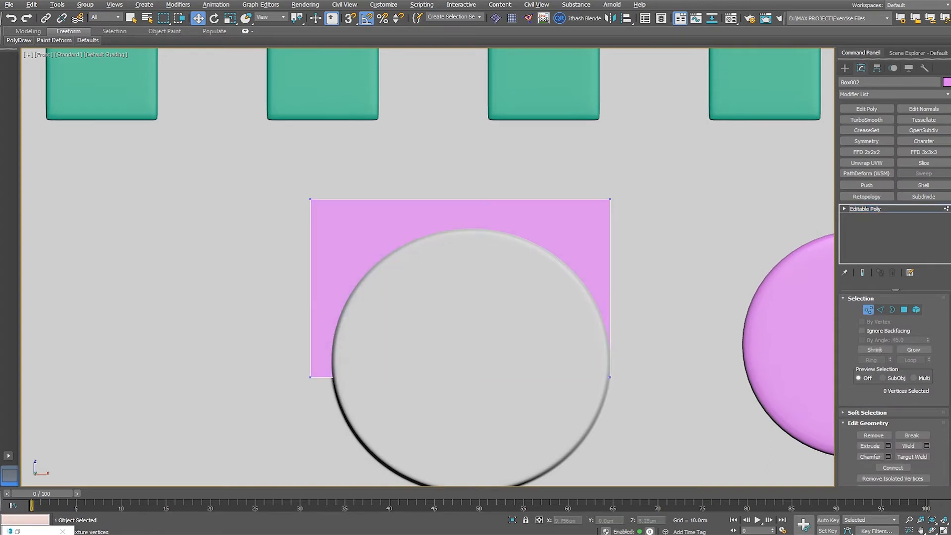
drag(337, 288, 357, 287)
scroll(393, 310, down, 3)
alt+middle_drag(392, 310, 399, 332)
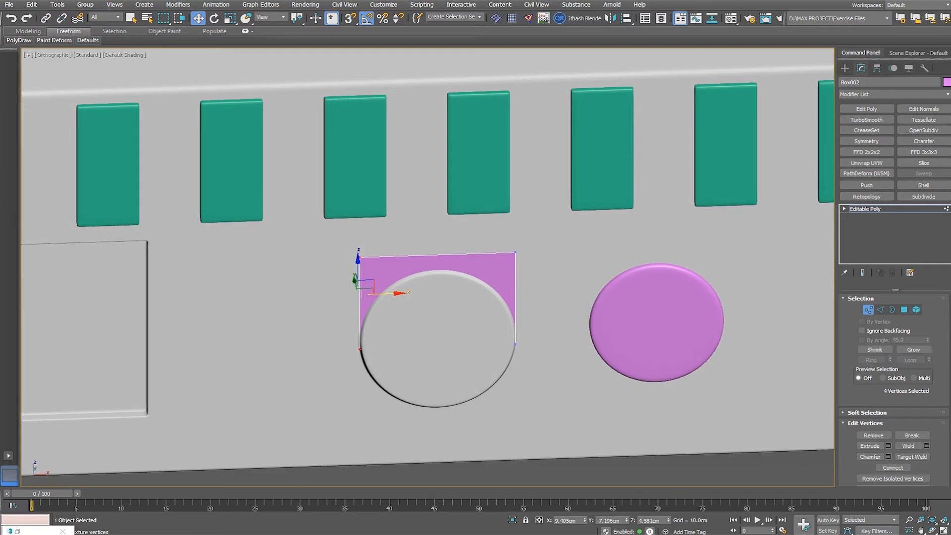
key(1)
Add a Chamfer modifier to the box with Quad mitering, a 0.1 cm amount and 0.0 tension.
alt+middle_drag(374, 279, 395, 282)
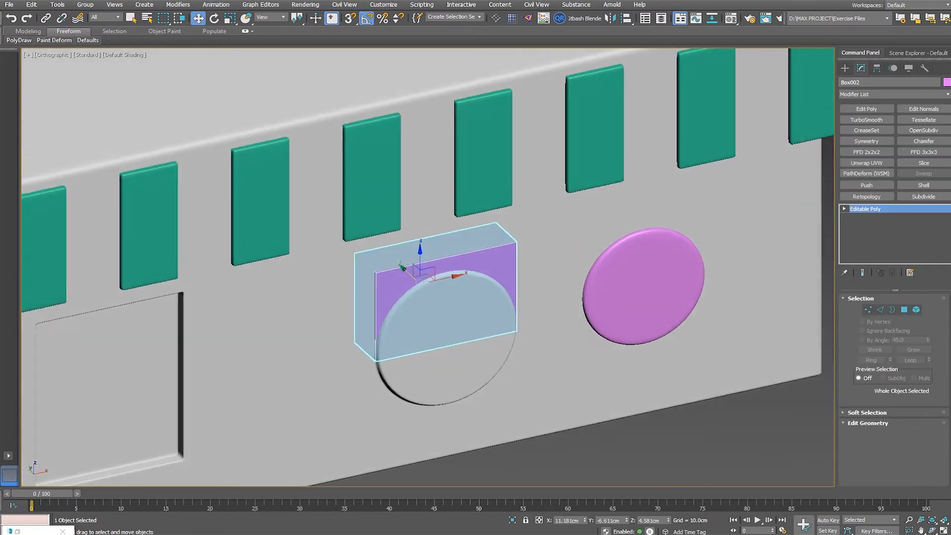
scroll(395, 283, up, 4)
click(923, 141)
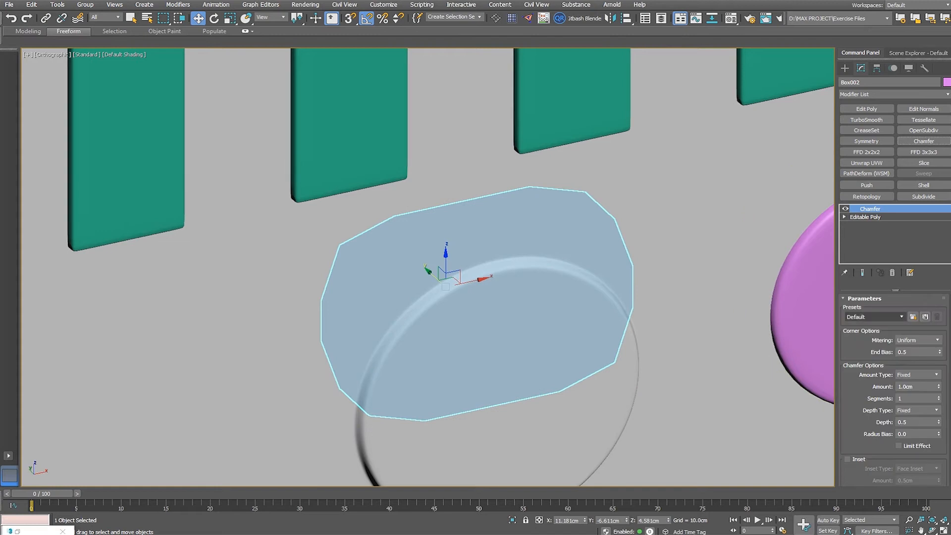
click(917, 340)
click(904, 350)
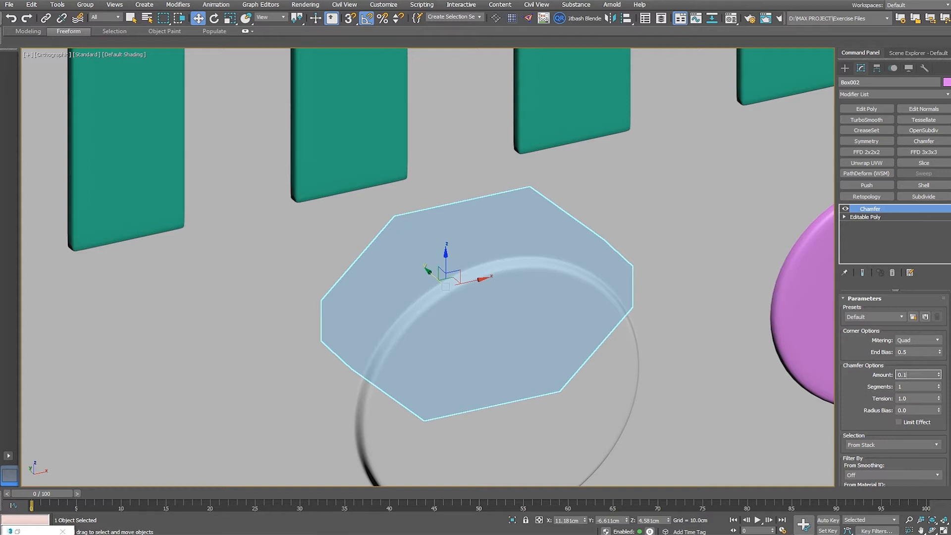
right_click(937, 398)
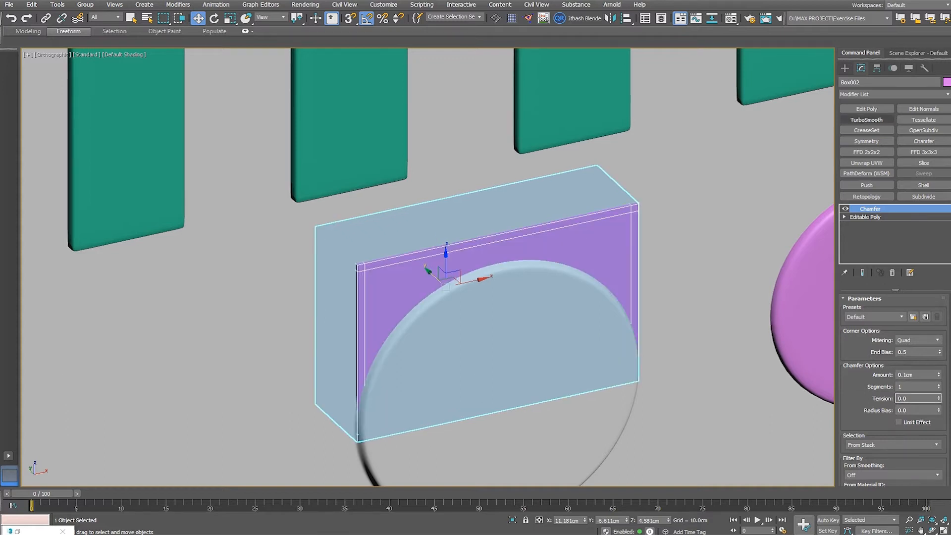
Add a TurboSmooth modifier with 2 iterations to the chamfered box behind the circular detail and deselect it.
click(866, 119)
click(925, 312)
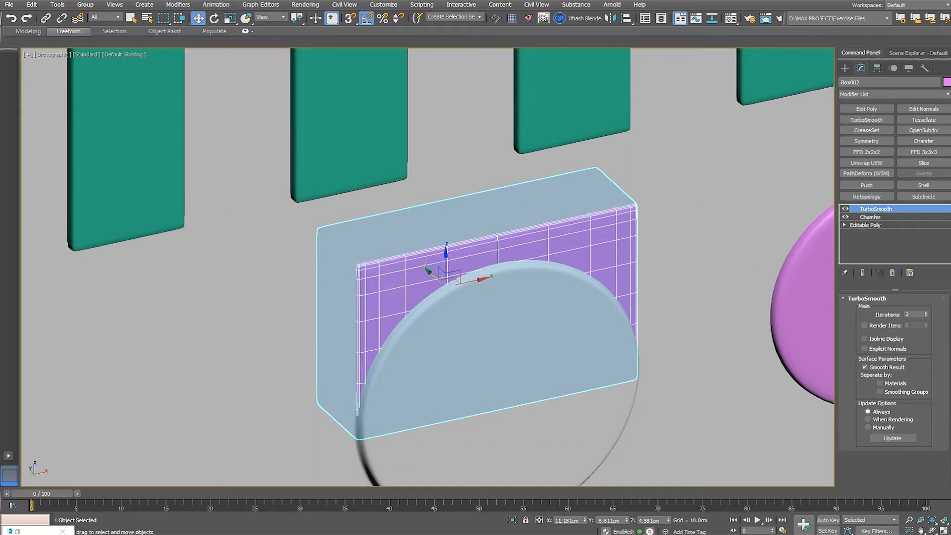
scroll(610, 299, down, 6)
key(ctrl+d)
Select the smoothed box behind the circular detail and nudge it slightly outward from the front face.
scroll(565, 290, up, 5)
click(565, 290)
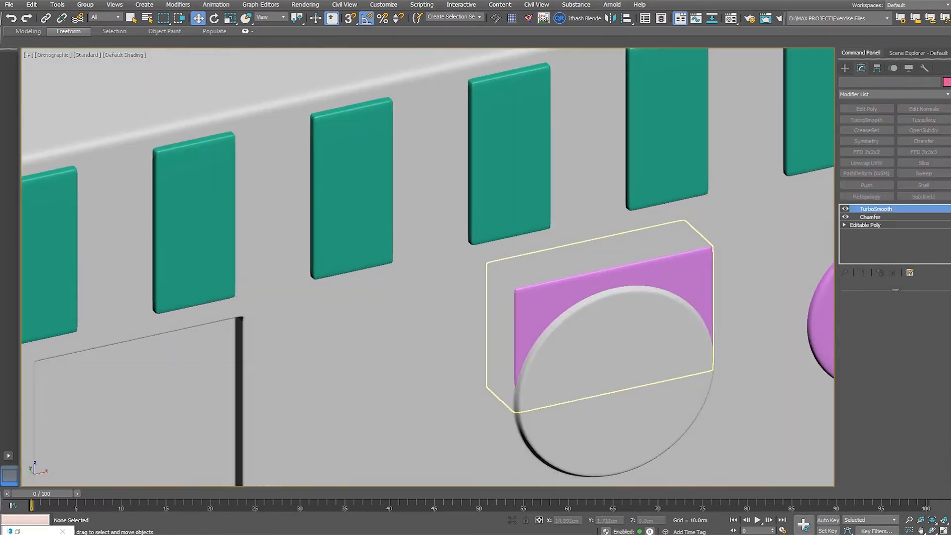
alt+middle_drag(565, 289, 599, 298)
scroll(598, 298, up, 3)
drag(510, 298, 513, 300)
scroll(518, 301, down, 3)
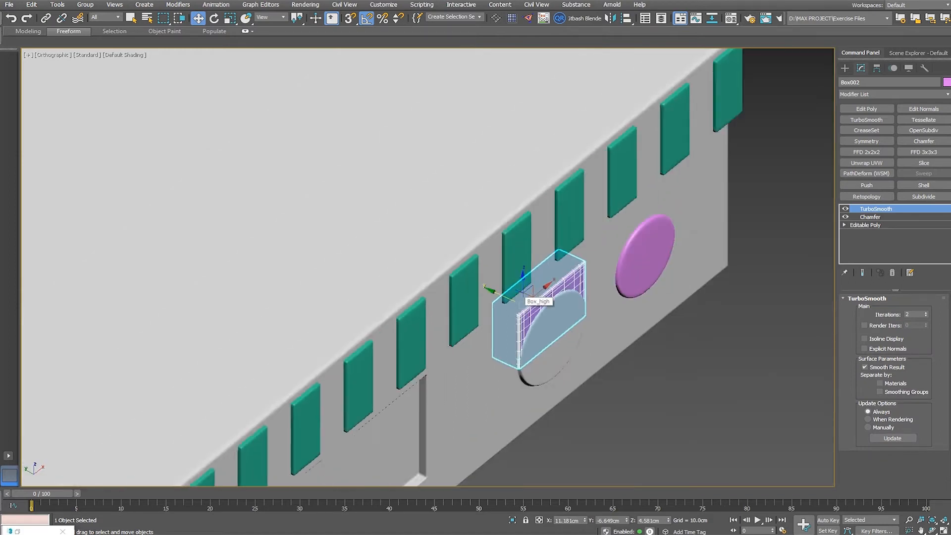
Move the row of smoothed boxes about 0.06 cm deeper into the front face and deselect it.
scroll(521, 267, up, 2)
click(519, 268)
scroll(505, 266, down, 3)
scroll(351, 376, up, 3)
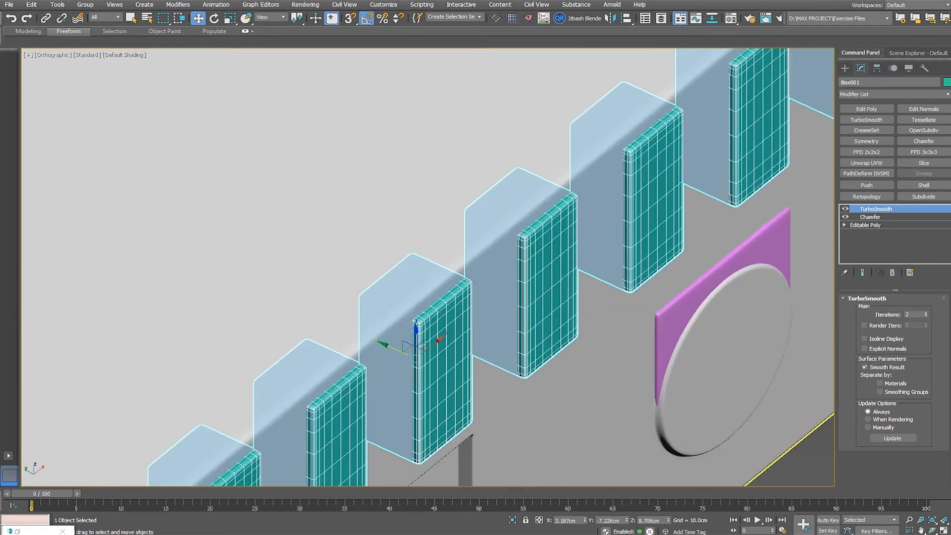
drag(395, 349, 394, 346)
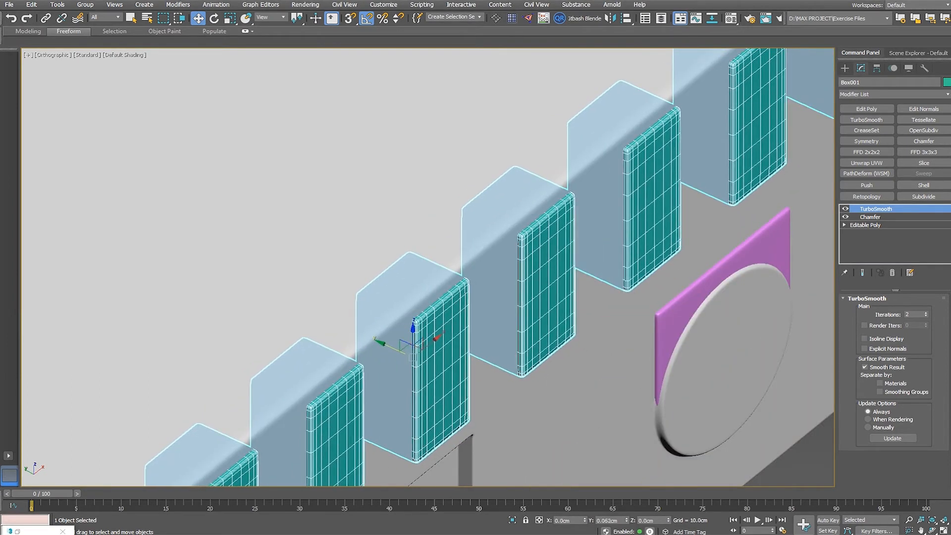
scroll(393, 345, down, 5)
click(664, 324)
Check the whole box with its added blocks, plate and disc from behind and from the front.
key(v)
click(650, 336)
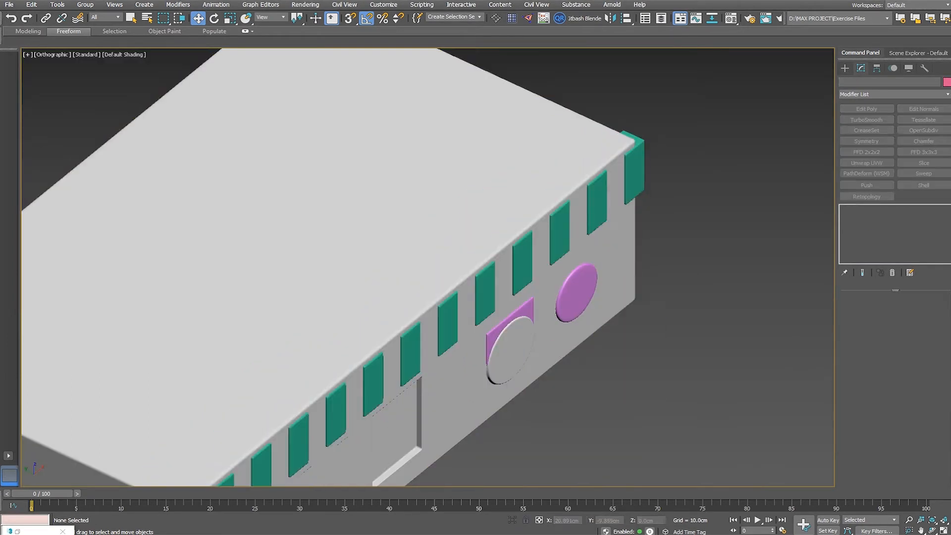
key(z)
right_click(592, 319)
click(610, 279)
key(v)
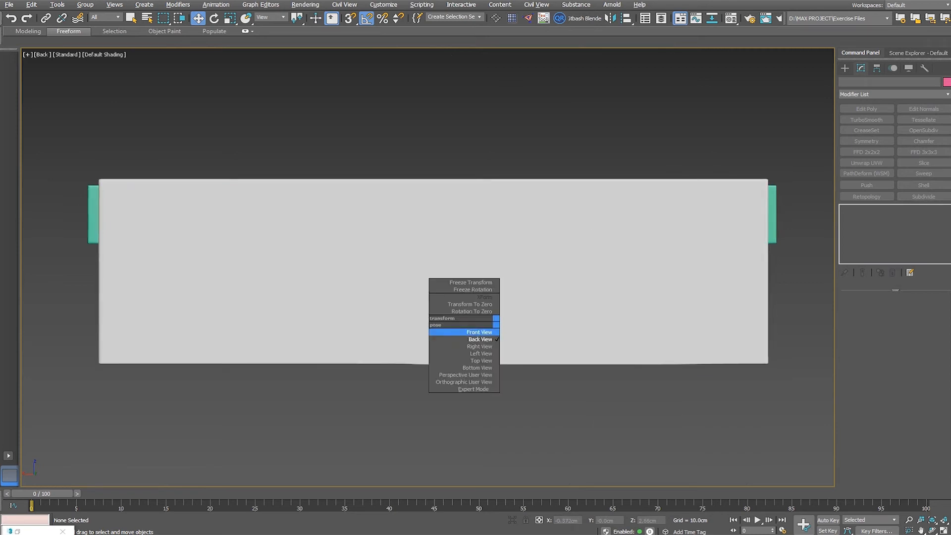
click(465, 332)
key(z)
mouse_move(495, 307)
middle_down()
mouse_move(464, 318)
mouse_move(458, 342)
middle_up()
Export only the main high-poly box as an FBX over the existing file high on the D: drive with the default options.
click(464, 318)
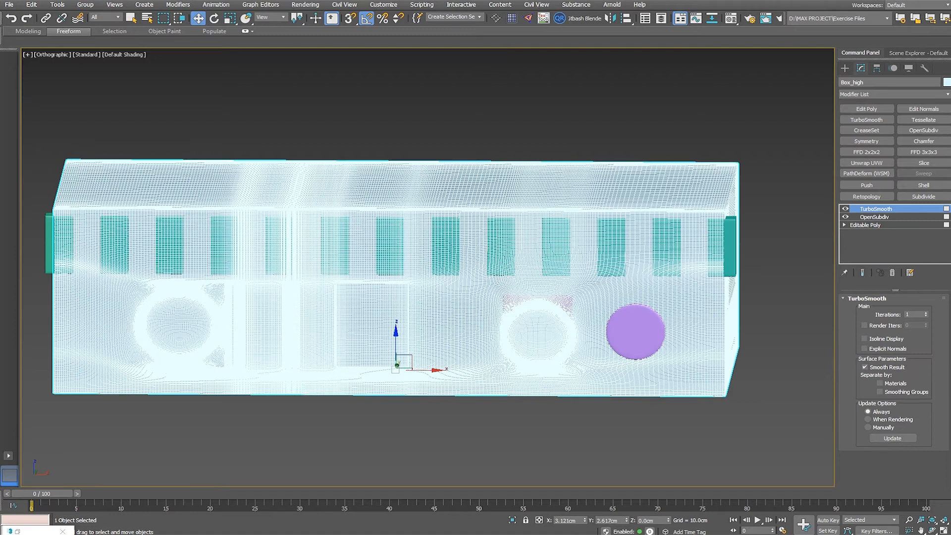
click(9, 4)
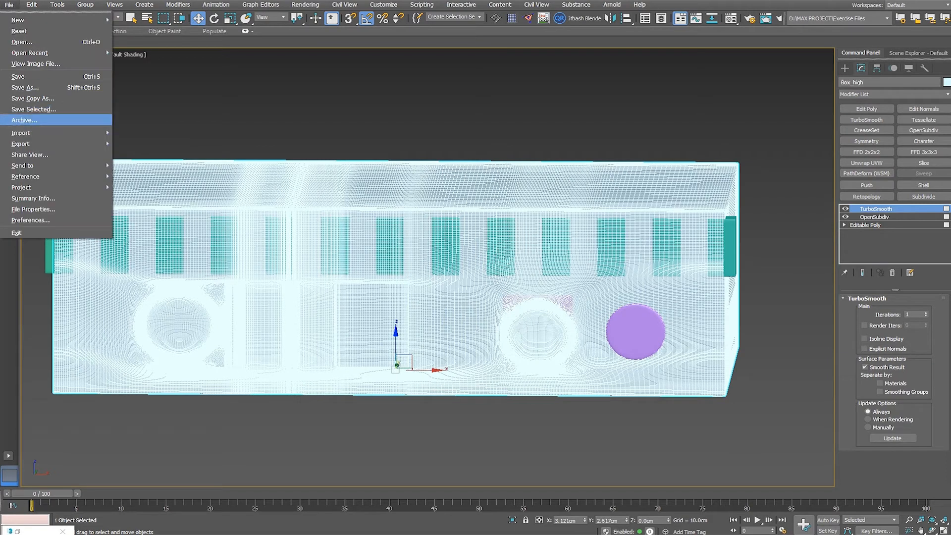
mouse_move(49, 144)
click(151, 155)
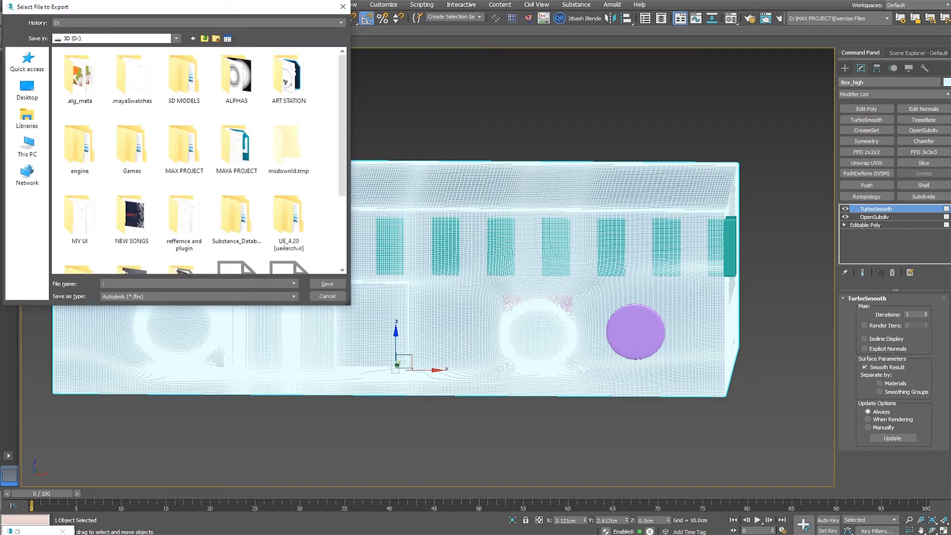
click(288, 176)
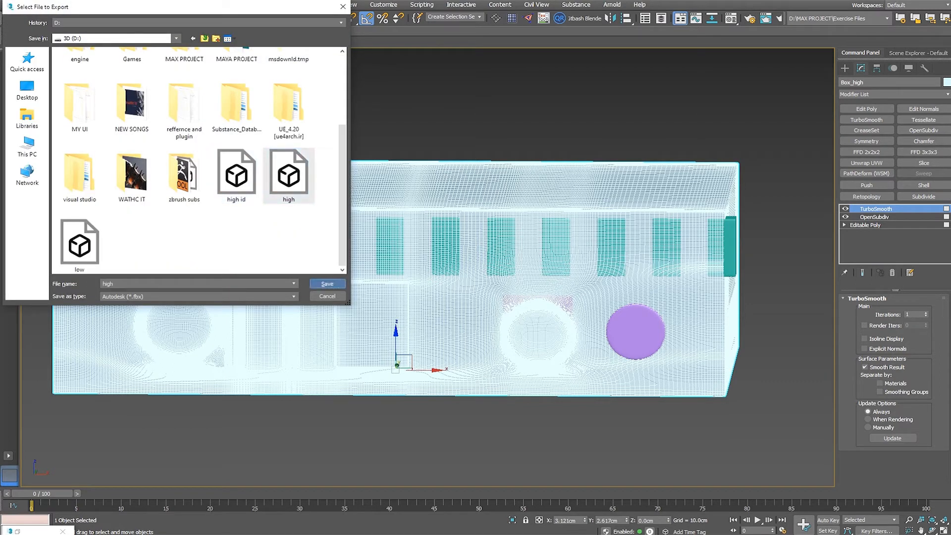
click(327, 283)
click(478, 279)
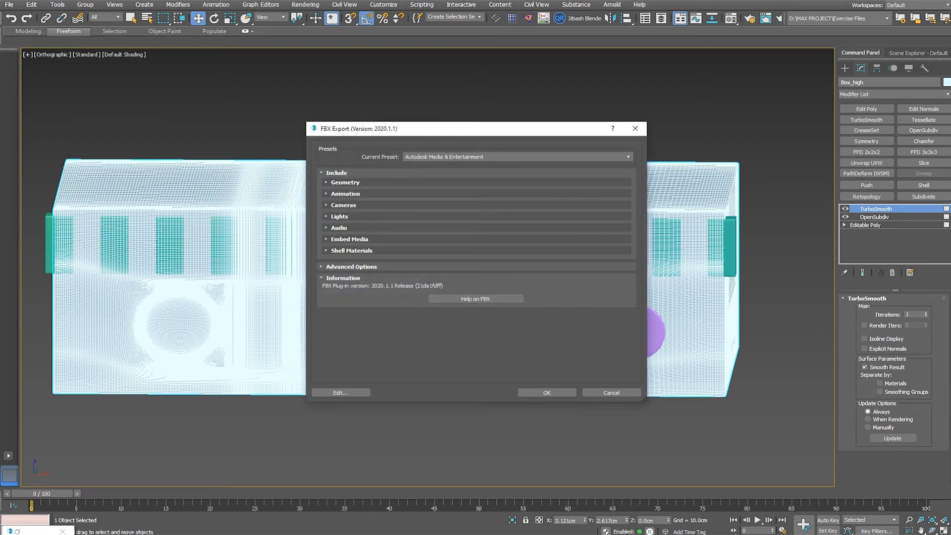
click(546, 393)
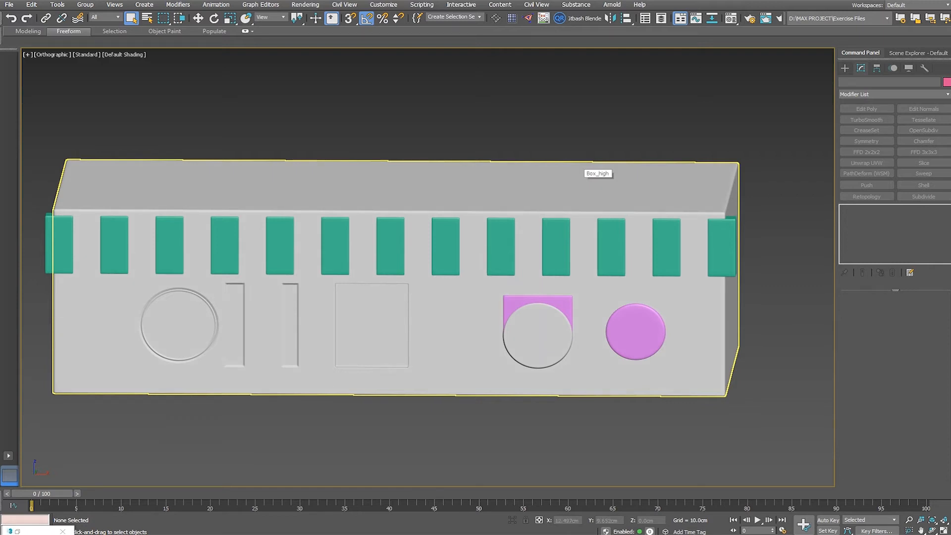
Copy the main box's name and rename the purple disc Box_high.
click(574, 346)
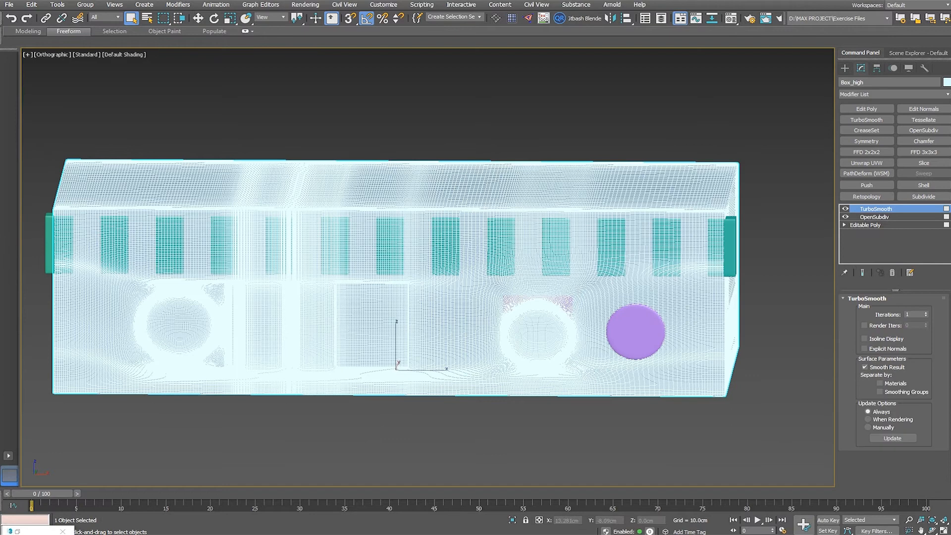
key(ctrl+z)
key(ctrl+y)
click(864, 82)
key(ctrl+d)
click(636, 331)
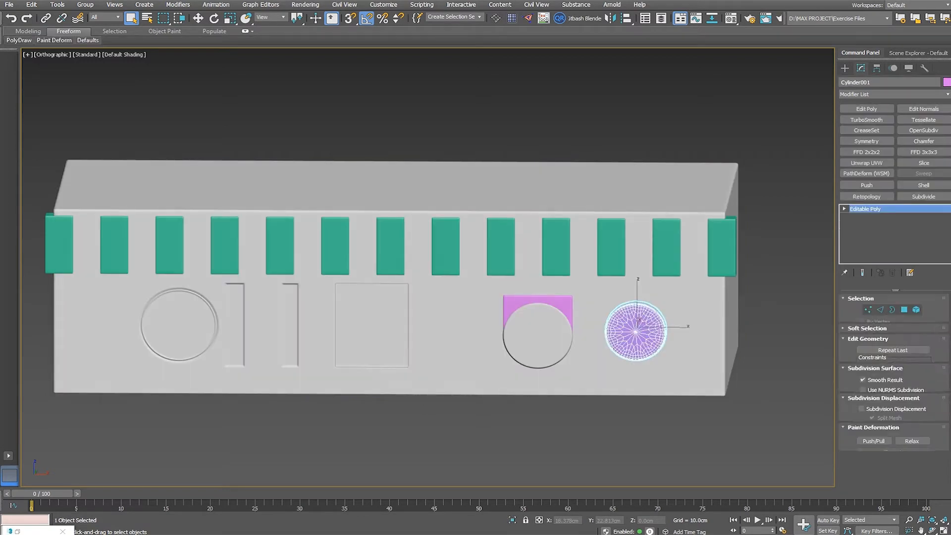
double_click(866, 82)
text(Box_high)
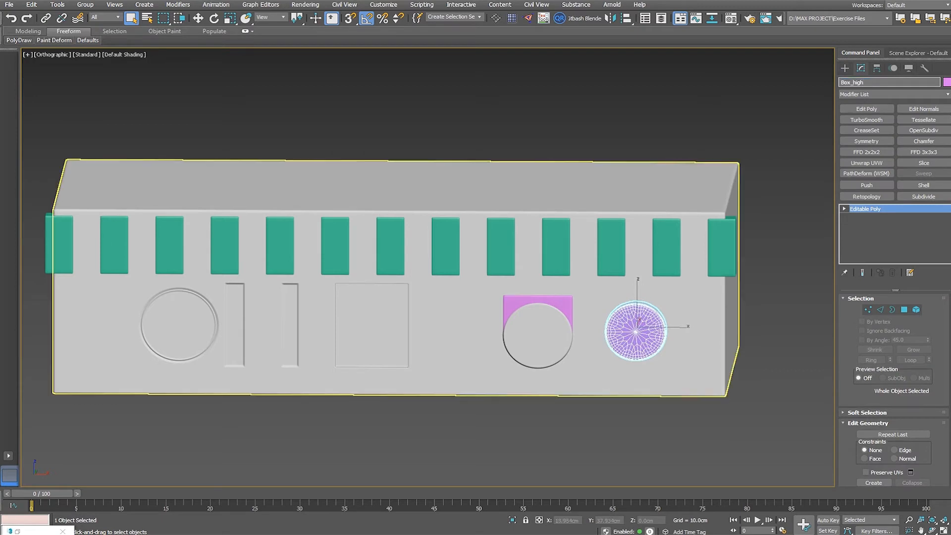
Rename the plate behind the circular detail and the row of blocks Box_high.
click(562, 303)
click(867, 82)
text(Box_high)
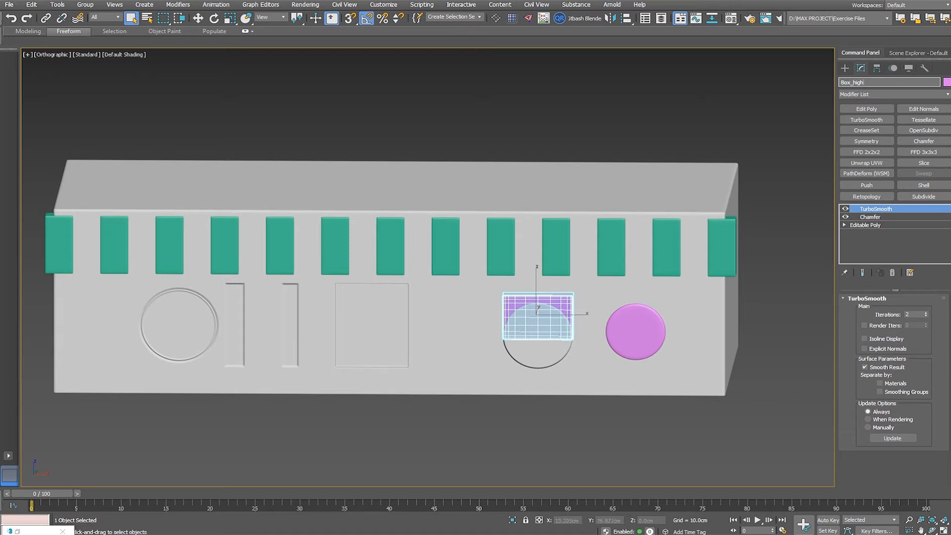
click(390, 244)
double_click(858, 82)
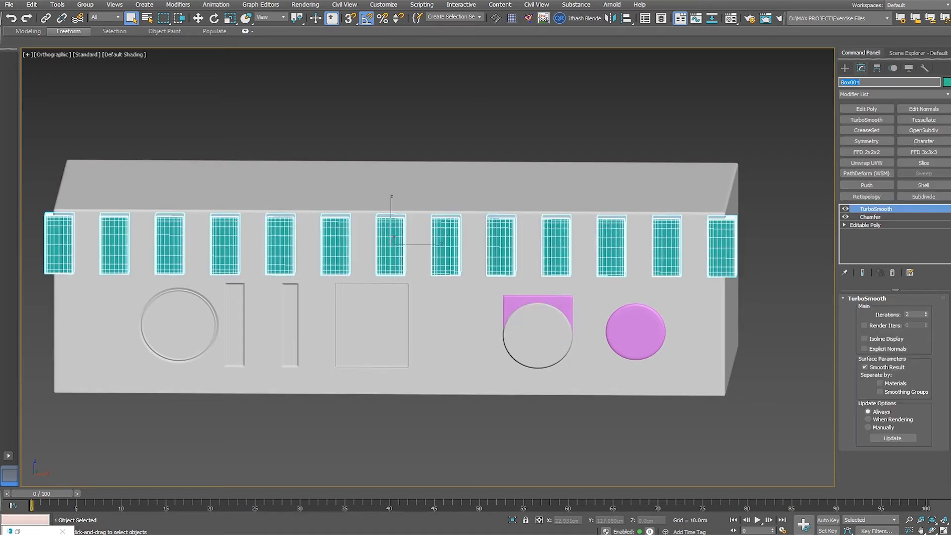
middle_drag(396, 188, 400, 224)
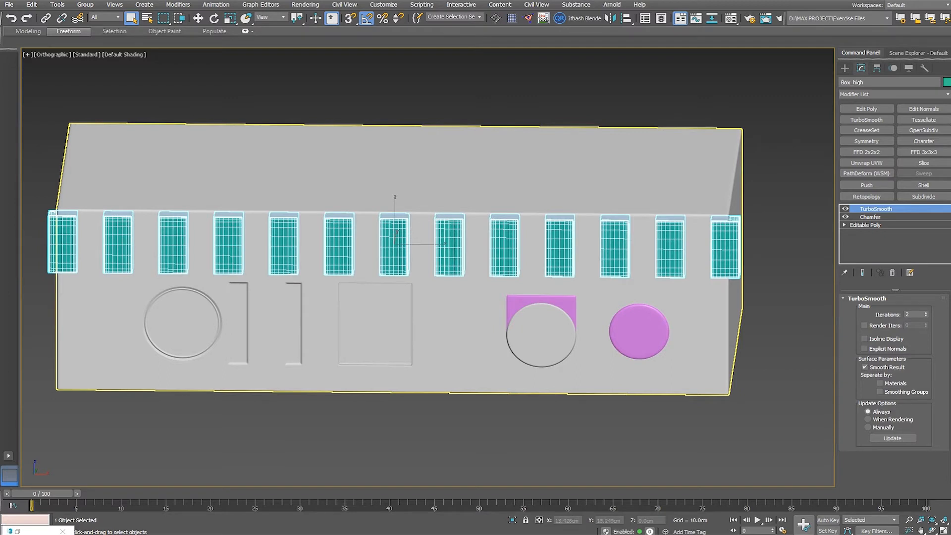
middle_drag(717, 267, 605, 270)
scroll(604, 271, up, 4)
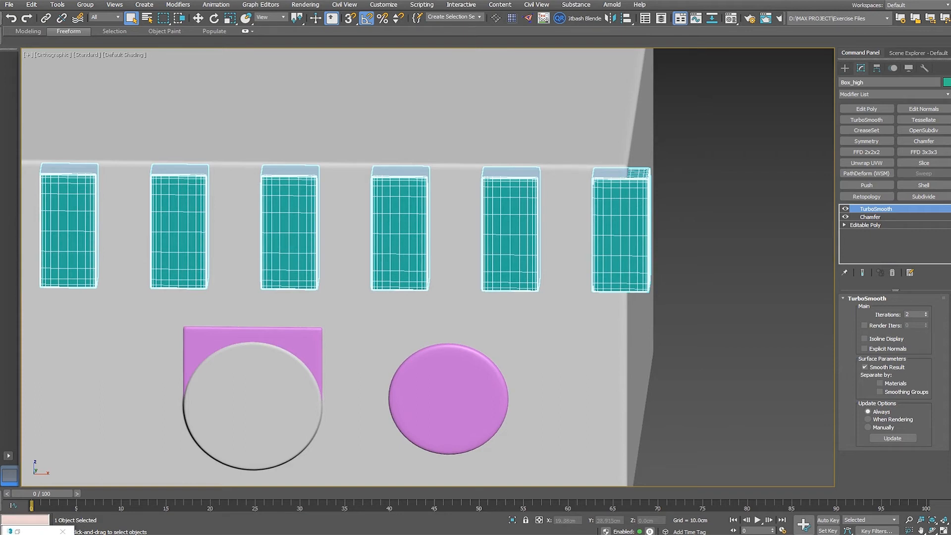
scroll(787, 236, down, 3)
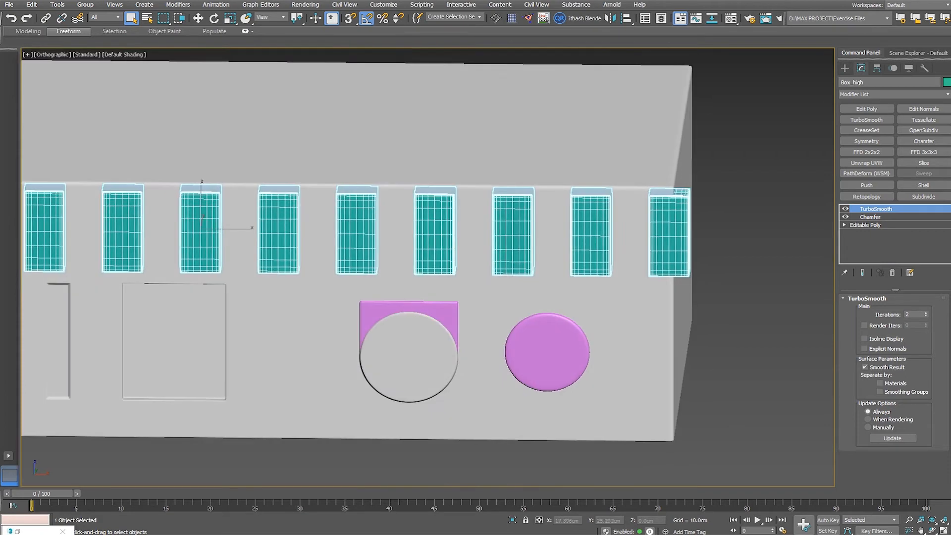
scroll(554, 350, up, 4)
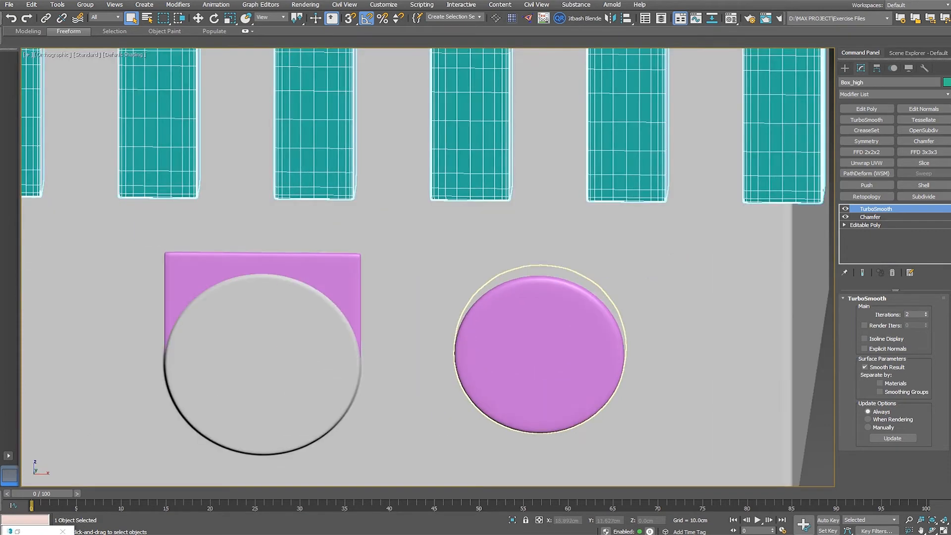
scroll(545, 298, down, 4)
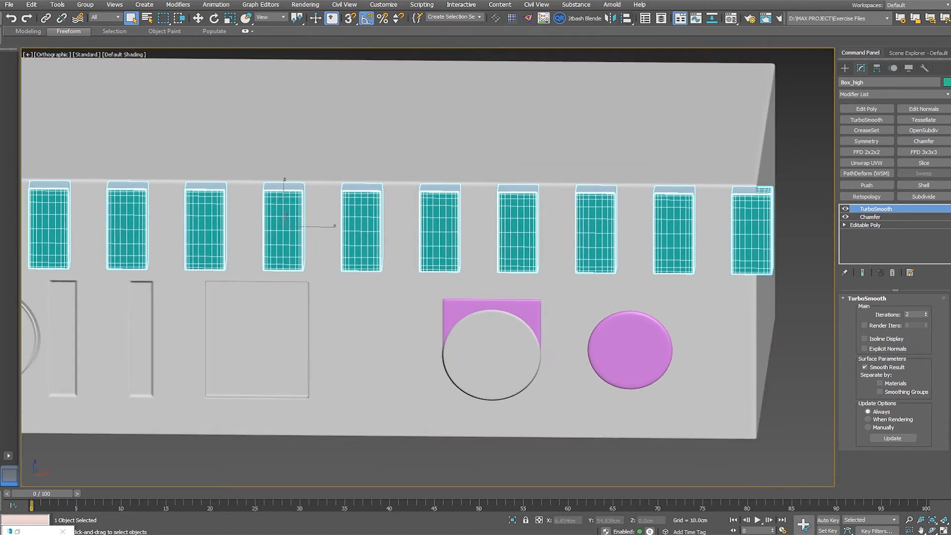
Open the Material Editor and replace the Solid Glass material with a Multi/Sub-Object material, discarding the old one.
key(m)
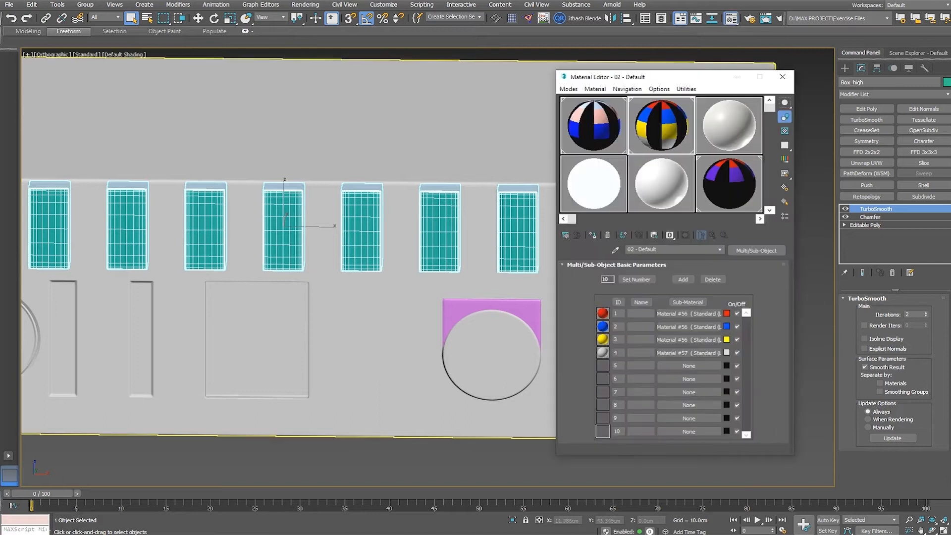
click(593, 183)
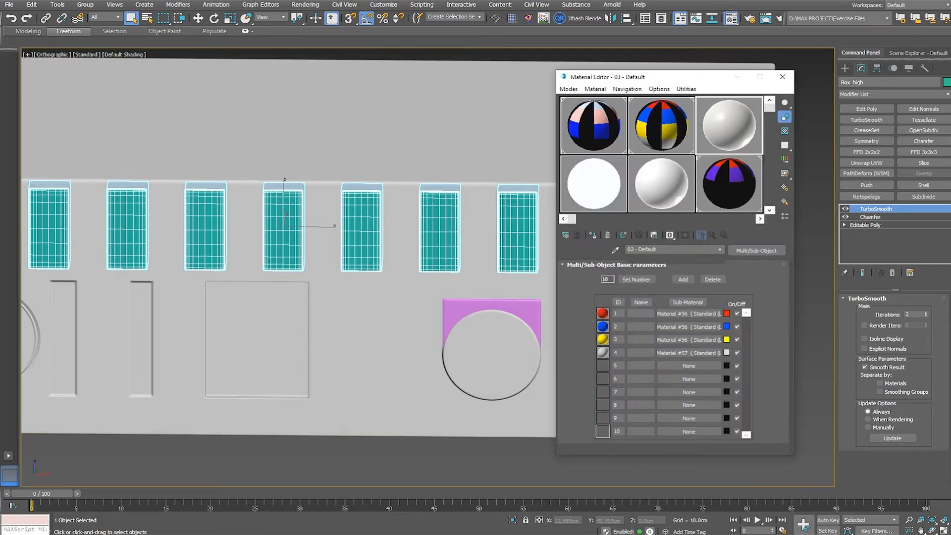
click(756, 250)
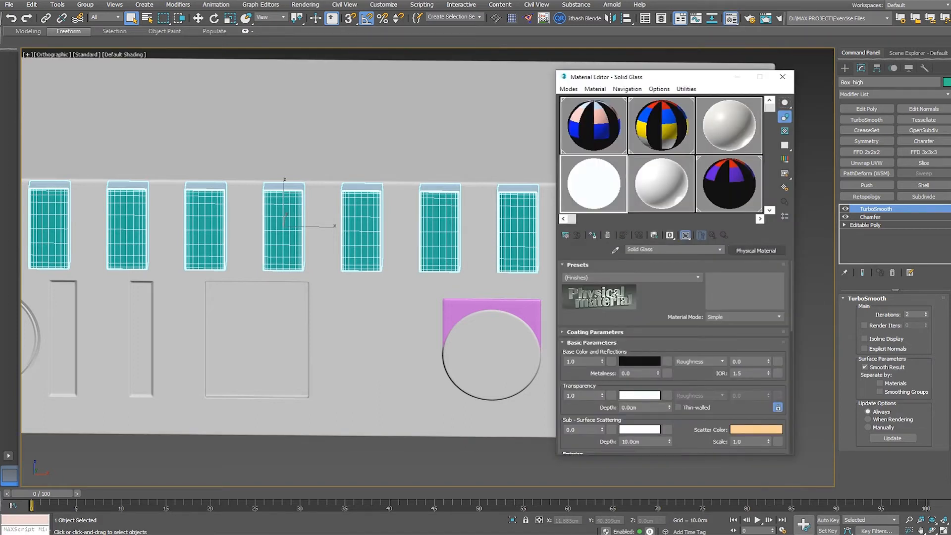
scroll(475, 263, up, 2)
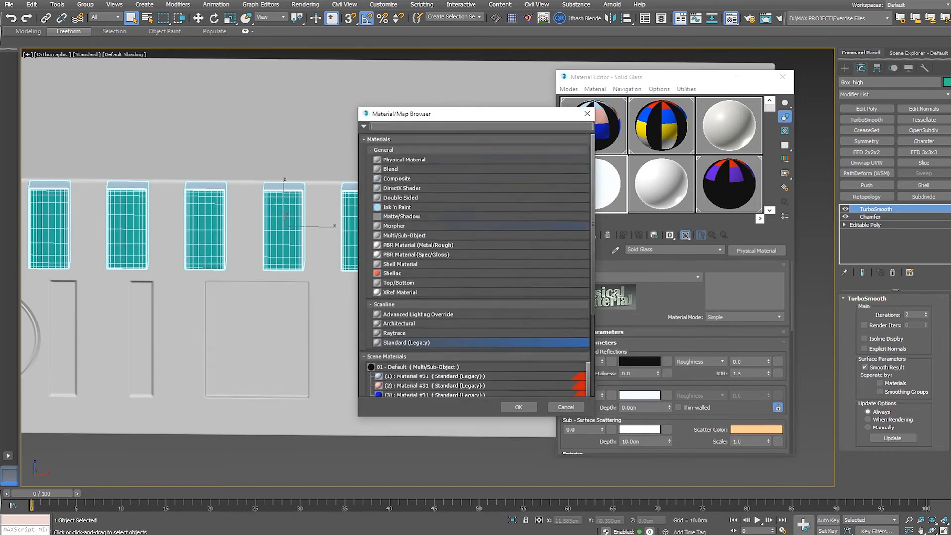
double_click(404, 235)
click(651, 290)
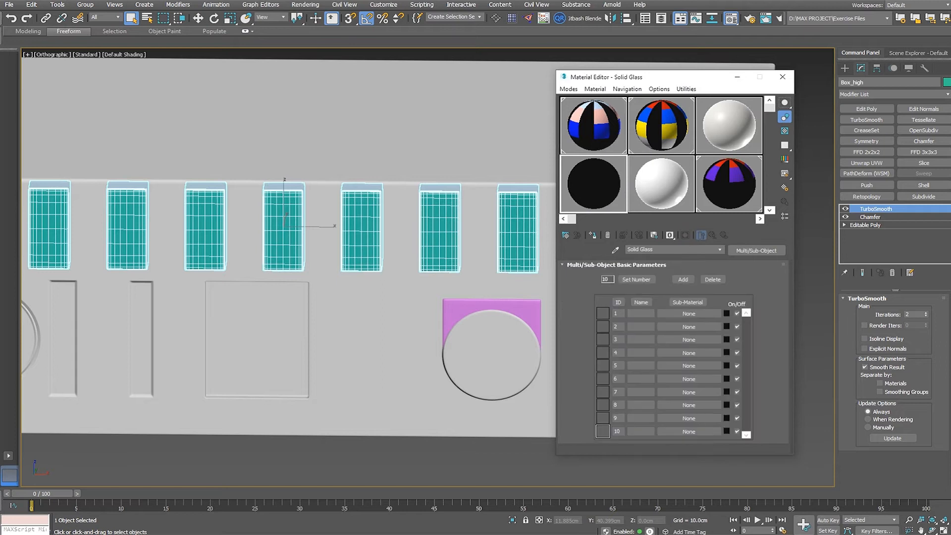
Assign a Standard (Legacy) material to sub-material 1 and give it a red diffuse colour.
click(688, 314)
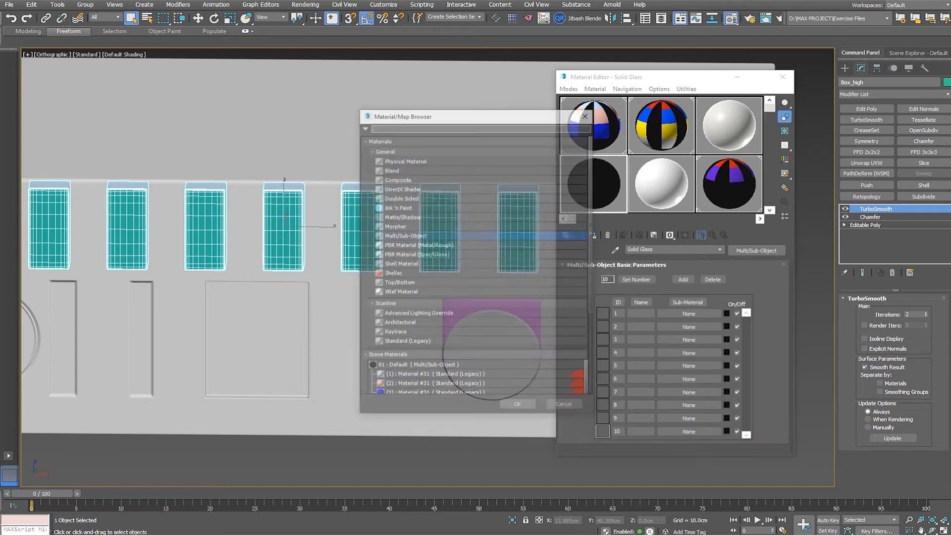
double_click(407, 342)
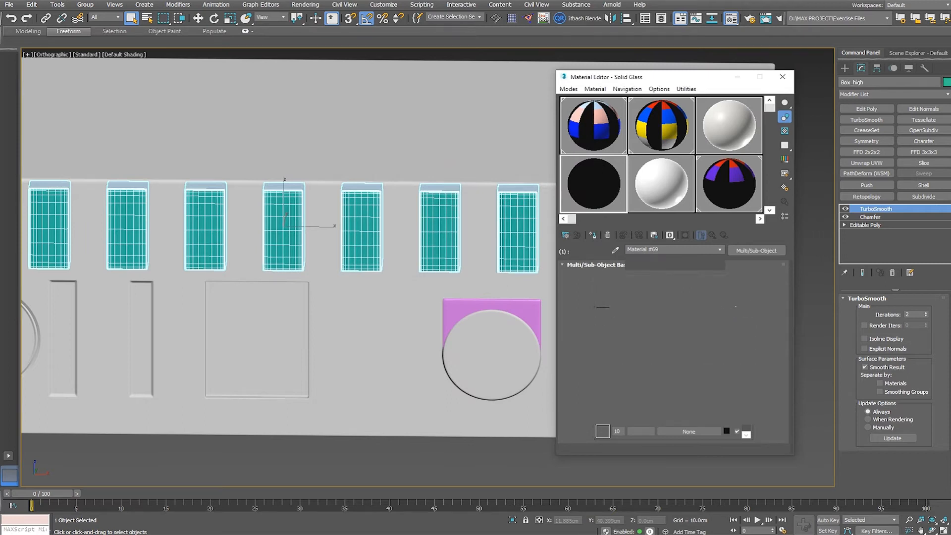
click(643, 324)
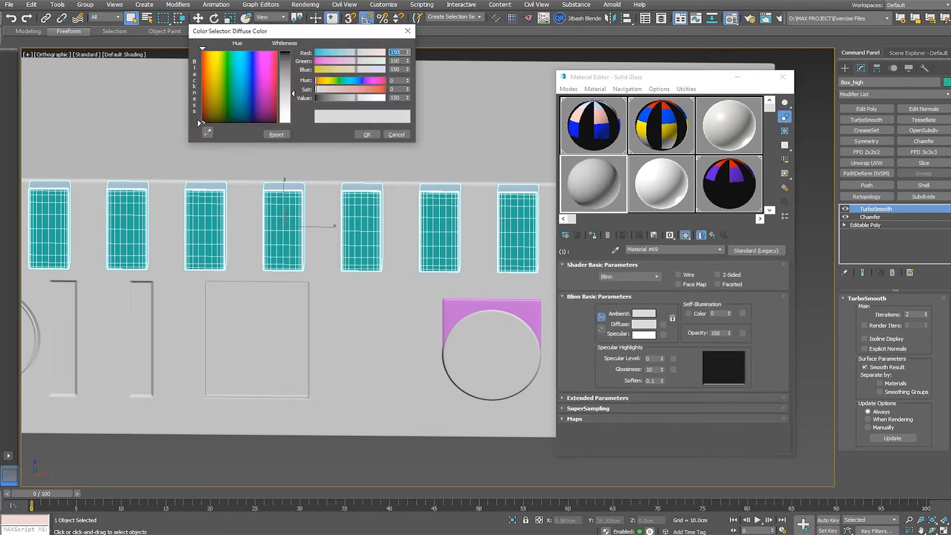
click(204, 52)
click(286, 52)
click(366, 134)
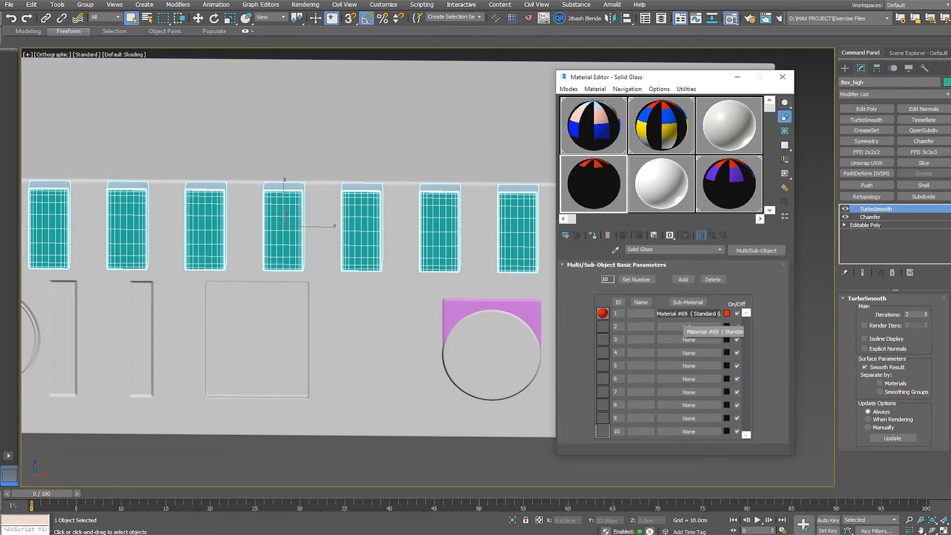
Copy the red sub-material into ID 2 and change its diffuse colour to blue-violet.
drag(688, 313, 688, 326)
key(Return)
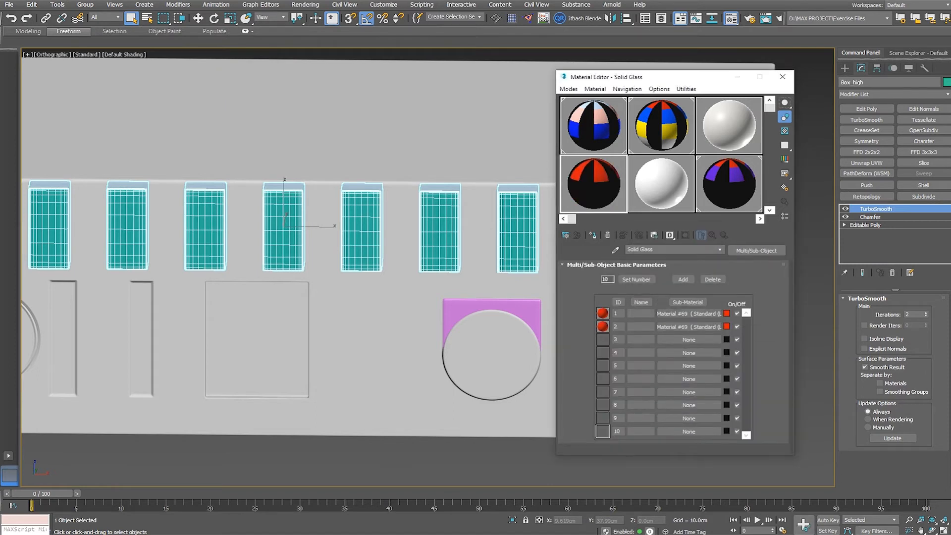
click(688, 326)
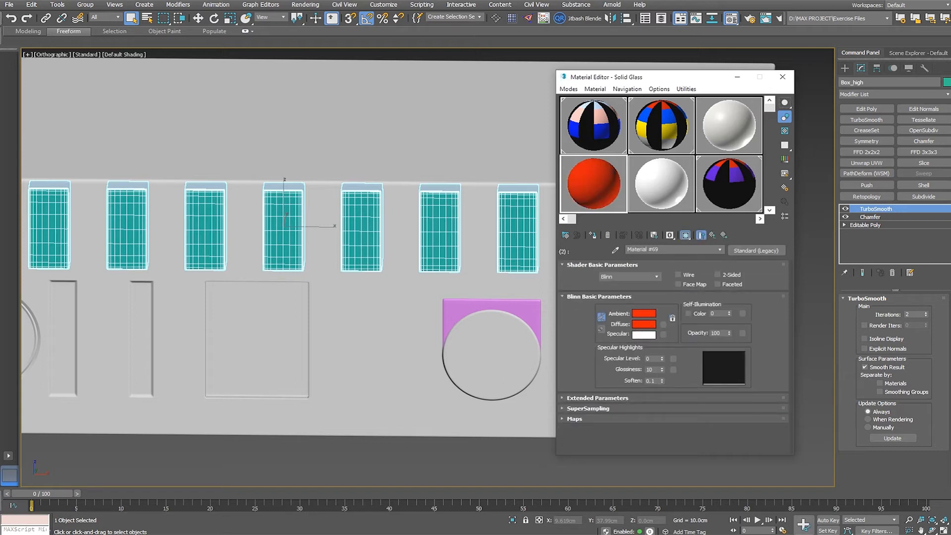
click(643, 324)
drag(261, 74, 253, 81)
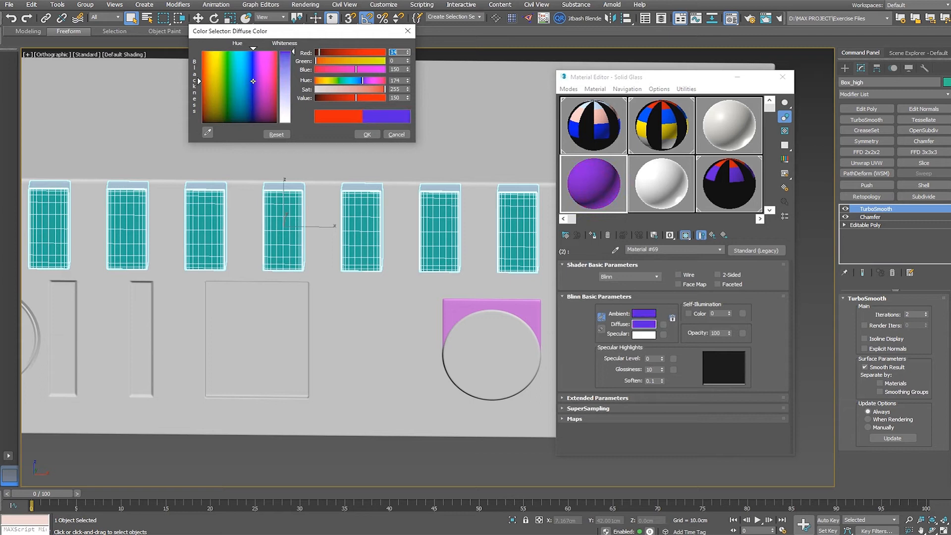
click(367, 134)
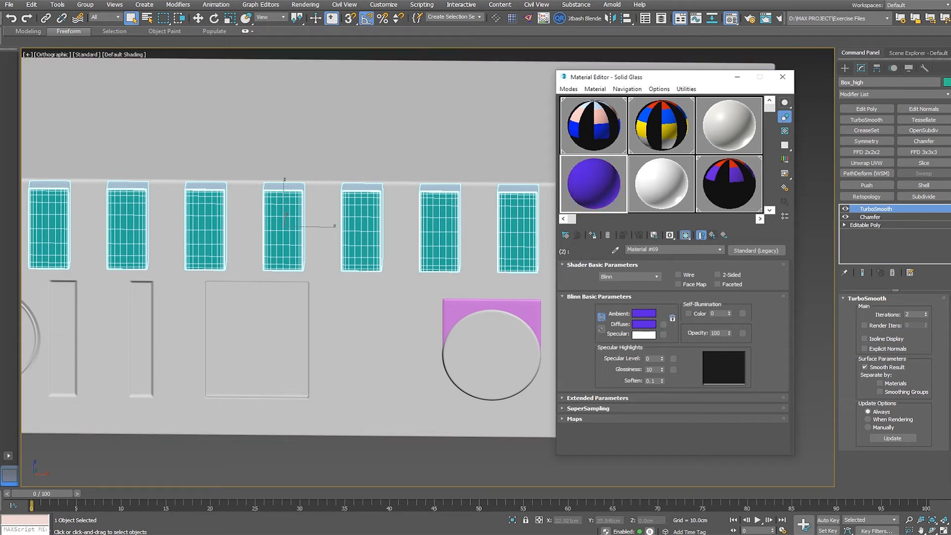
click(712, 235)
Copy the blue-violet sub-material into ID 3 and change its diffuse colour to yellow.
drag(689, 327, 688, 339)
click(653, 296)
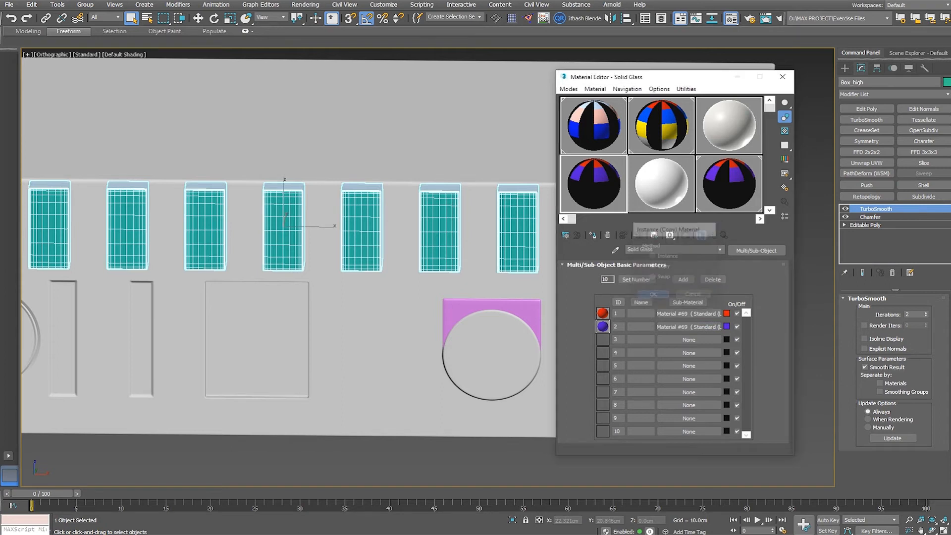
click(688, 339)
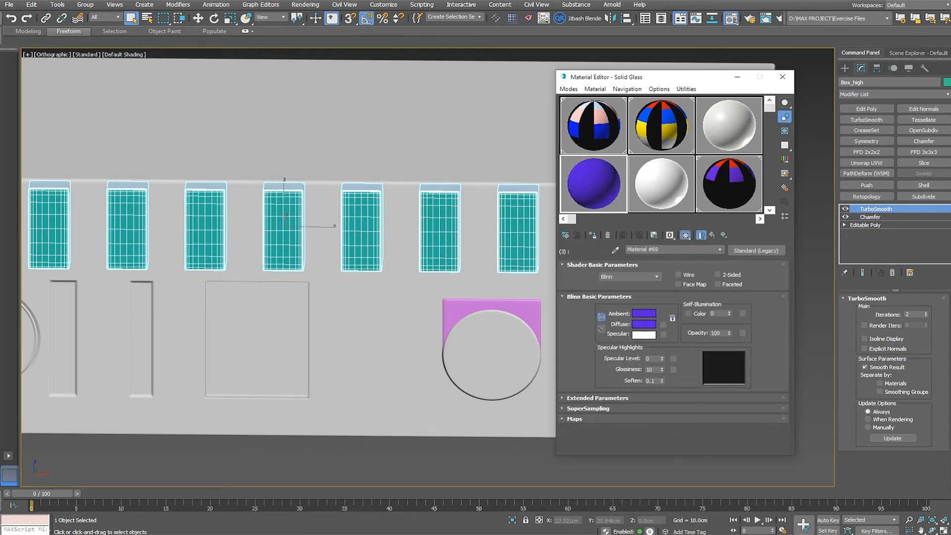
click(643, 324)
mouse_move(253, 81)
mouse_down()
mouse_move(214, 80)
mouse_move(213, 59)
mouse_up()
click(367, 134)
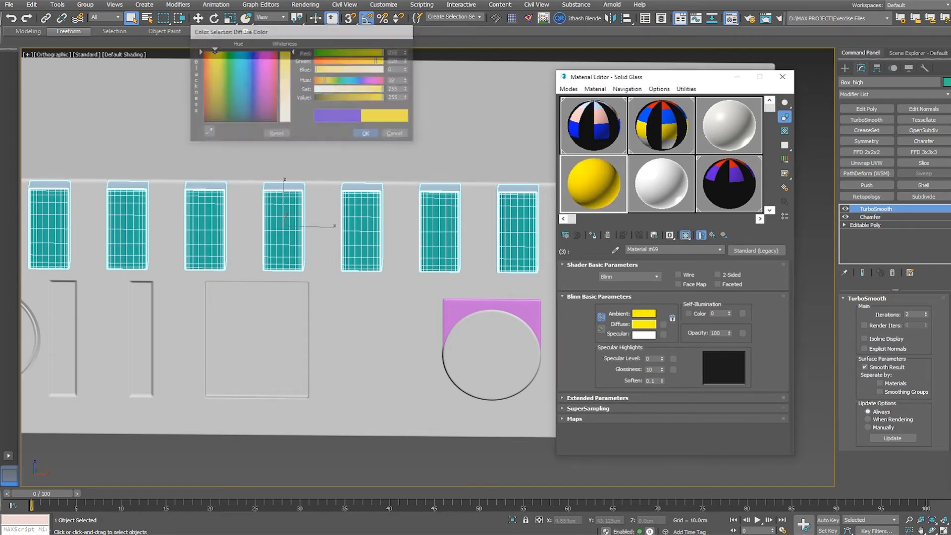
click(711, 235)
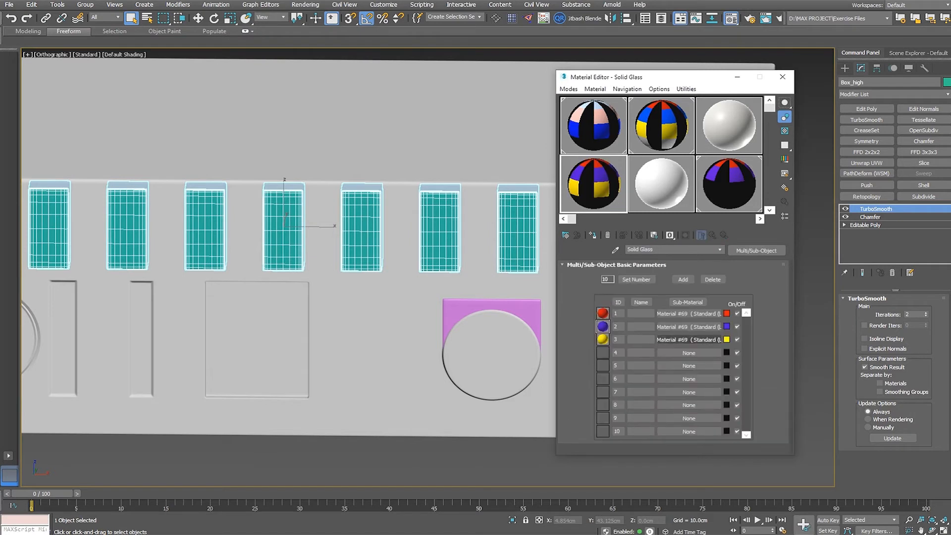
Assign a Standard (Legacy) material to ID 4 and apply the Multi/Sub-Object material to all four visible high-poly objects.
click(689, 353)
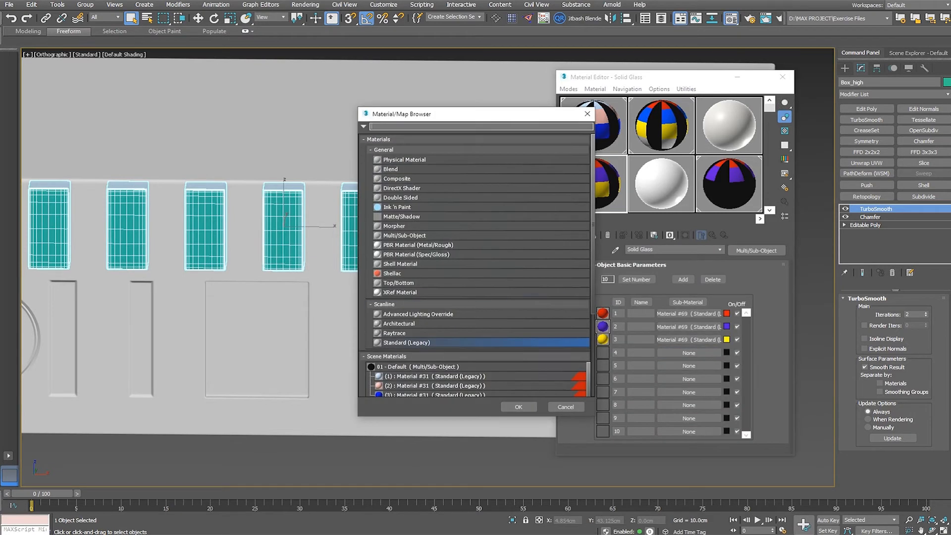
key(Return)
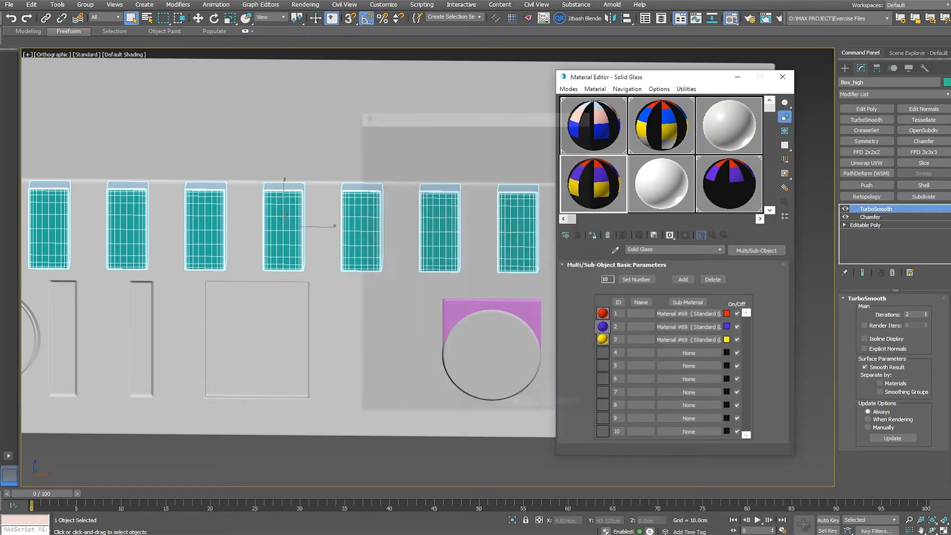
scroll(389, 279, down, 5)
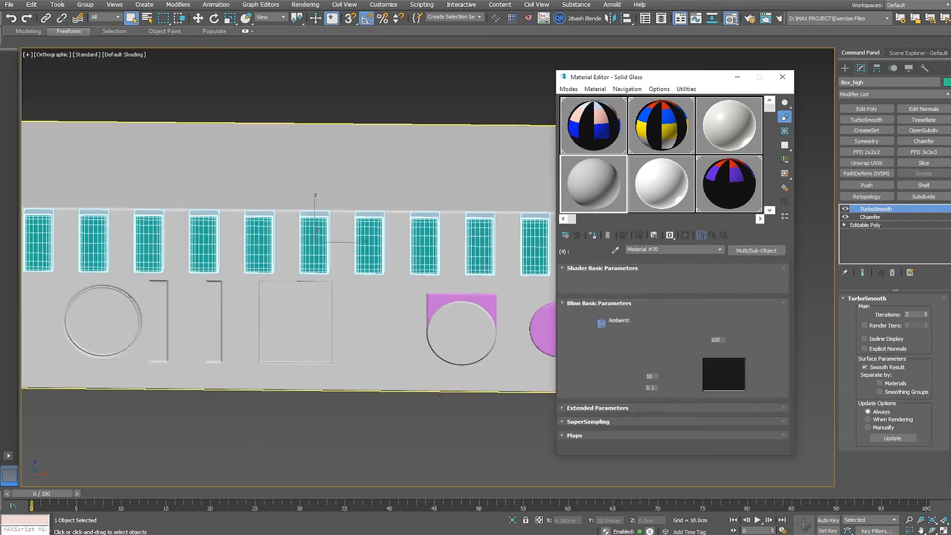
key(ctrl+a)
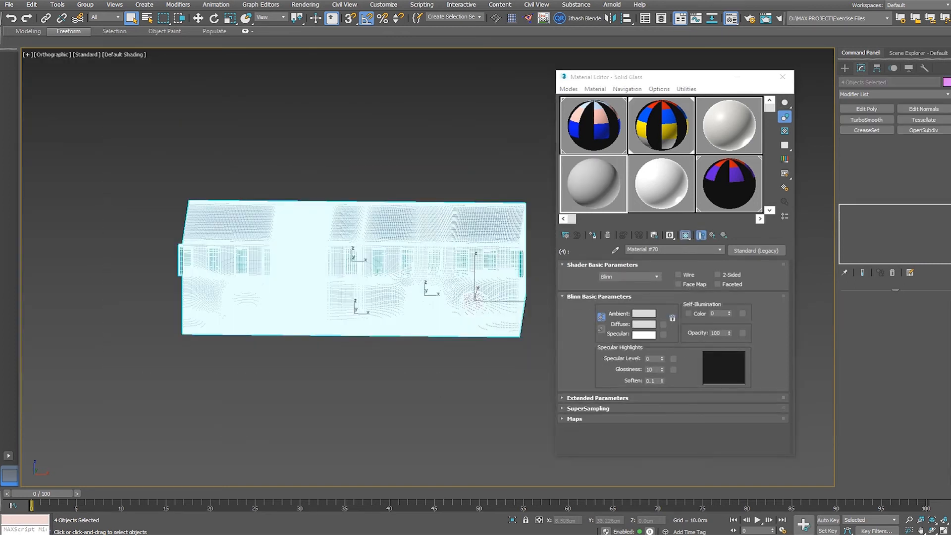
scroll(498, 301, up, 4)
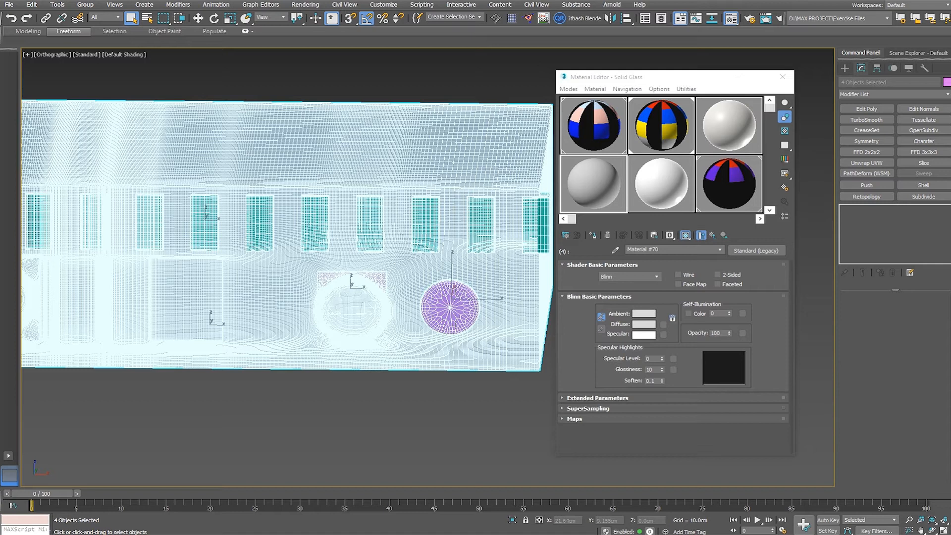
click(593, 235)
key(ctrl+d)
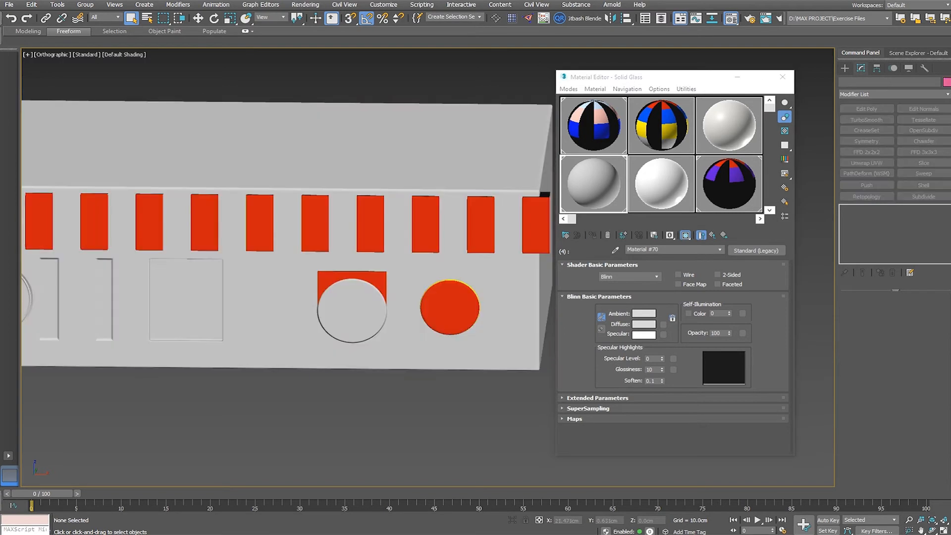
Set the material ID of all polygons of the separate round disc to 2.
click(205, 222)
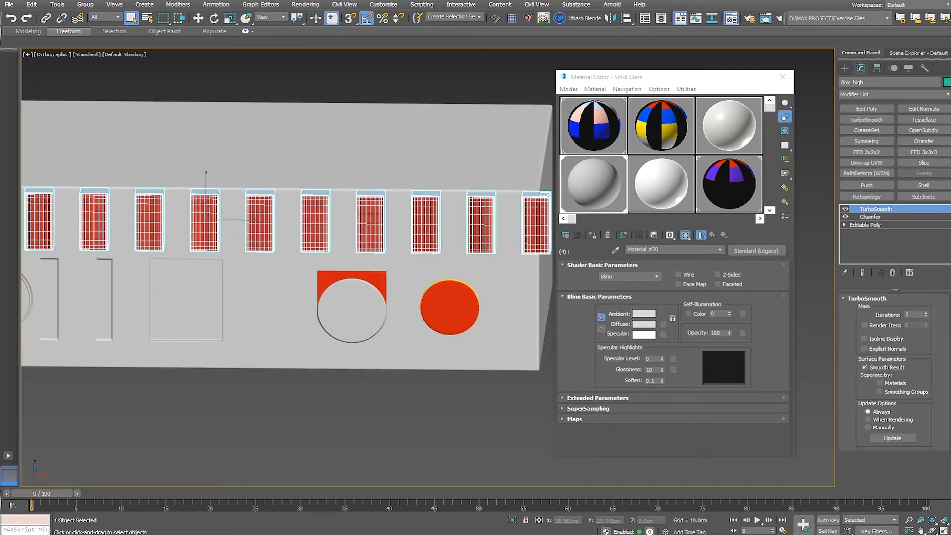
click(293, 214)
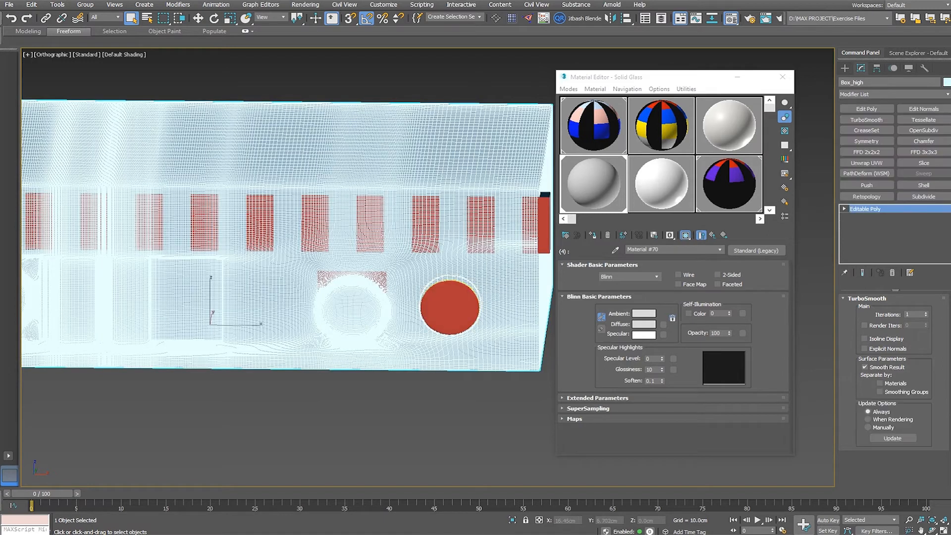
click(450, 299)
scroll(450, 298, up, 3)
middle_drag(499, 304, 460, 319)
scroll(461, 318, down, 2)
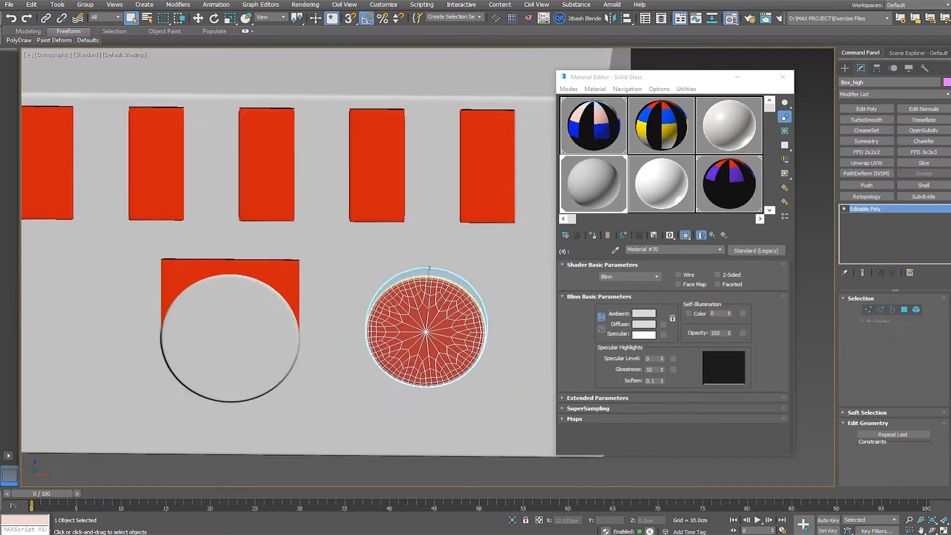
key(5)
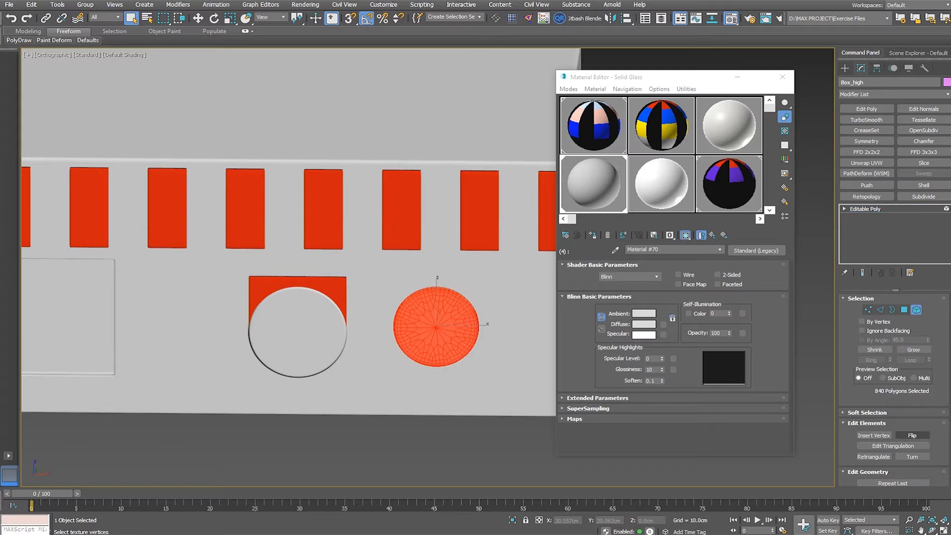
scroll(894, 386, down, 10)
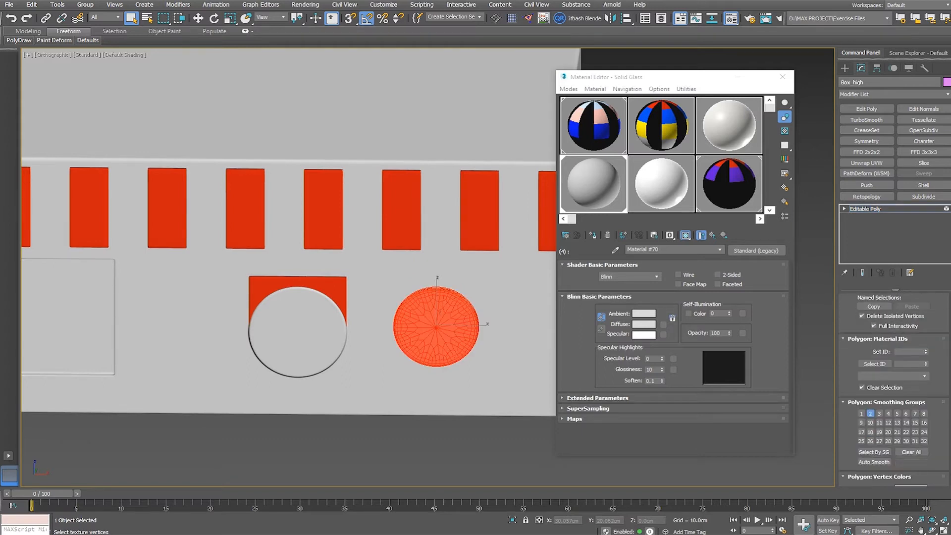
text(2)
key(Return)
key(ctrl+d)
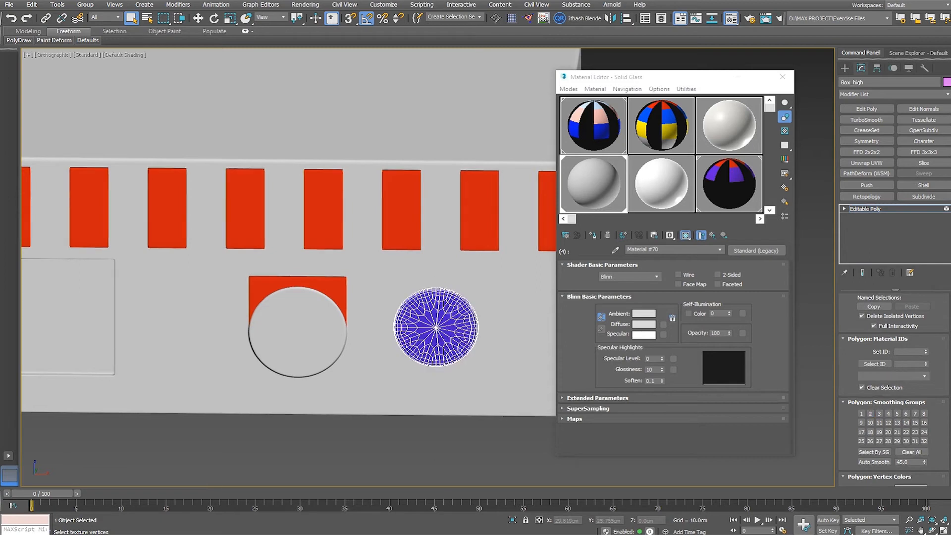
key(6)
Set the base Editable Poly's material ID to 3 on the rectangular block behind the circle, then return to its TurboSmooth level.
click(213, 312)
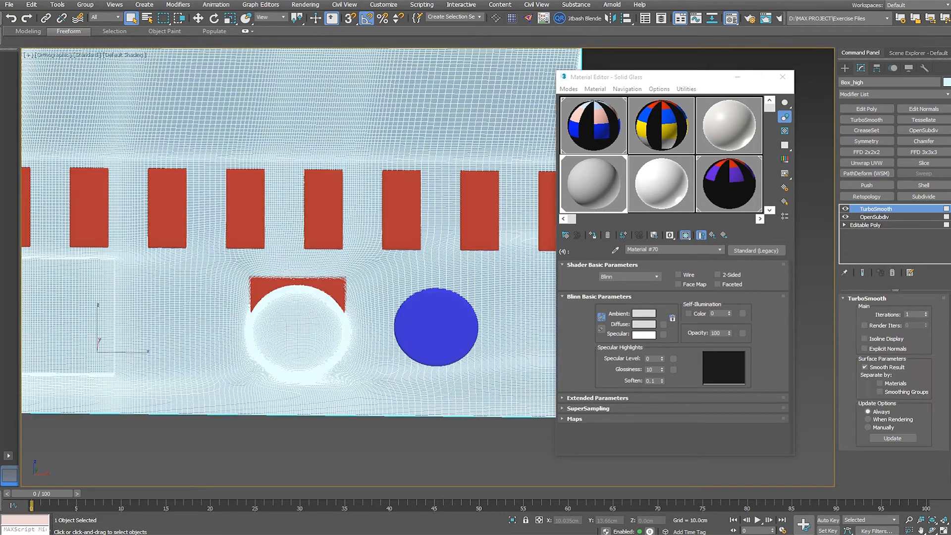
click(297, 282)
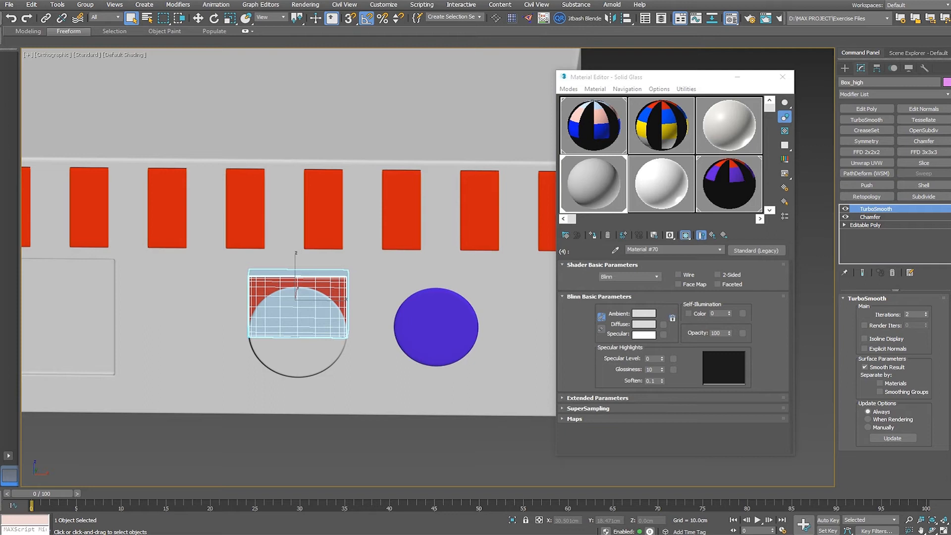
click(865, 225)
key(5)
click(297, 282)
scroll(894, 377, down, 7)
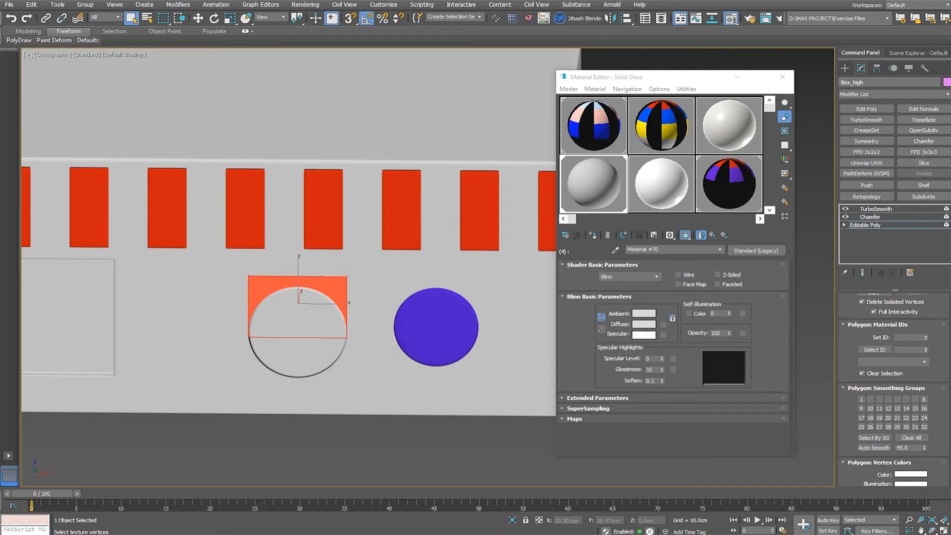
click(925, 336)
click(925, 339)
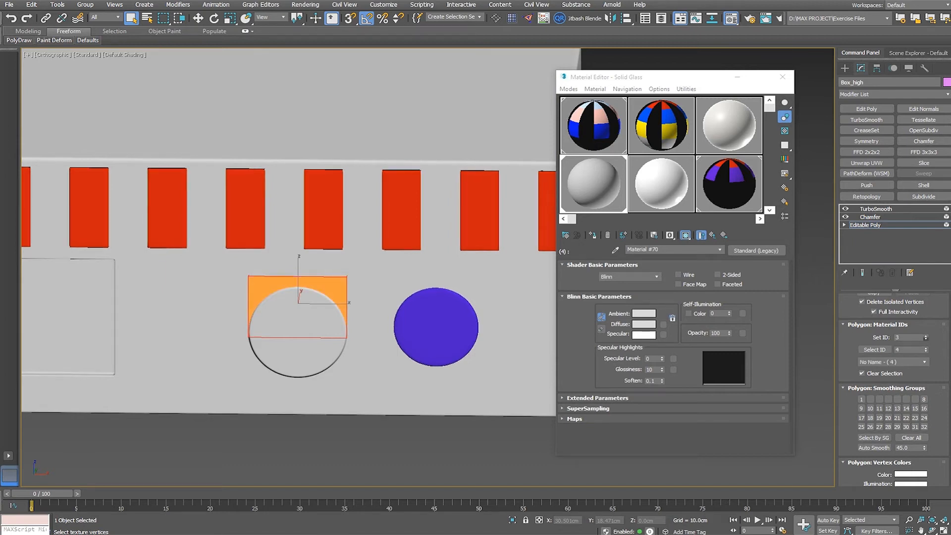
click(876, 208)
scroll(448, 411, down, 4)
click(448, 435)
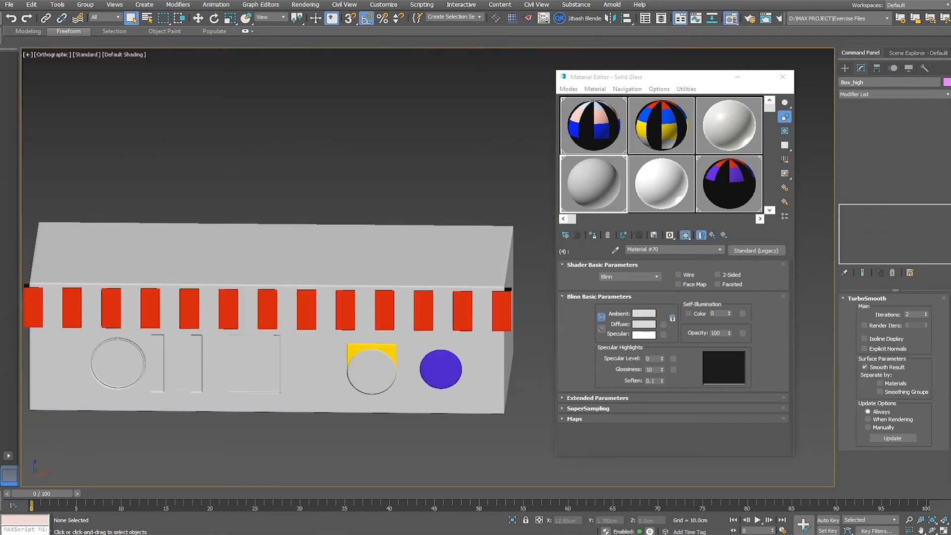
Select the main box and return from sub-material 4 to the parent Multi/Sub-Object material.
scroll(488, 294, up, 6)
scroll(412, 250, down, 2)
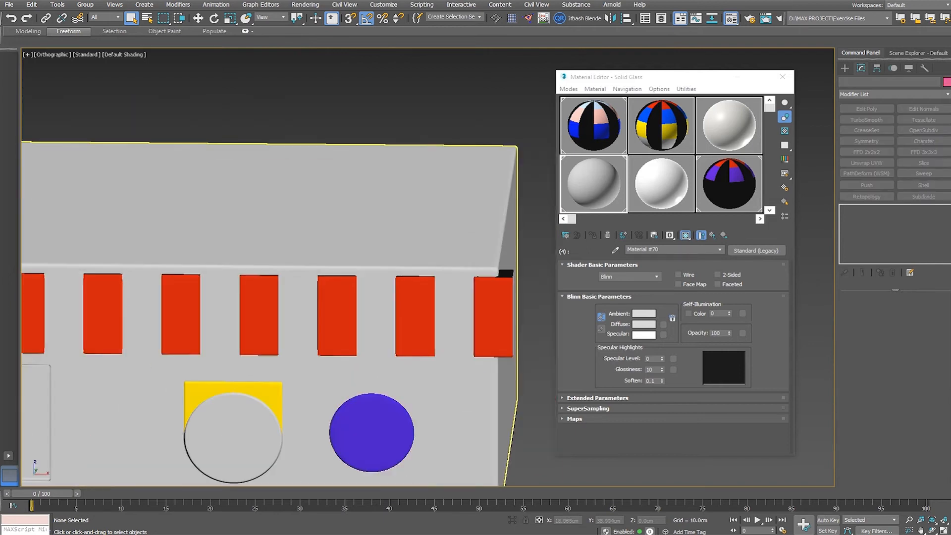
click(412, 249)
scroll(321, 240, down, 3)
middle_drag(321, 240, 402, 245)
click(711, 235)
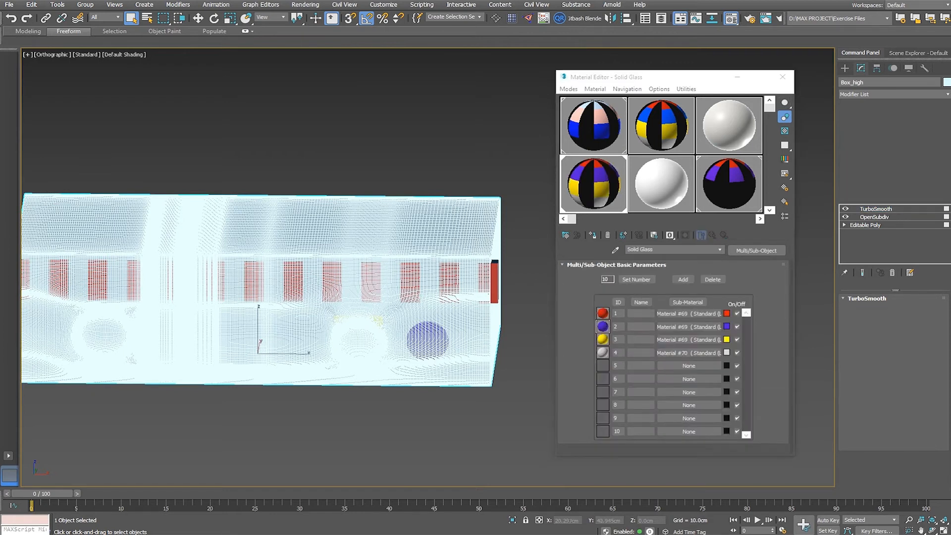
Check the material ID of the row of rectangular slats at the Editable Poly level, then return to TurboSmooth and deselect.
scroll(495, 265, up, 5)
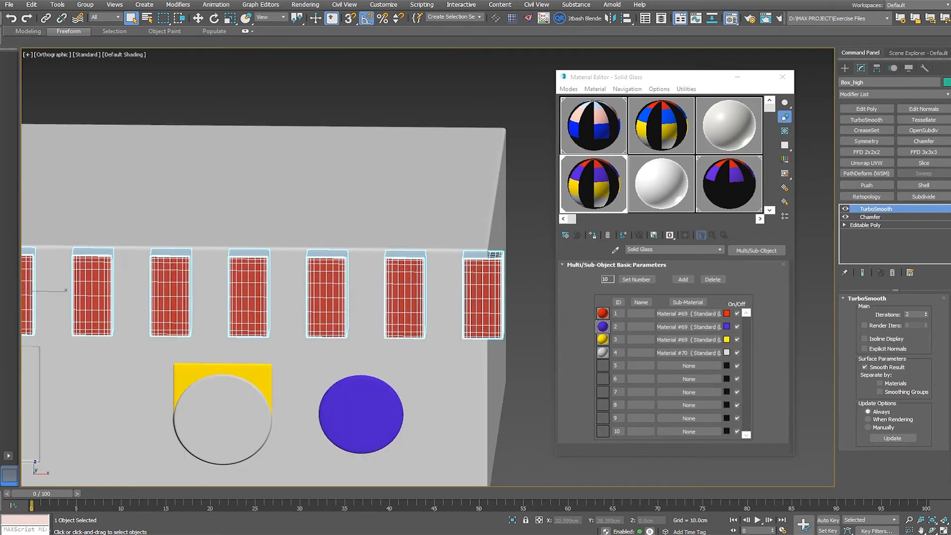
click(864, 225)
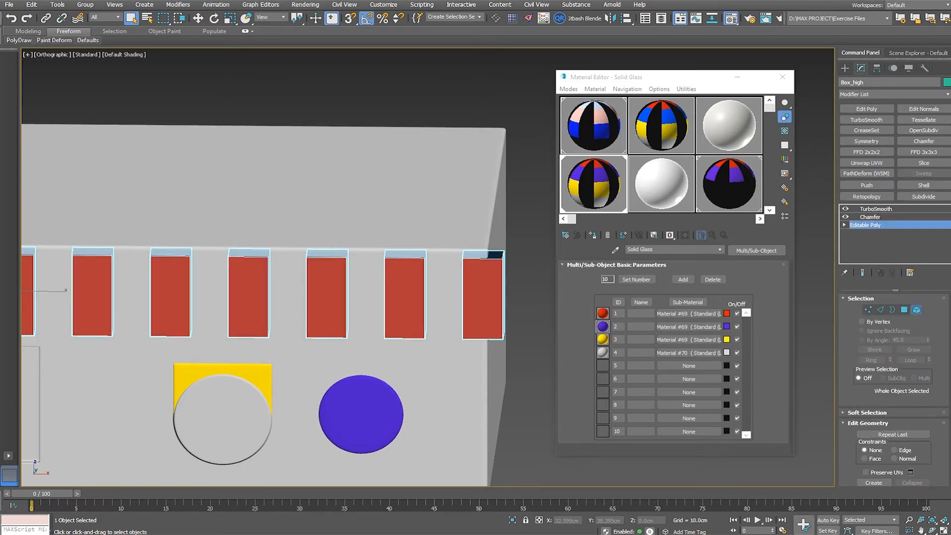
scroll(892, 386, down, 5)
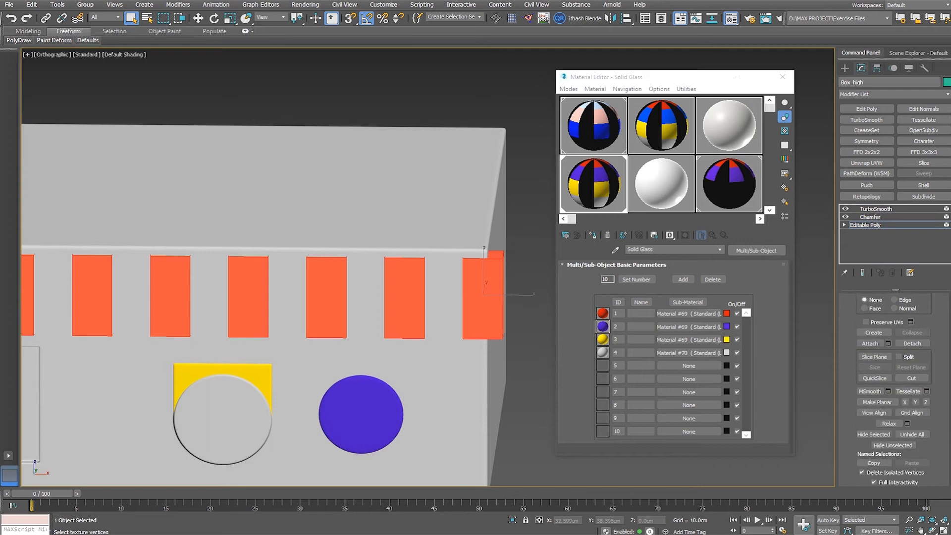
scroll(894, 386, down, 2)
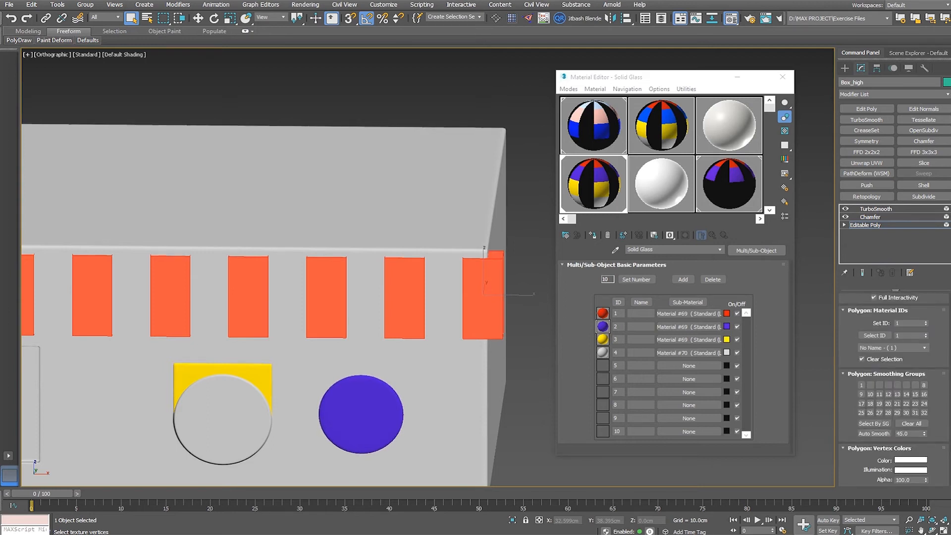
click(876, 209)
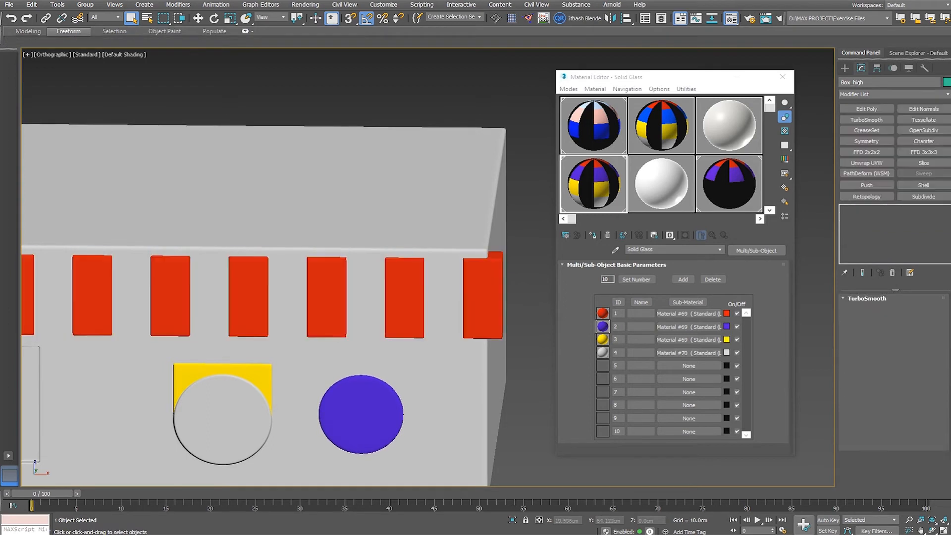
click(521, 148)
scroll(483, 150, down, 4)
middle_drag(483, 150, 475, 219)
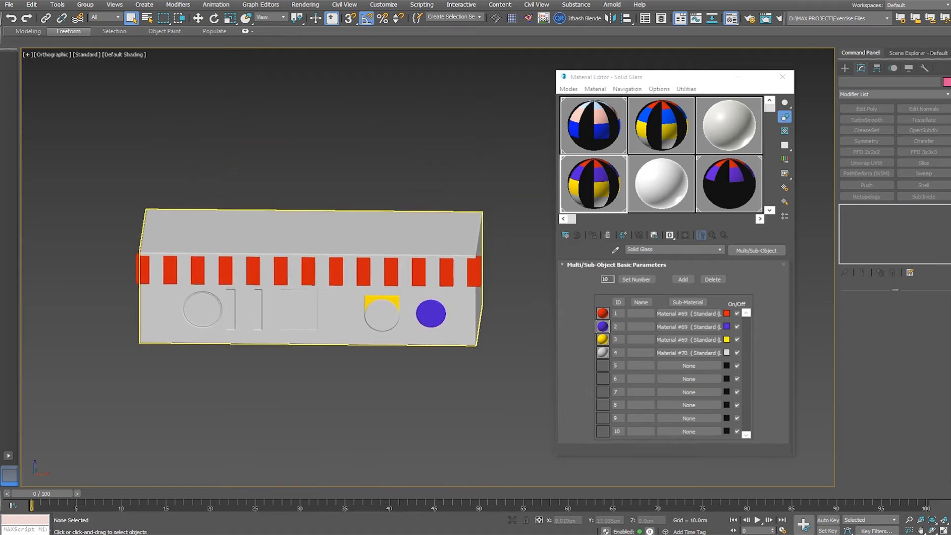
Select all four high-poly objects and export the selection as FBX, overwriting the "high id" file.
key(ctrl+a)
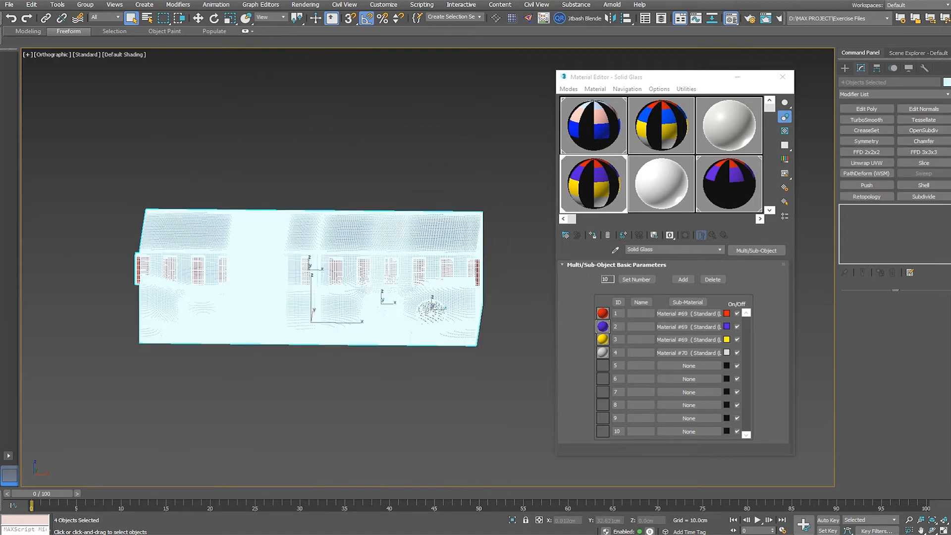
scroll(376, 242, up, 2)
click(9, 4)
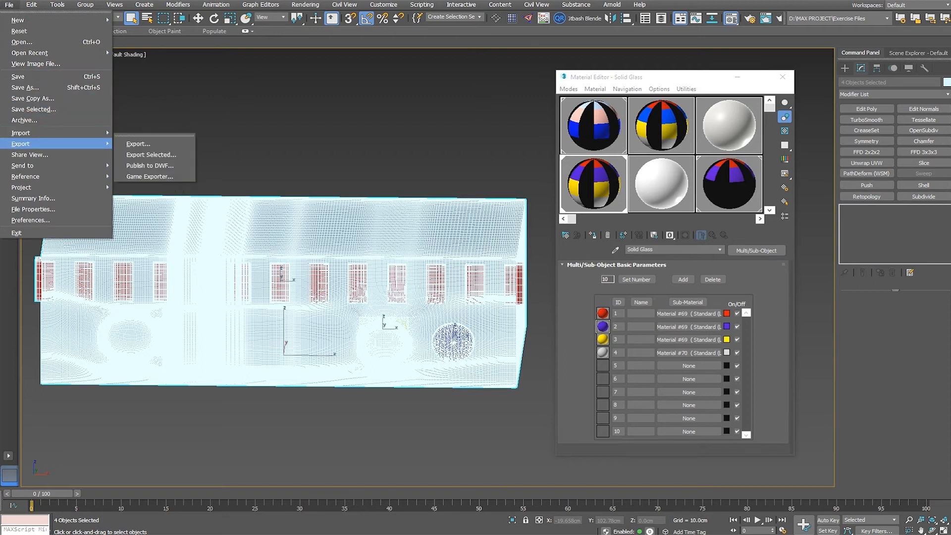
click(144, 155)
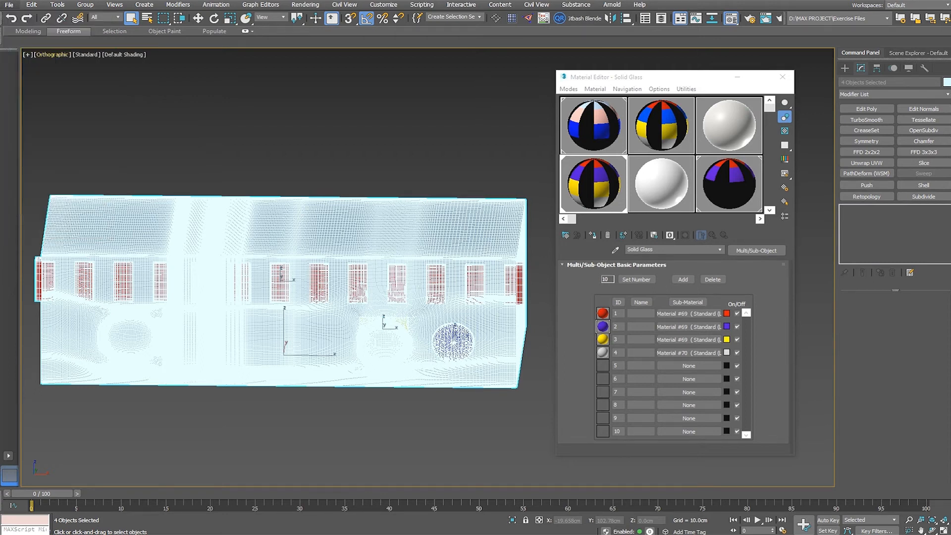
scroll(235, 188, down, 3)
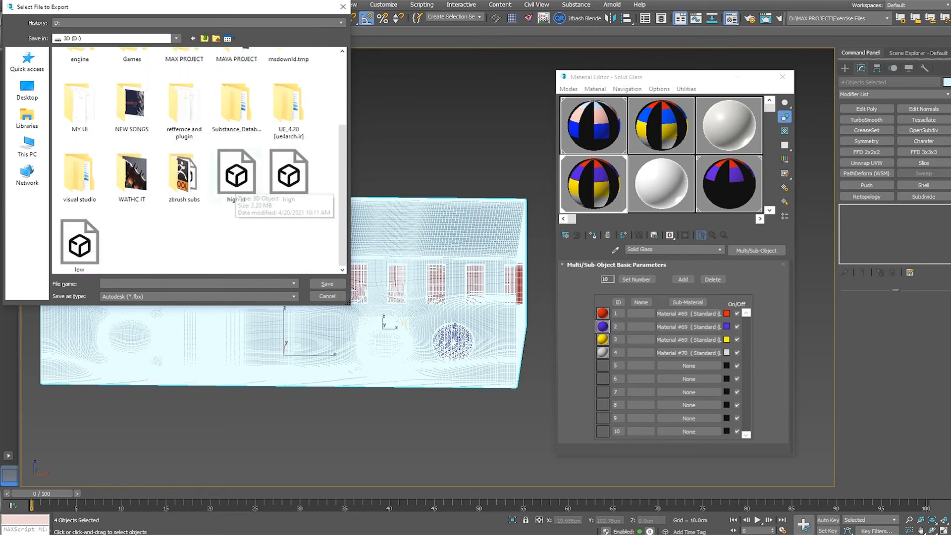
double_click(236, 184)
key(Return)
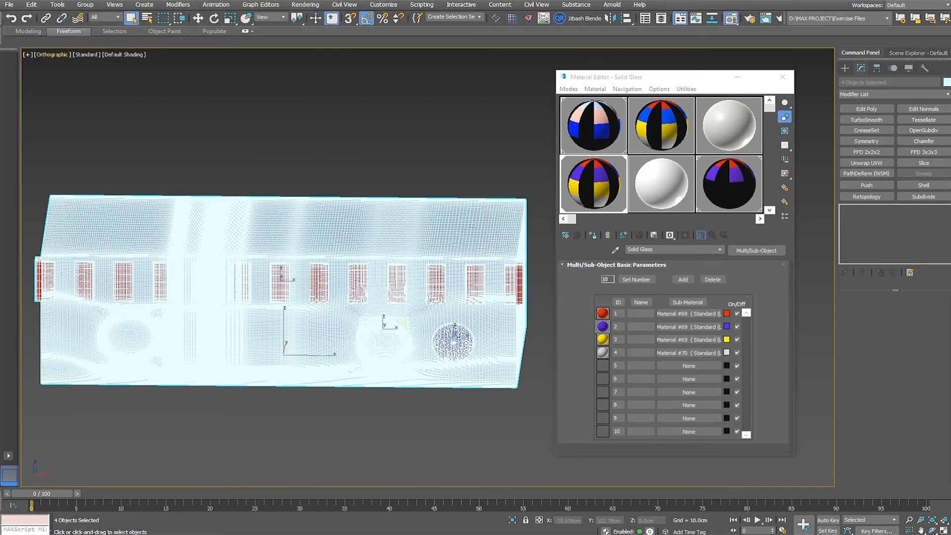
click(547, 392)
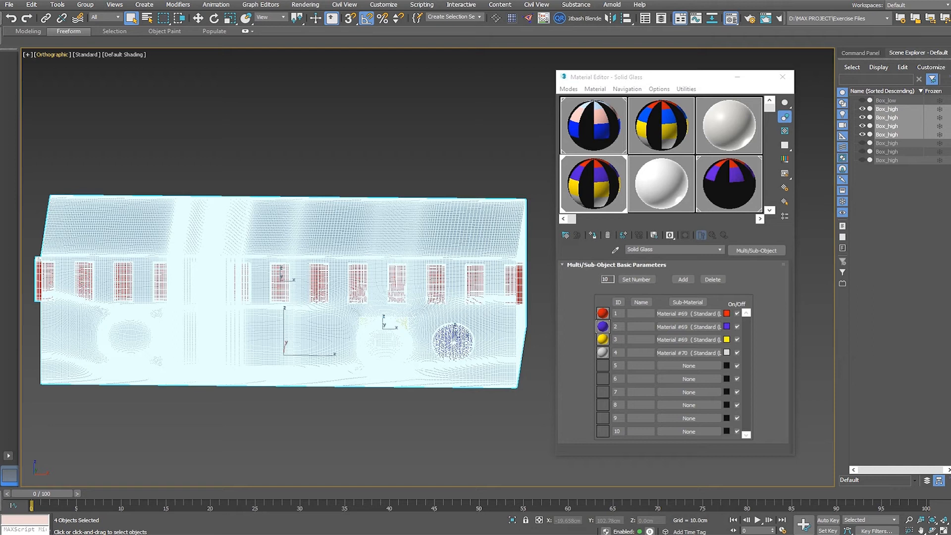
Hide the Box_high objects, show Box_low and select it.
click(862, 108)
click(862, 100)
click(347, 312)
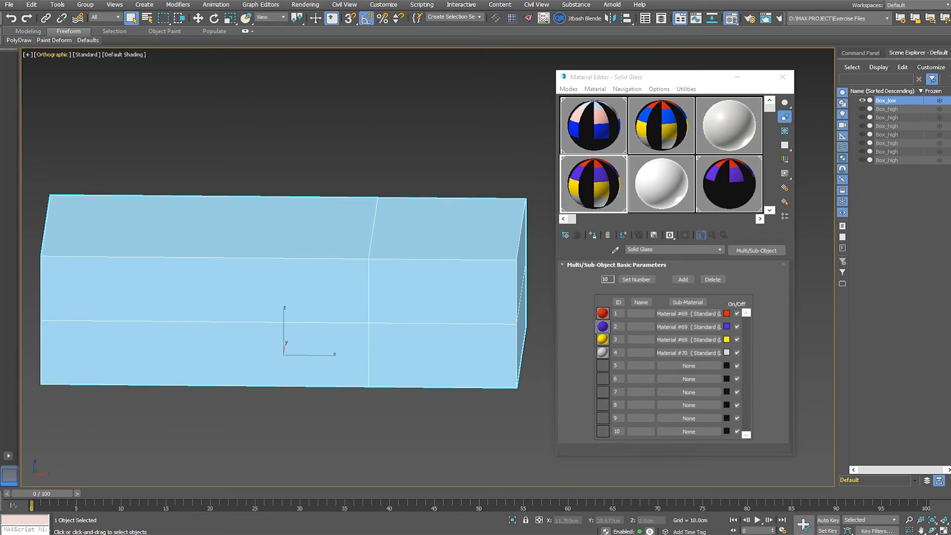
Export Box_low as FBX, overwriting the "low" file and accepting the export options.
scroll(429, 321, down, 2)
click(9, 5)
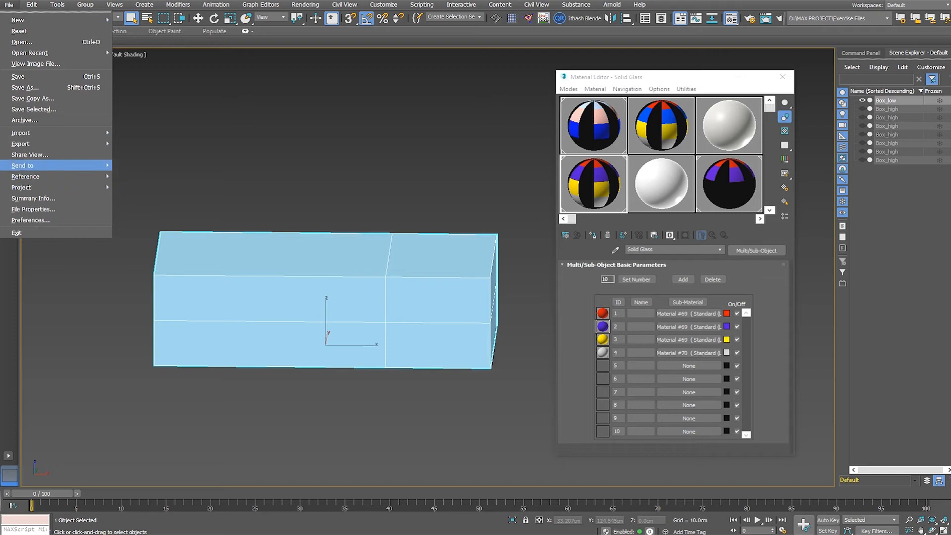
mouse_move(21, 144)
click(151, 155)
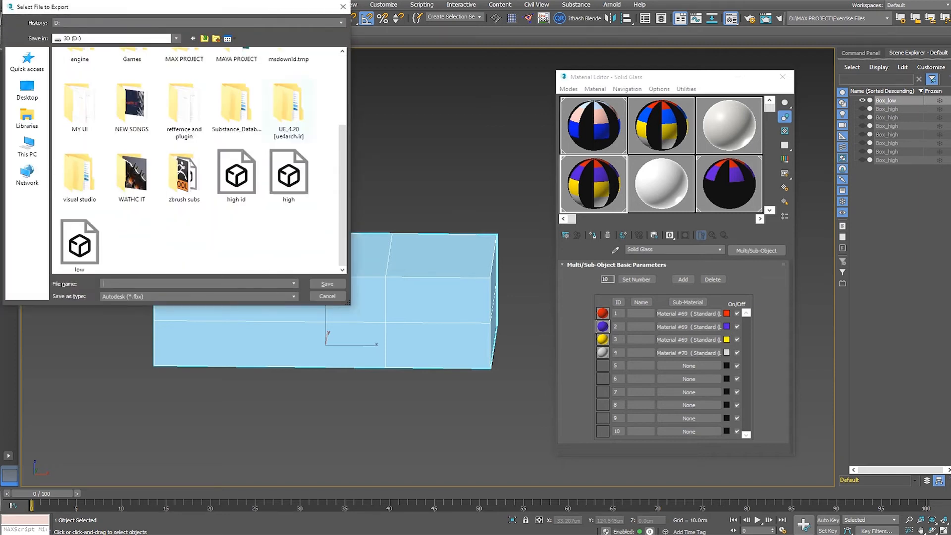
click(79, 245)
click(327, 283)
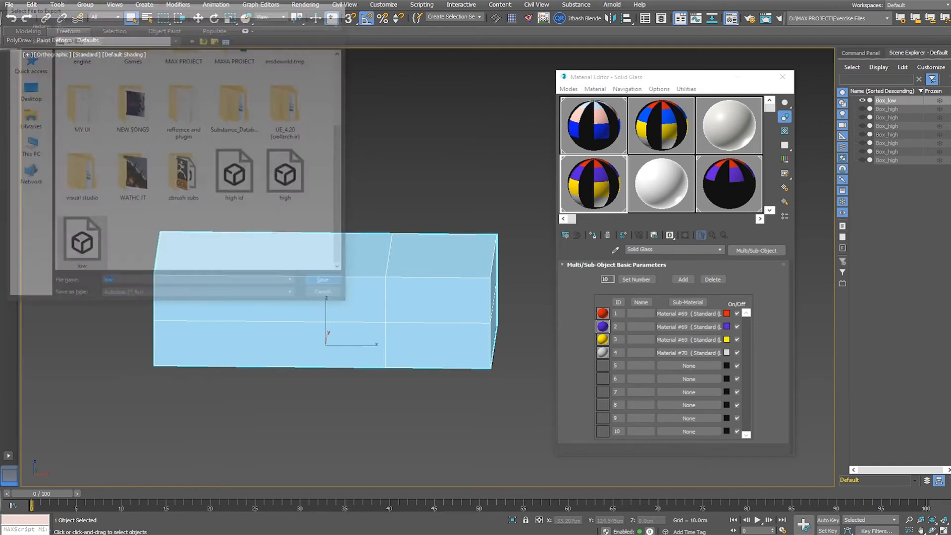
key(Return)
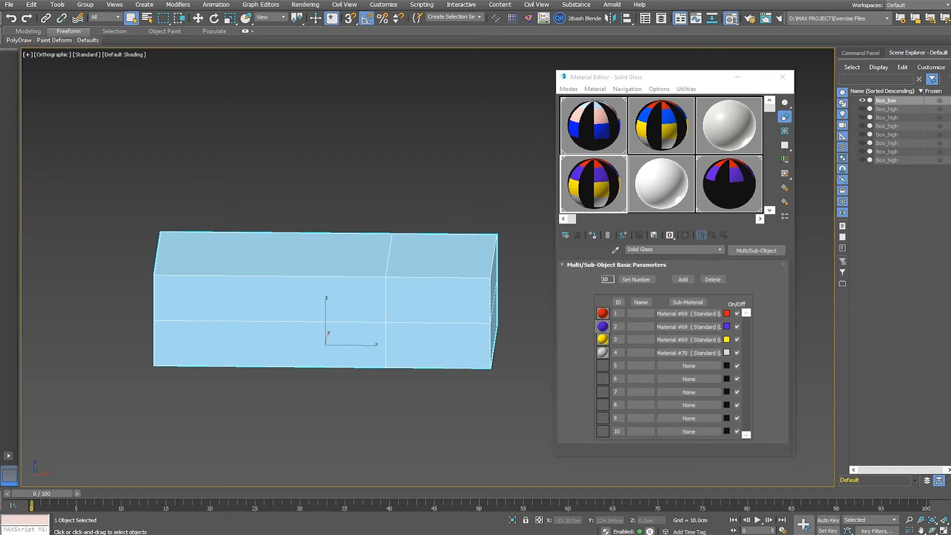
key(Return)
mouse_move(325, 321)
middle_down()
mouse_move(297, 329)
mouse_move(320, 328)
middle_up()
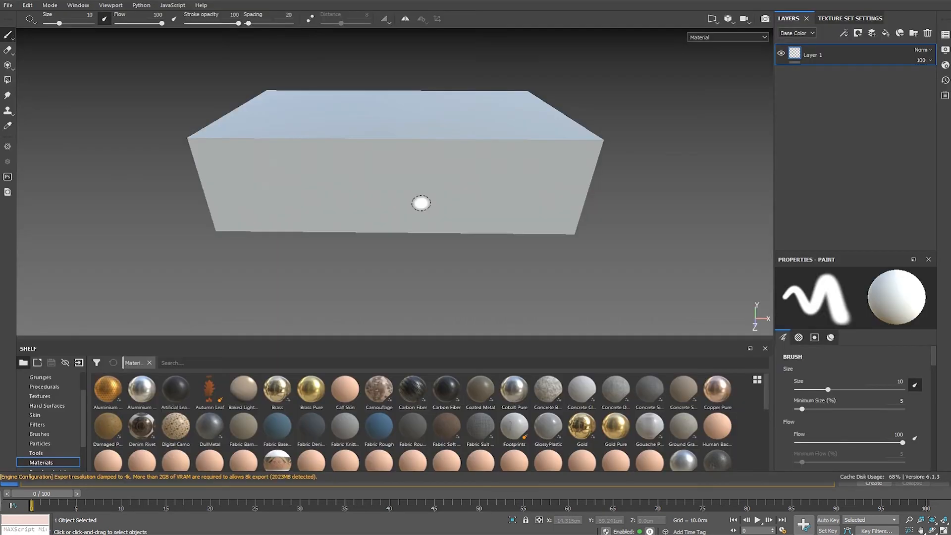
In Substance Painter, open the mesh map baking settings and enable only the Normal map.
click(8, 5)
click(293, 143)
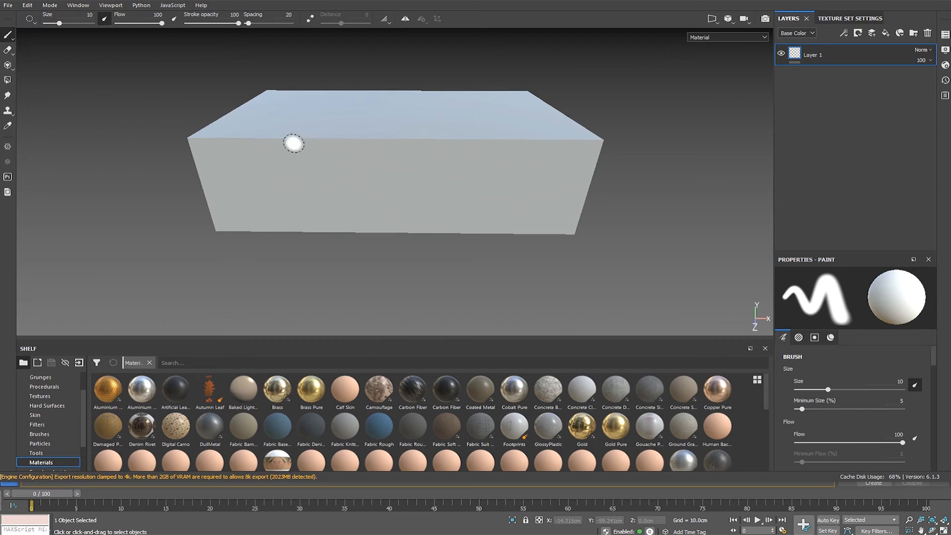
alt+middle_drag(403, 132, 390, 205)
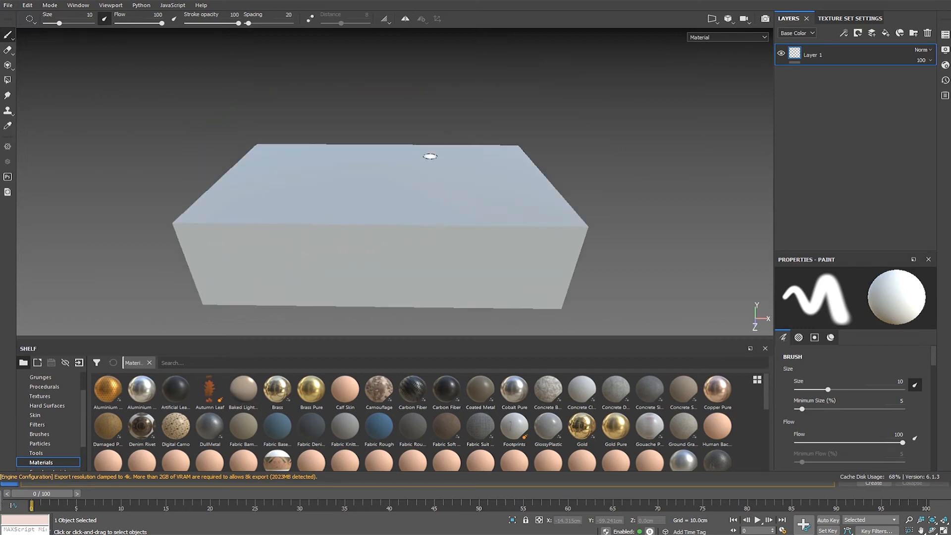
scroll(446, 134, up, 1)
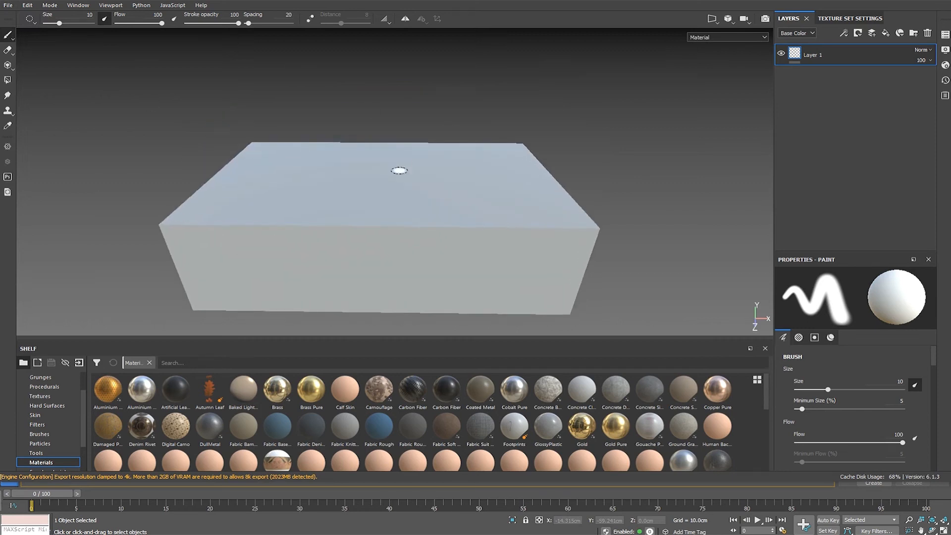
click(850, 18)
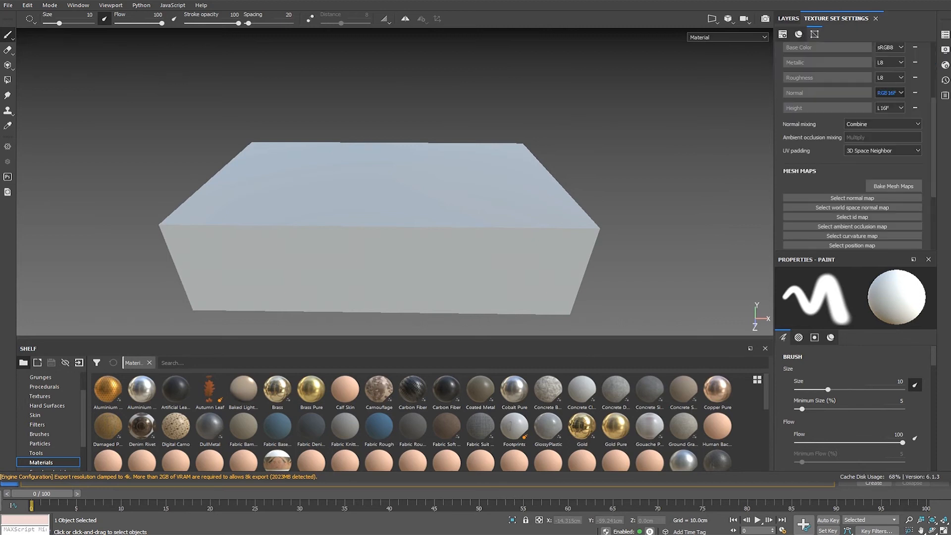
click(894, 186)
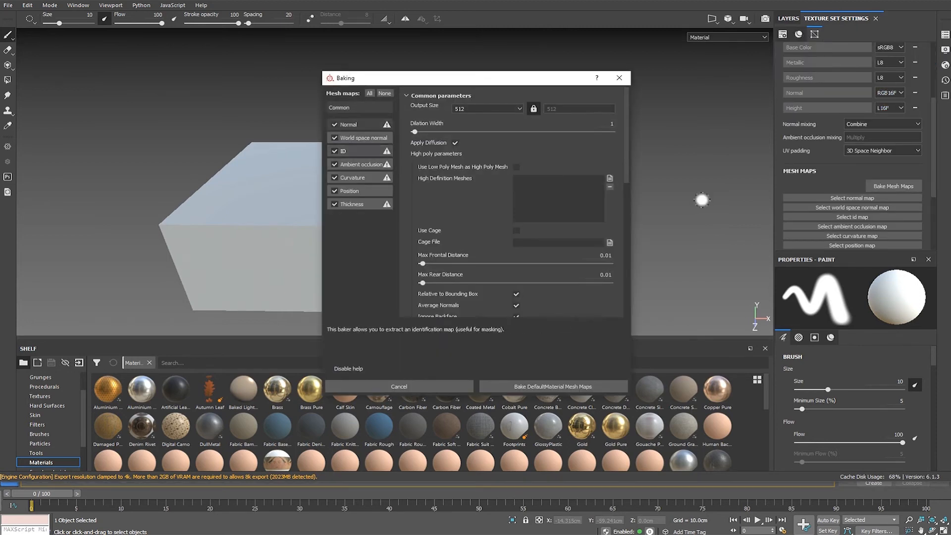
click(384, 93)
click(335, 124)
Set the bake output size to 2048 and load high.FBX as the high definition mesh.
scroll(487, 109, down, 10)
scroll(487, 109, up, 10)
click(487, 108)
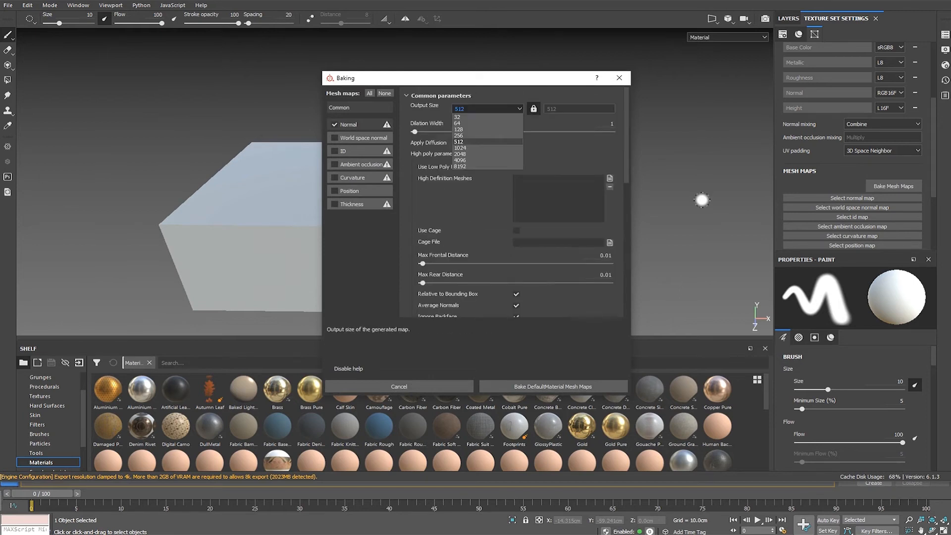
click(487, 165)
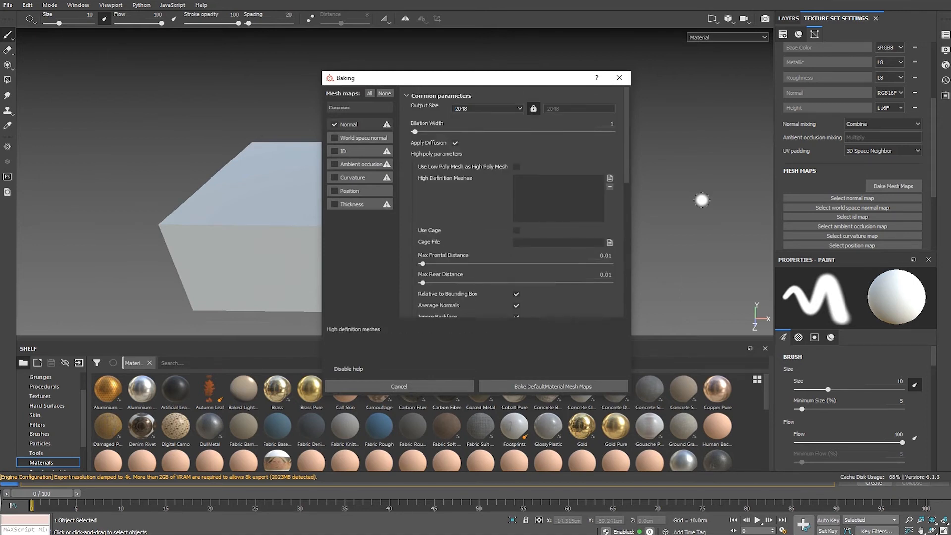
click(609, 177)
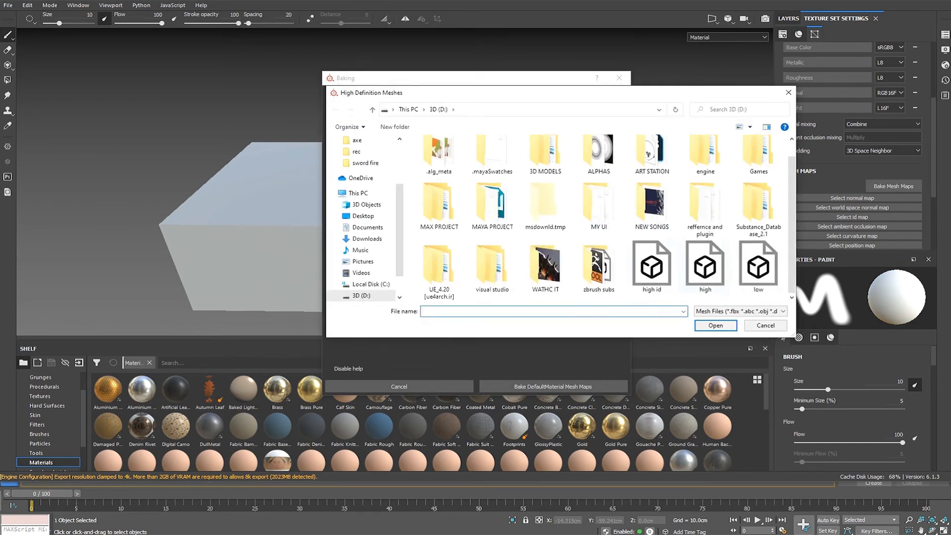
double_click(705, 266)
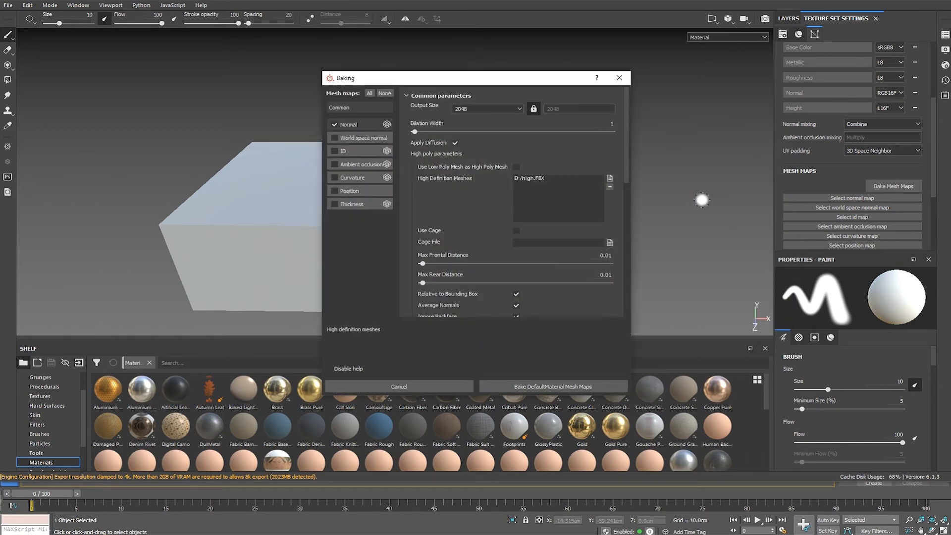
Set the max frontal distance to 0.005, rear distance to 0.032, antialiasing to Subsampling 8x8 and matching By Mesh Name, and bake the normal map.
scroll(495, 171, down, 3)
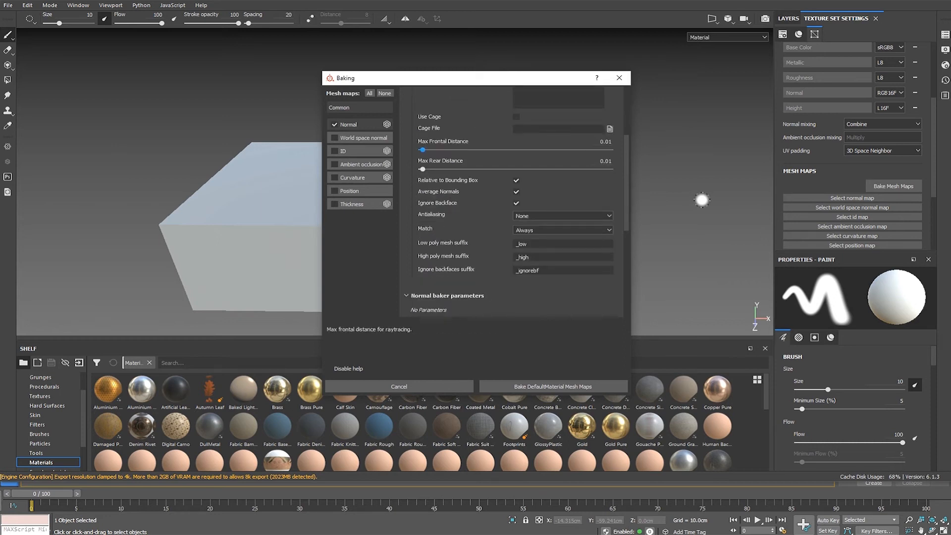
drag(423, 169, 423, 149)
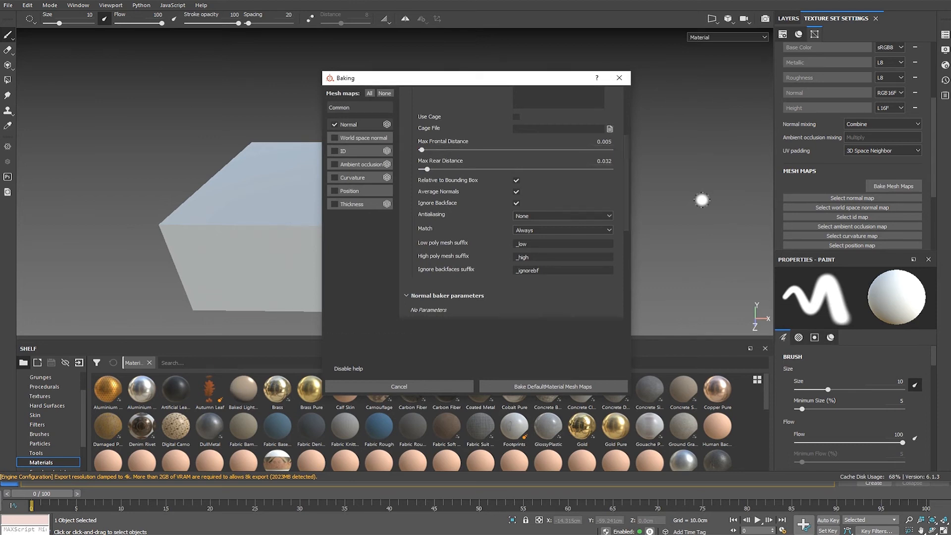
click(539, 216)
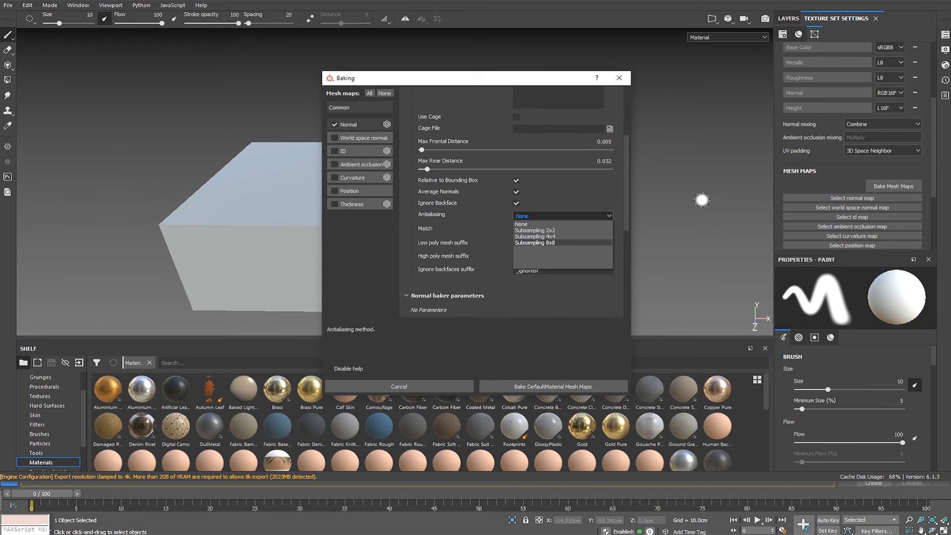
click(535, 242)
click(532, 230)
click(532, 244)
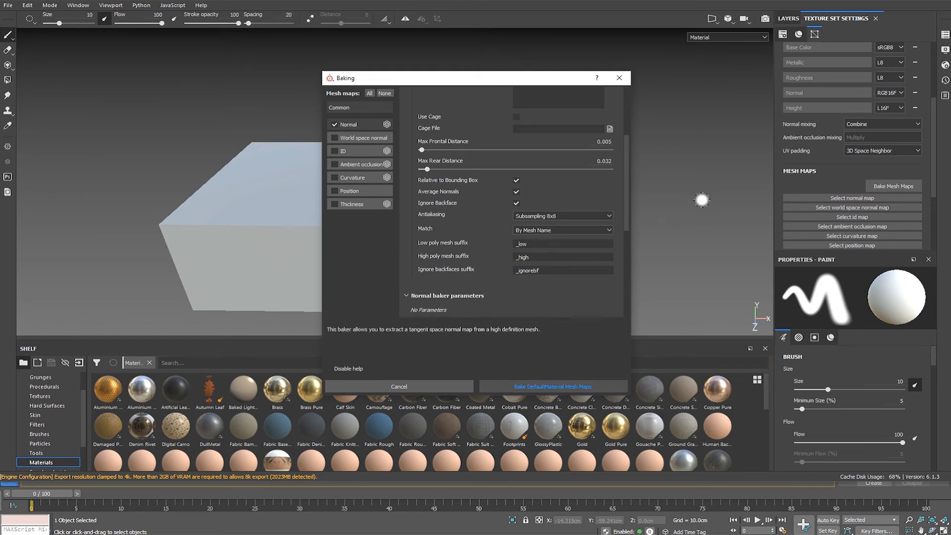
click(553, 386)
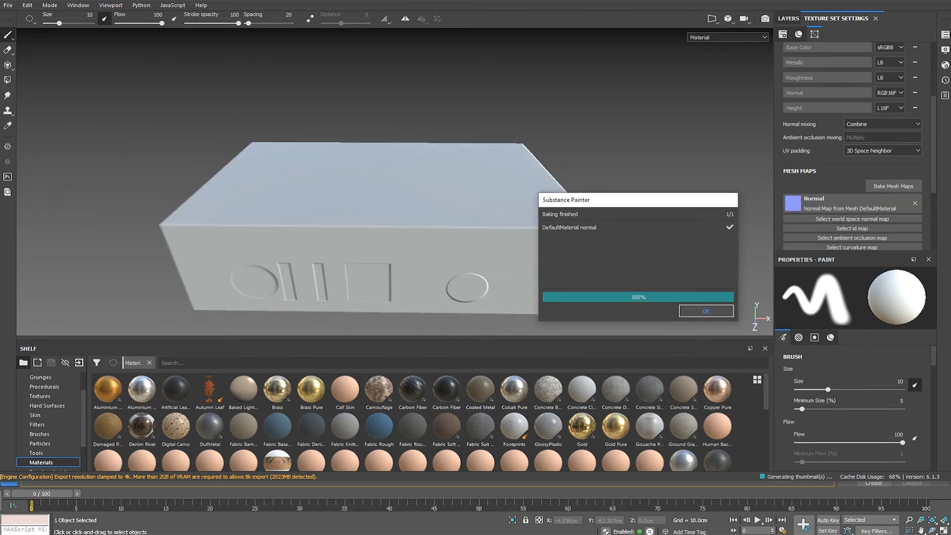
click(705, 311)
Reopen the baking settings and enable the ID map instead of the Normal map.
click(893, 186)
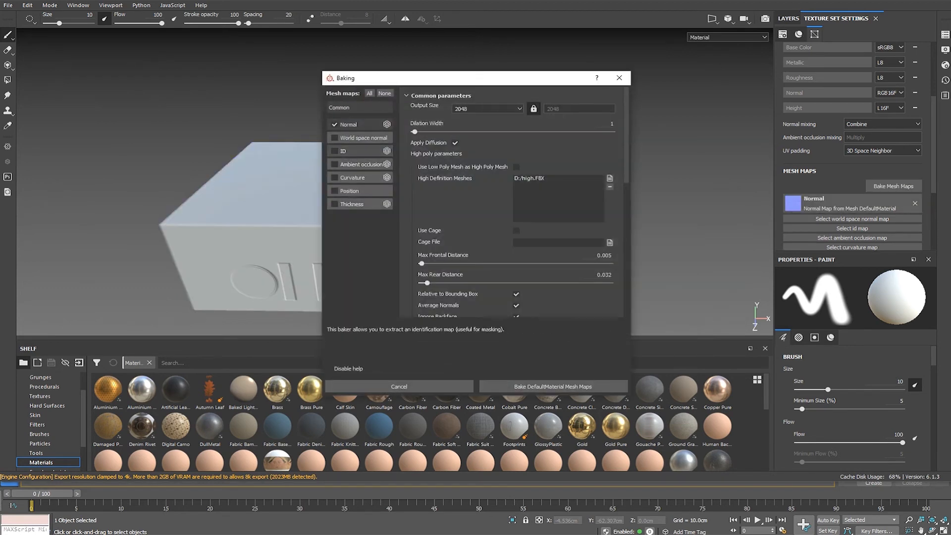
click(356, 150)
click(334, 151)
click(334, 125)
Replace high.FBX with "high id.fbx" as the high definition mesh for the bake.
scroll(512, 203, up, 10)
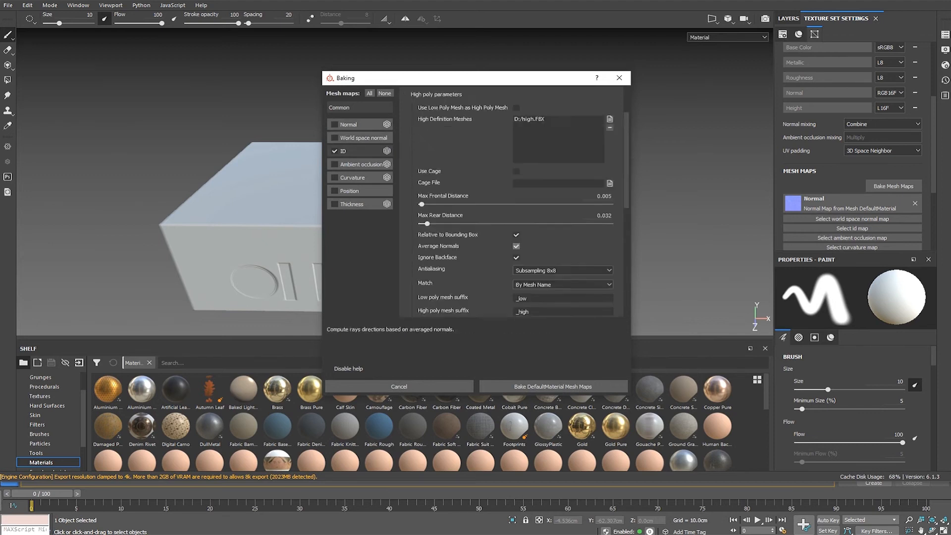
click(558, 175)
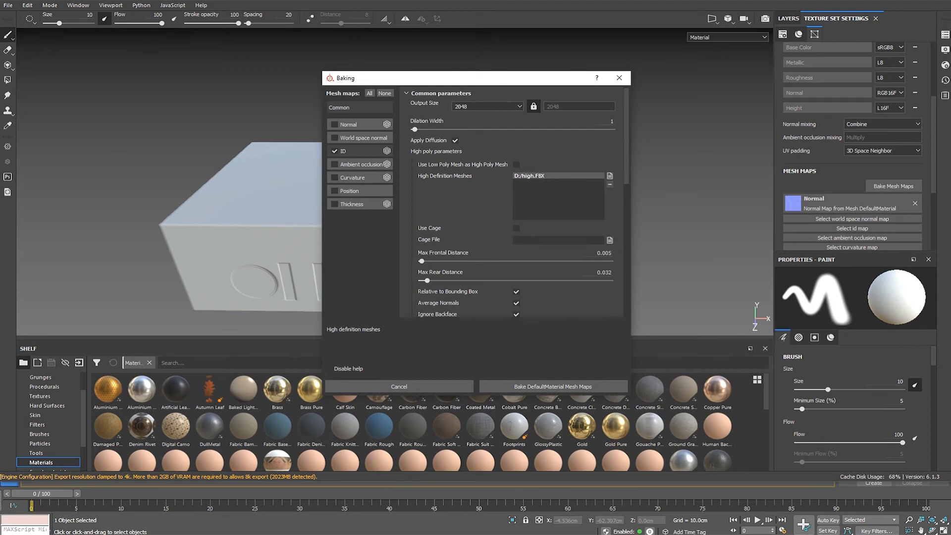
click(609, 184)
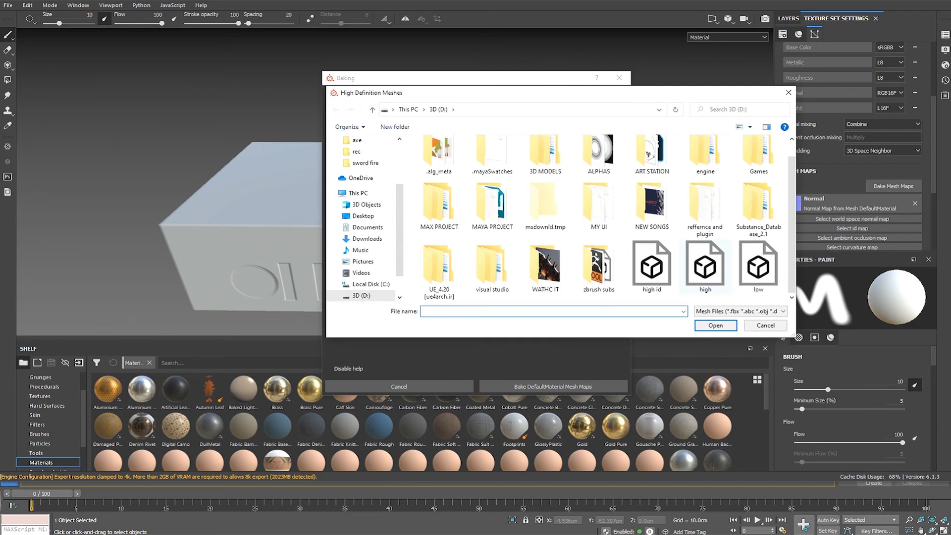
double_click(652, 265)
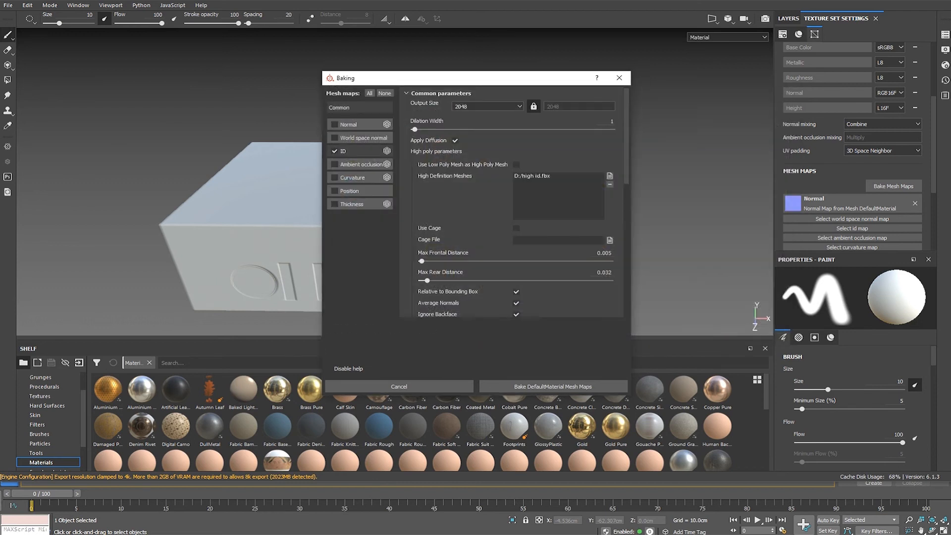
Review the ID bake settings with Material Color as the color source, and bake the ID map.
scroll(558, 198, down, 3)
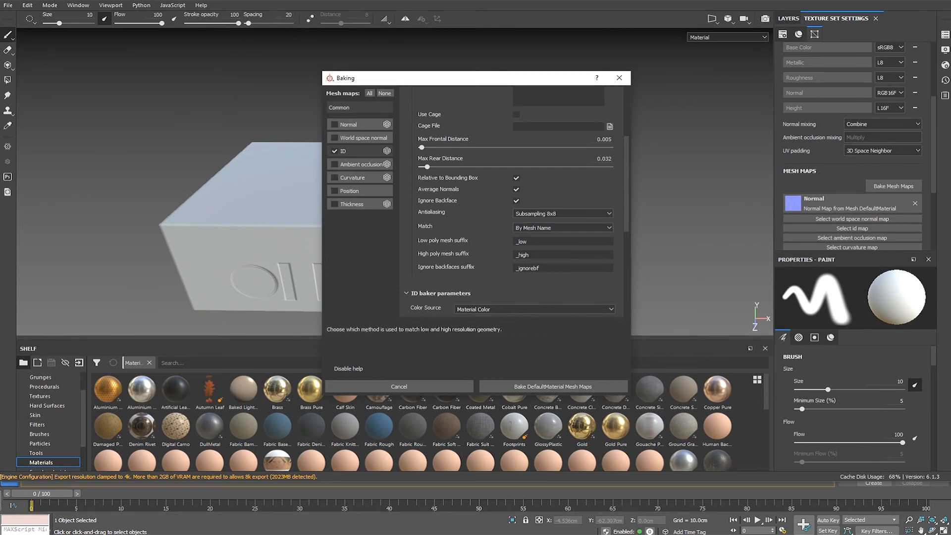
scroll(512, 203, up, 3)
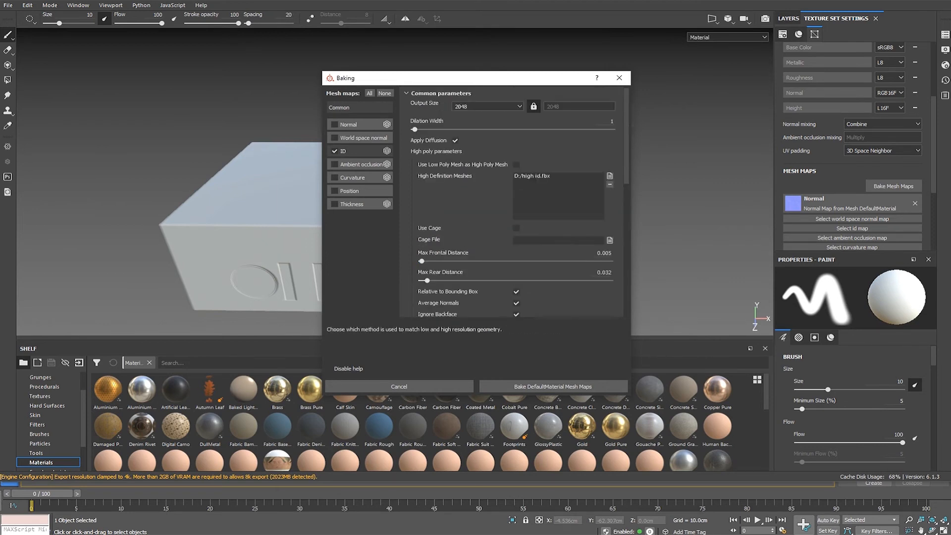
scroll(512, 203, down, 5)
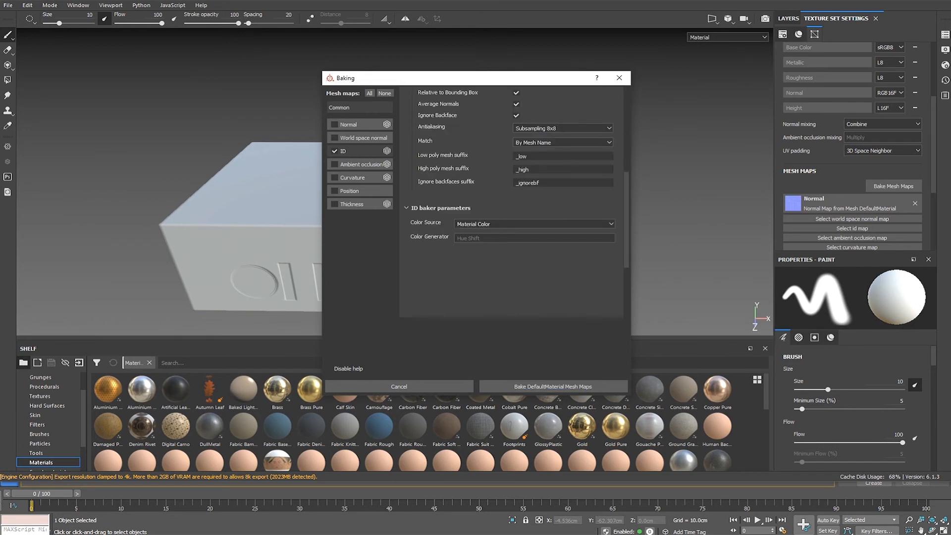
scroll(512, 203, up, 4)
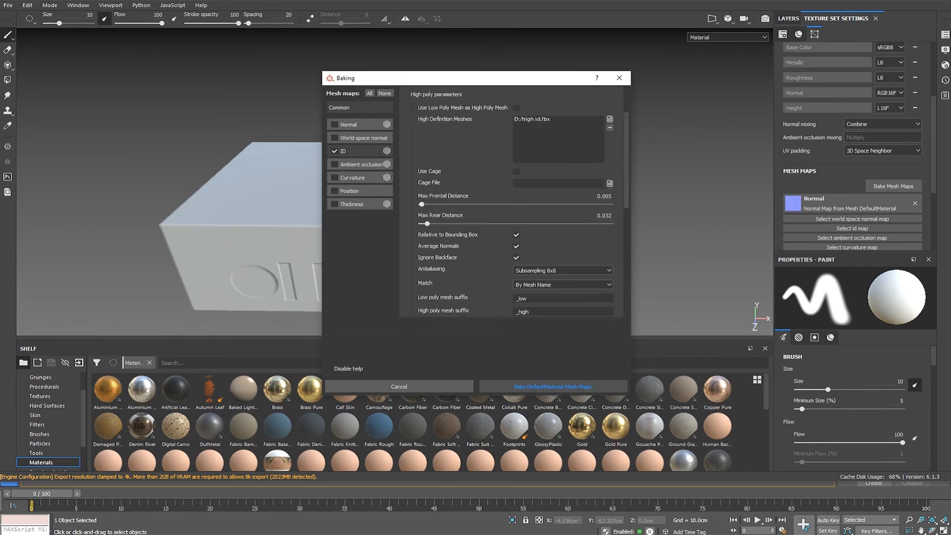
scroll(512, 203, down, 4)
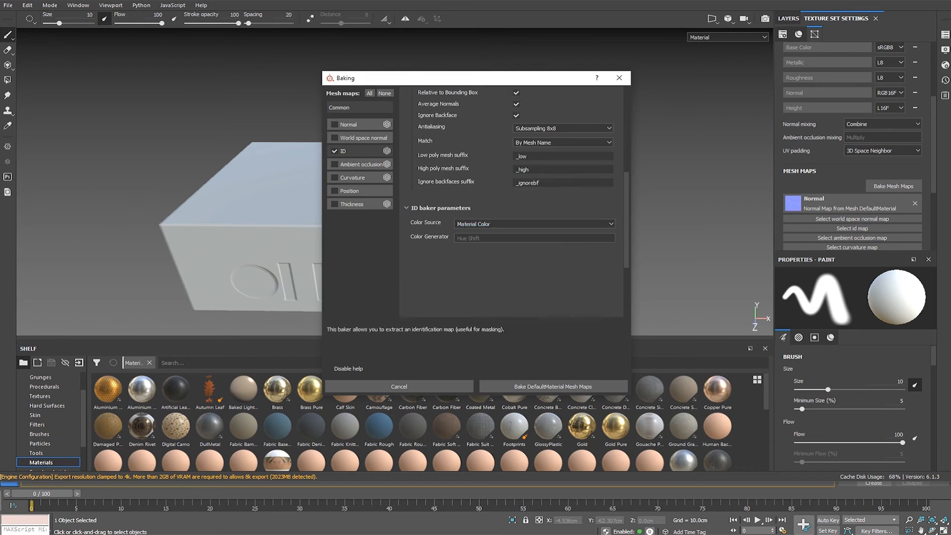
click(553, 386)
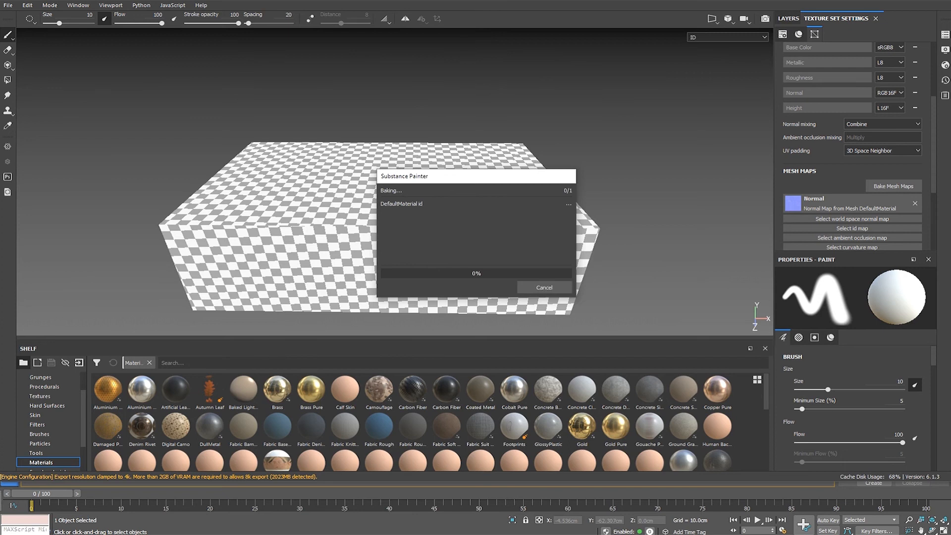
drag(463, 171, 676, 79)
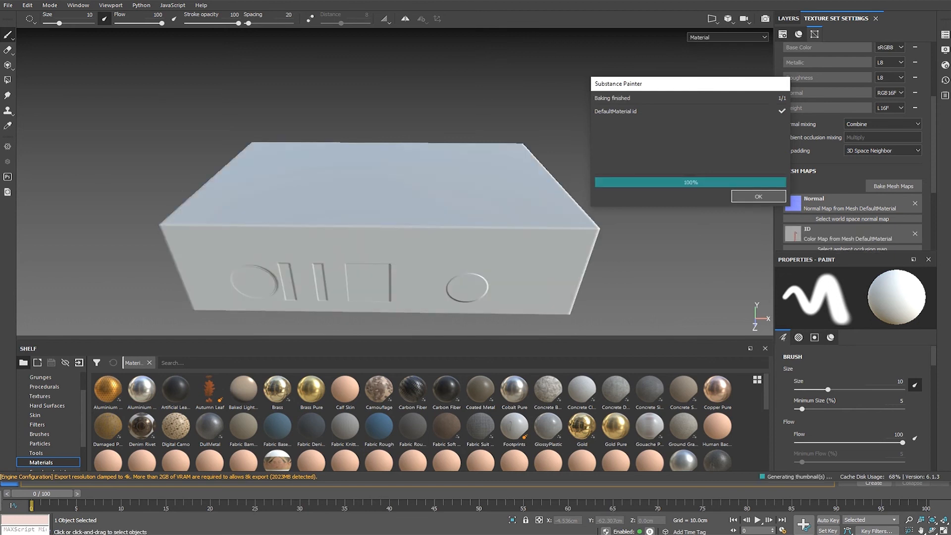
Add a fill layer above Layer 1 and disable its color, metal, rough and nrm channels, leaving only height.
click(787, 18)
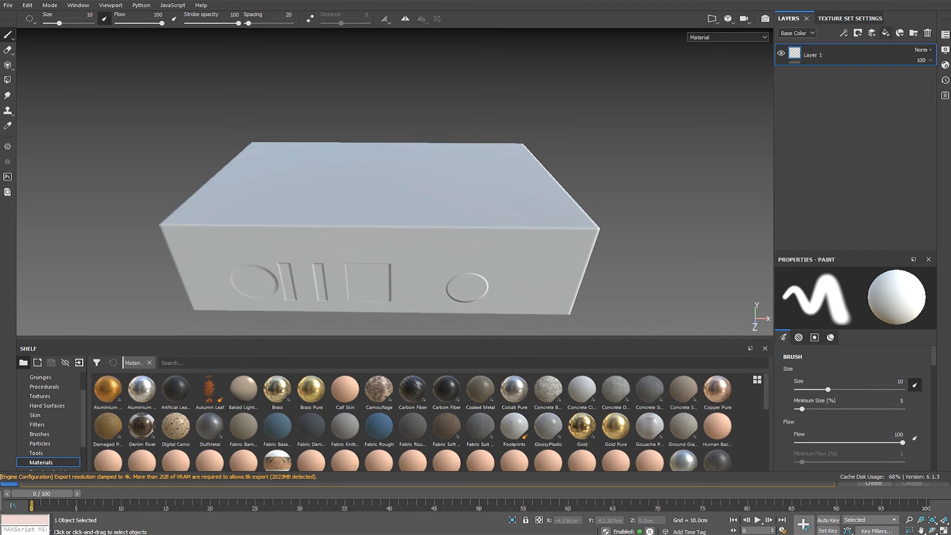
click(885, 32)
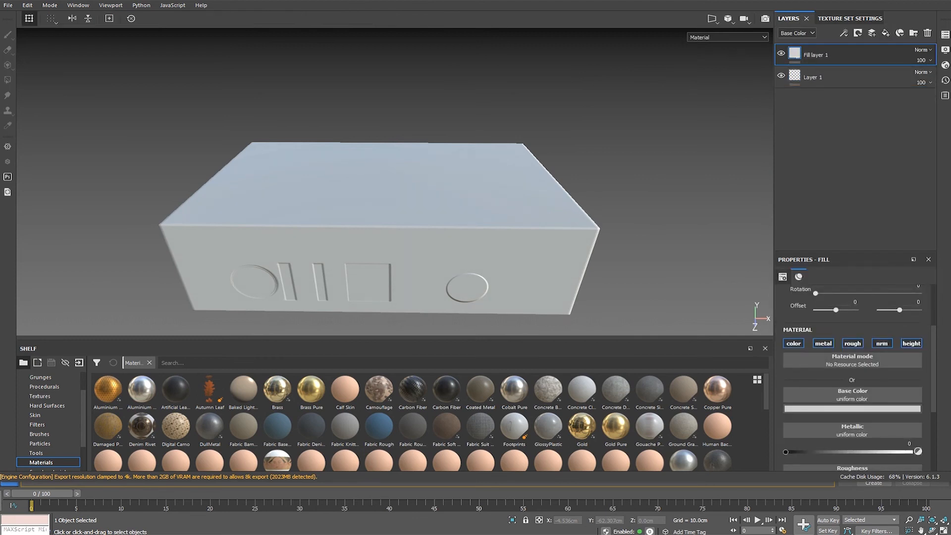
click(793, 343)
click(822, 343)
click(852, 343)
click(881, 343)
Raise the fill layer's height slightly and add a mask with color selection to it.
drag(848, 416, 859, 416)
right_click(816, 50)
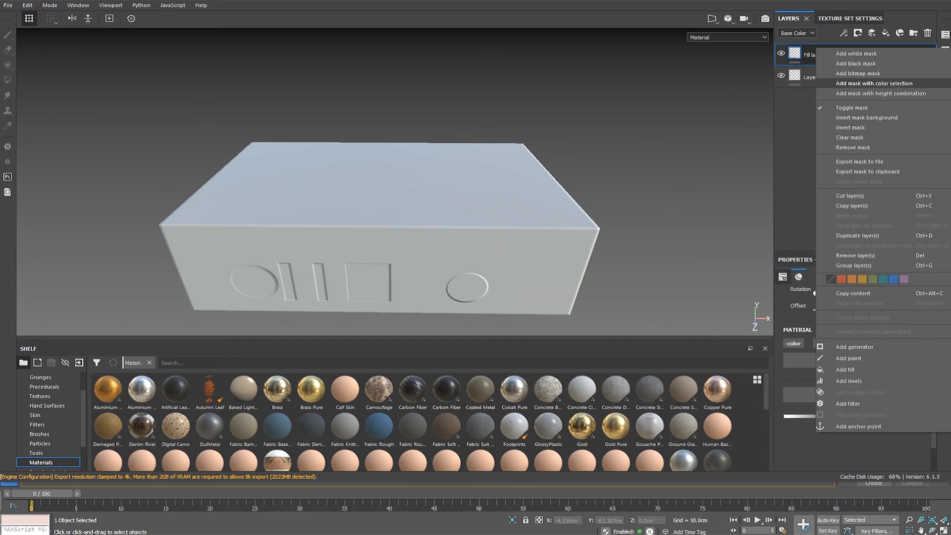
click(847, 84)
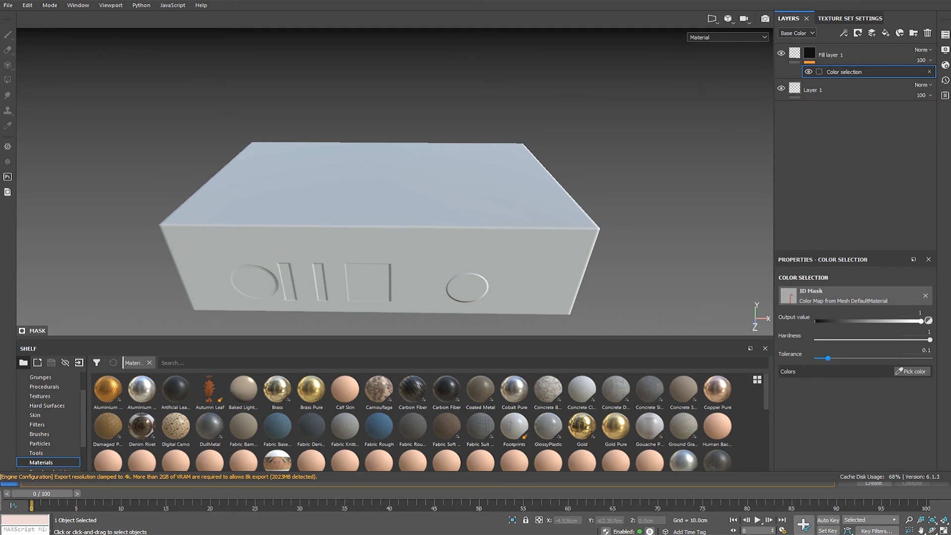
Pick the red ID color of the rectangles along the box's front for the fill layer's color selection mask.
click(910, 371)
click(378, 245)
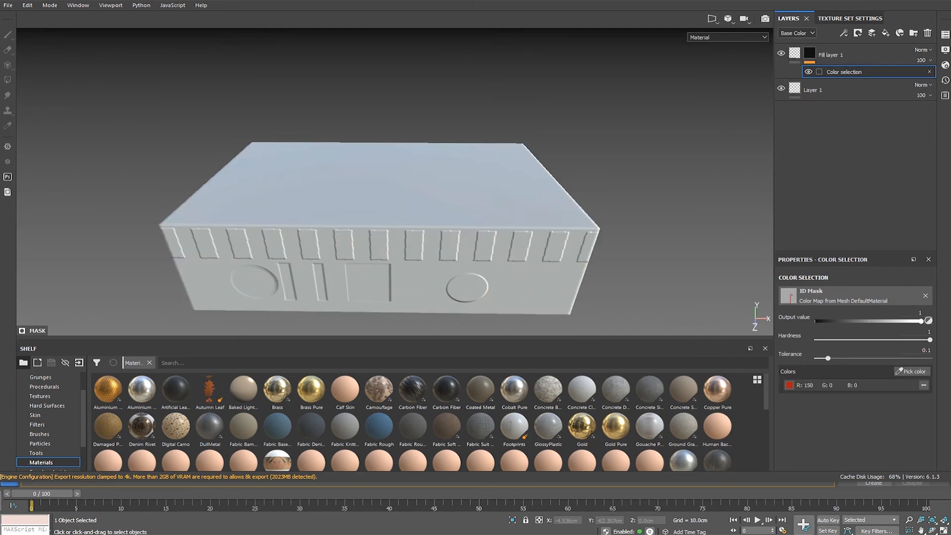
alt+drag(394, 198, 394, 178)
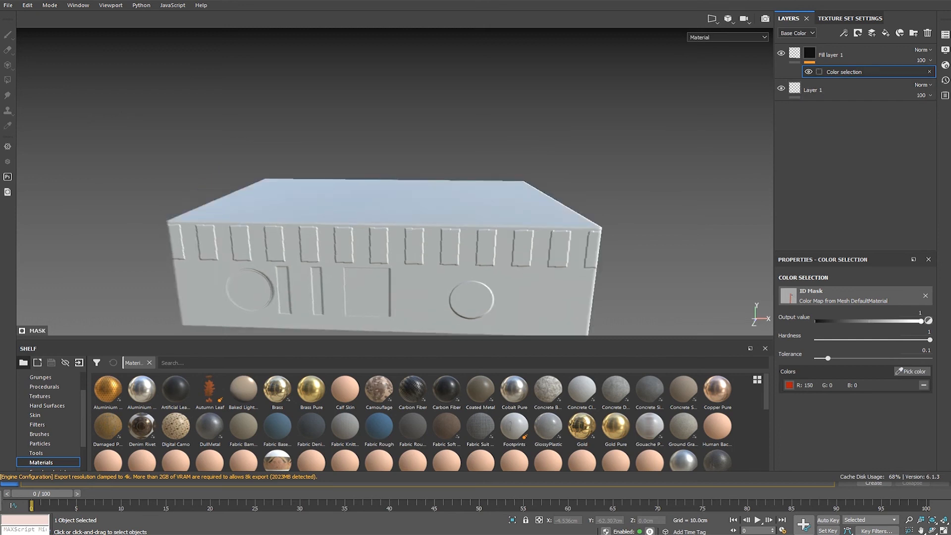
Set the red color selection's hardness to 0 and its tolerance to 0.61.
scroll(421, 181, up, 2)
alt+drag(446, 218, 446, 188)
scroll(493, 212, up, 1)
alt+middle_drag(494, 212, 493, 238)
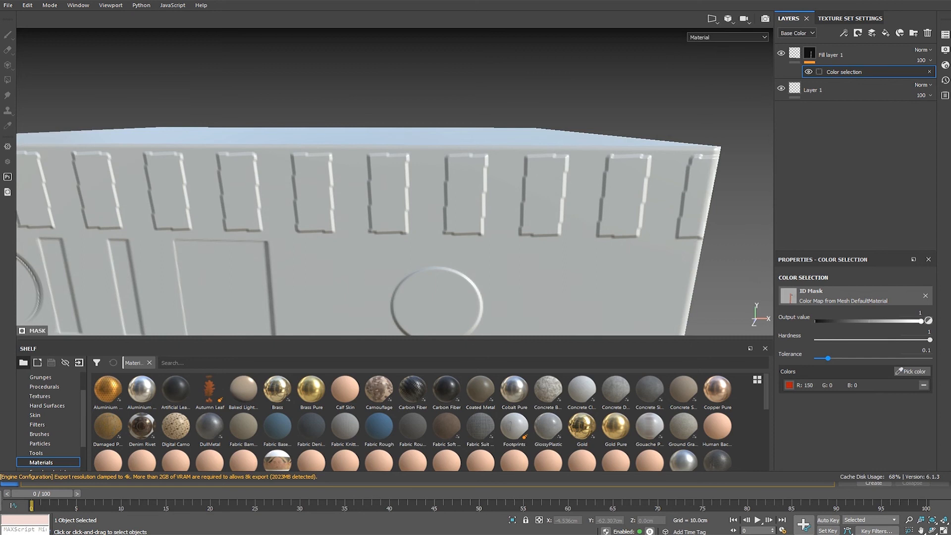
drag(929, 340, 816, 340)
mouse_move(395, 198)
alt+mouse_down()
mouse_move(490, 198)
mouse_move(386, 184)
mouse_move(396, 179)
alt+mouse_up()
drag(828, 358, 885, 357)
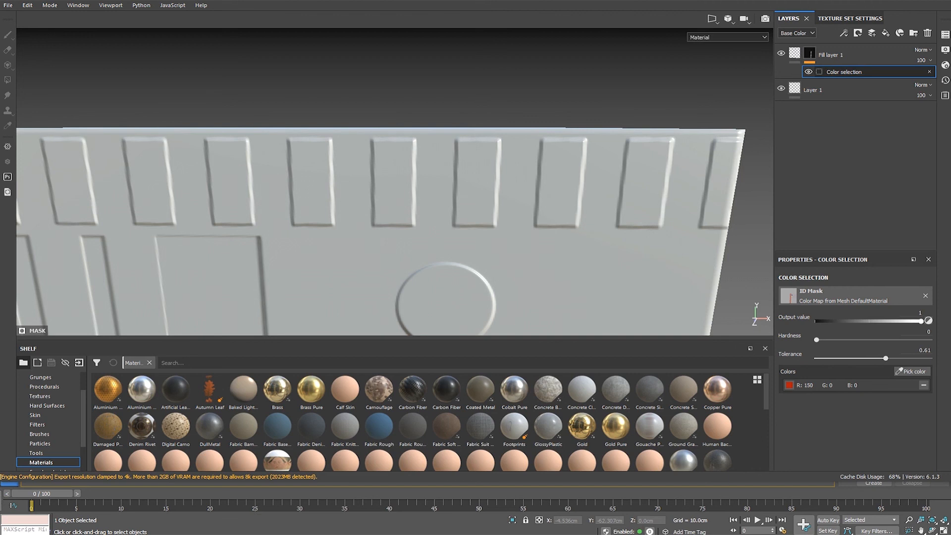
Add a Blur filter above the color selection in the fill layer's mask and set its intensity to 0.11.
right_click(834, 72)
key(Escape)
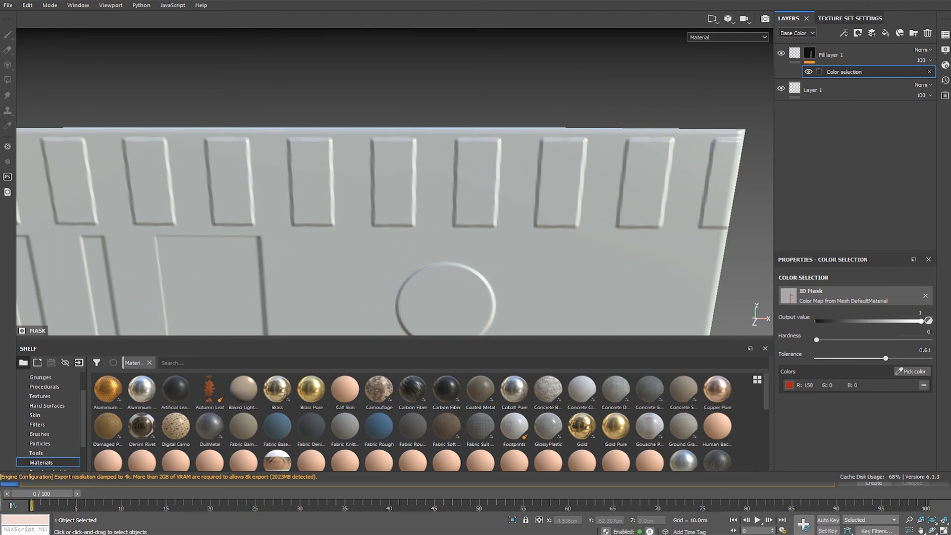
right_click(831, 72)
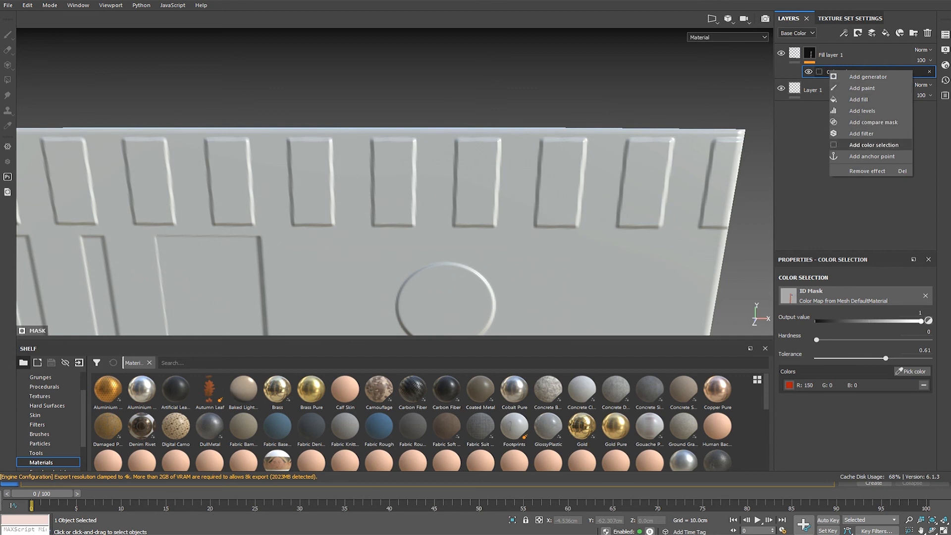
click(861, 133)
click(855, 290)
text(blu)
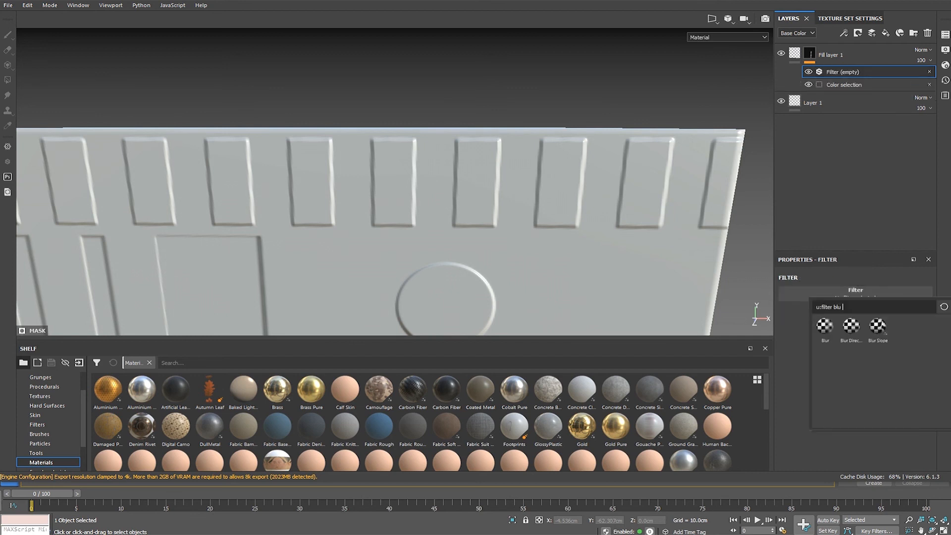
click(825, 325)
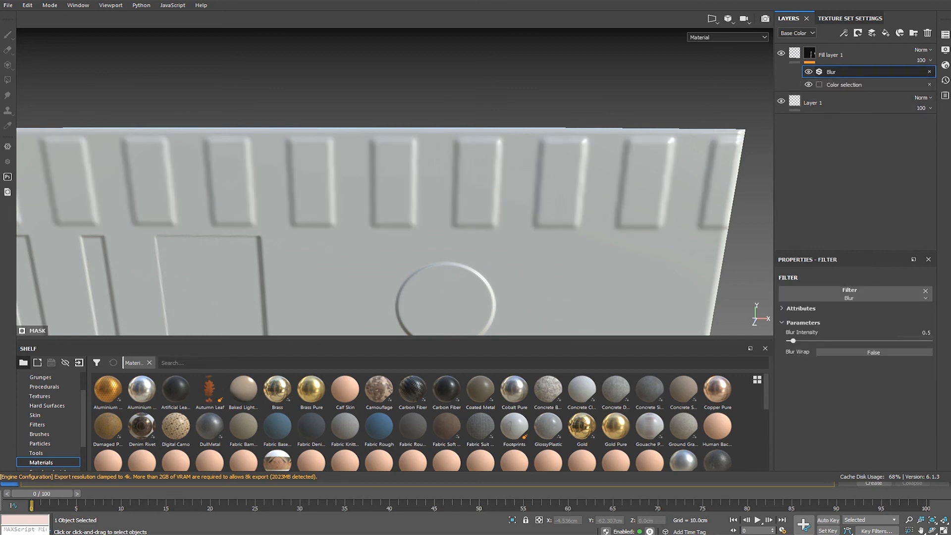
drag(792, 340, 790, 341)
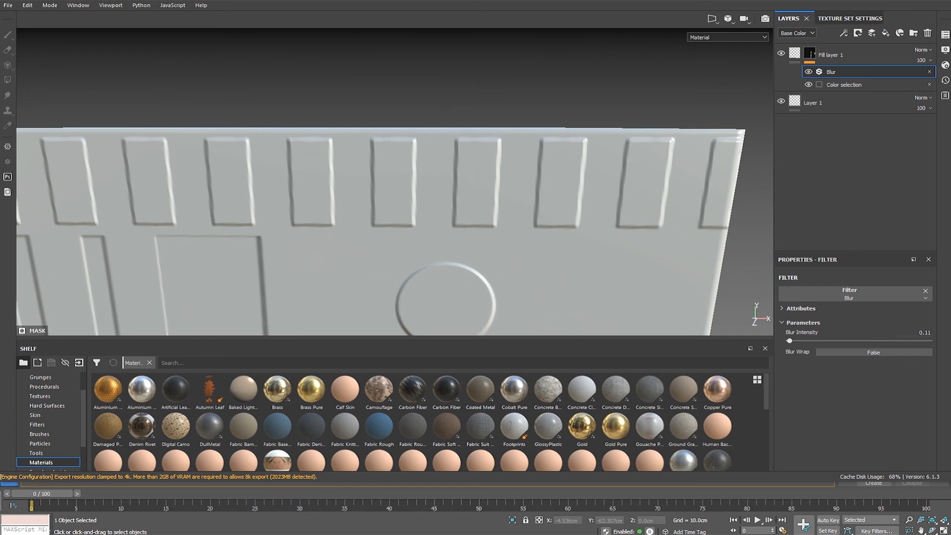
Set the color selection's output value to 0.9493 and its tolerance to 0.71.
click(843, 84)
mouse_move(816, 340)
mouse_down()
mouse_move(906, 340)
mouse_move(816, 340)
mouse_up()
mouse_move(920, 321)
mouse_down()
mouse_move(879, 321)
mouse_move(918, 321)
mouse_up()
mouse_move(886, 358)
mouse_down()
mouse_move(857, 358)
mouse_move(920, 358)
mouse_move(899, 358)
mouse_up()
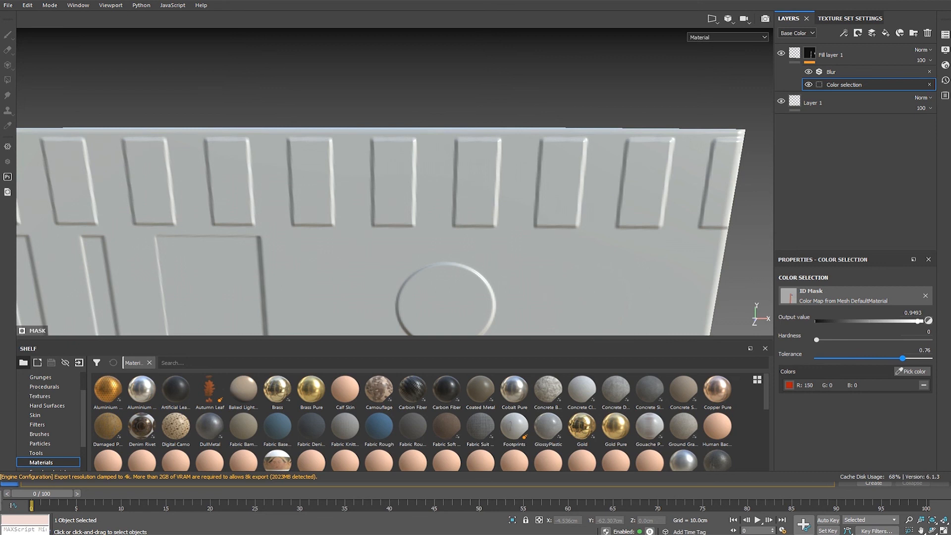
drag(908, 358, 896, 358)
Set the mask's blur intensity to 0.23.
scroll(394, 182, down, 3)
alt+drag(394, 198, 417, 185)
click(841, 72)
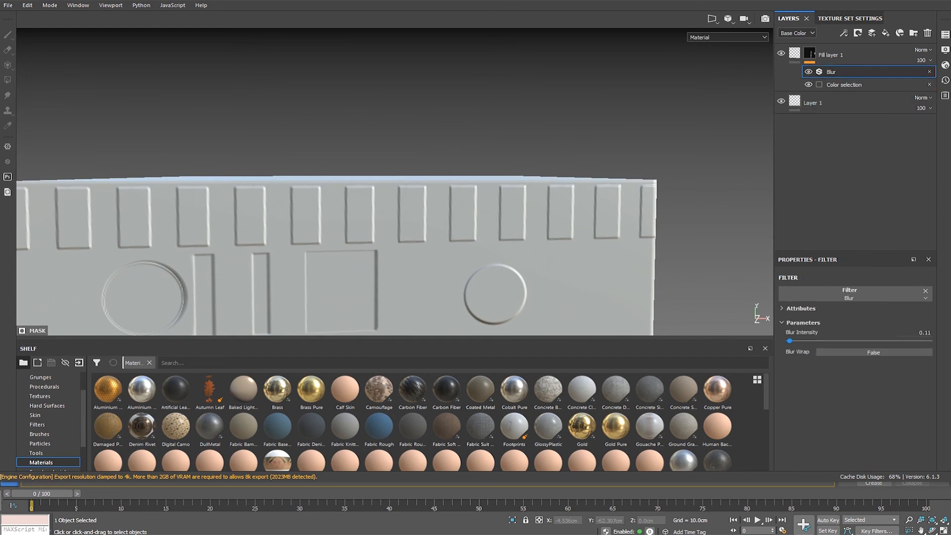
drag(796, 340, 791, 341)
Examine the edges of the masked rectangles across the box's front from several angles and distances.
alt+middle_drag(346, 277, 515, 275)
alt+drag(515, 275, 515, 297)
alt+middle_drag(515, 297, 375, 287)
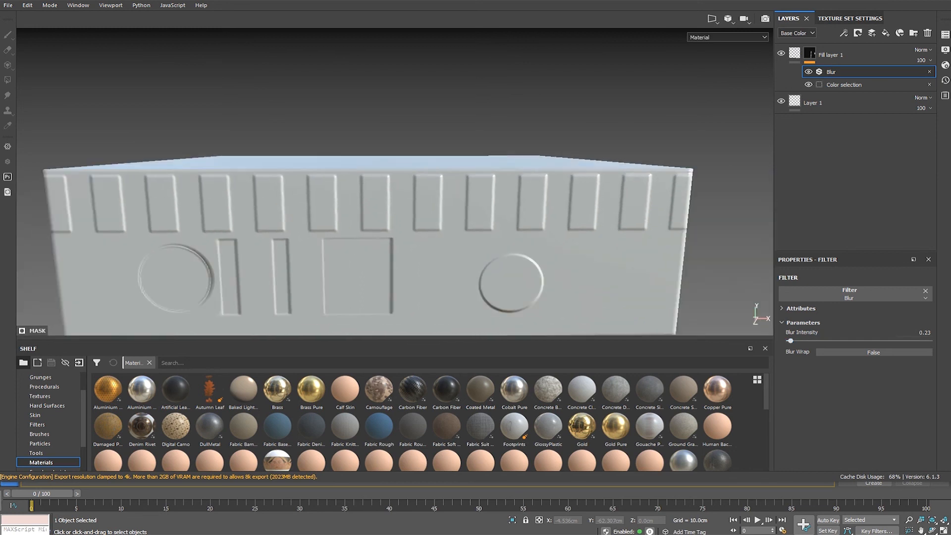
alt+drag(375, 287, 347, 302)
scroll(394, 208, up, 2)
scroll(395, 208, down, 2)
alt+drag(346, 258, 376, 263)
alt+middle_drag(377, 263, 334, 159)
mouse_move(334, 159)
alt+mouse_down()
mouse_move(335, 138)
mouse_move(335, 159)
alt+mouse_up()
alt+middle_drag(334, 159, 303, 159)
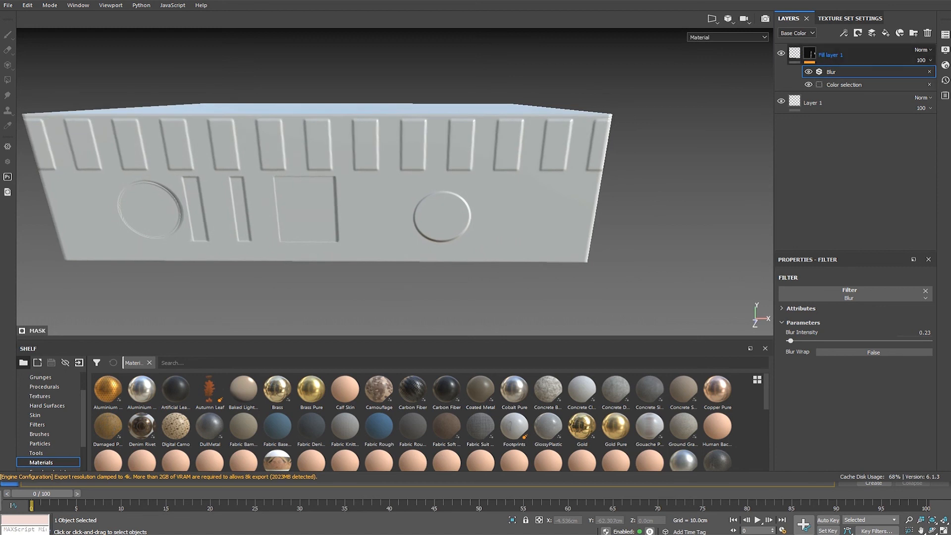
Duplicate Fill layer 1 and replace red with the blue circle's ID color in the copy's color selection.
click(831, 55)
key(ctrl+d)
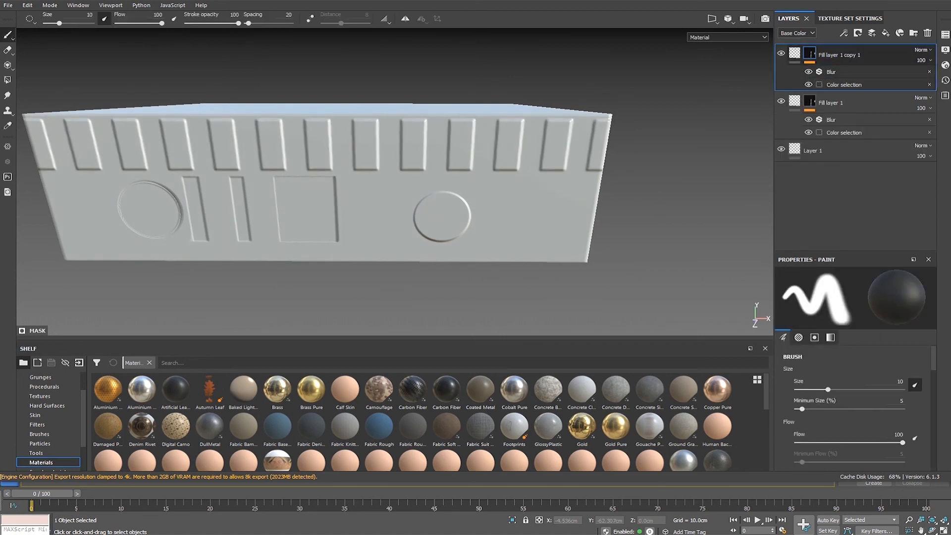
right_click(810, 53)
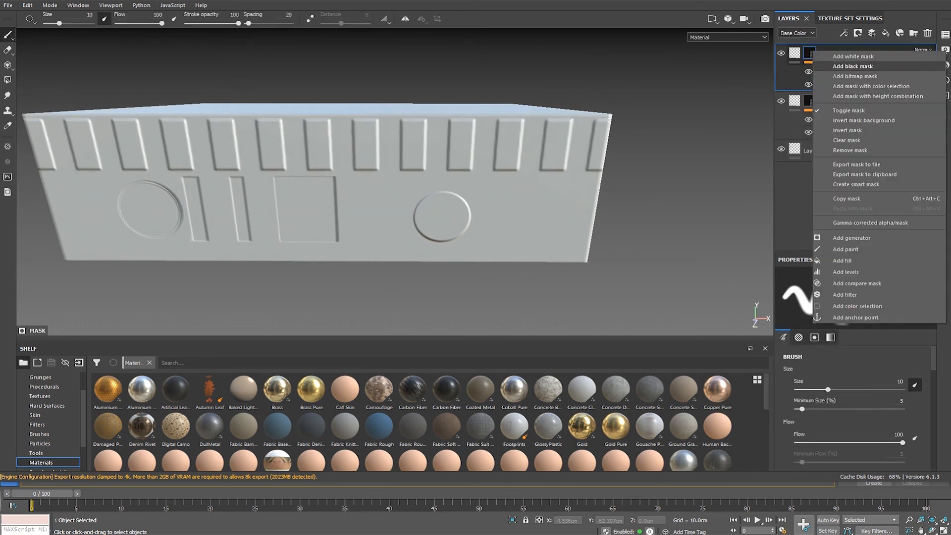
key(Escape)
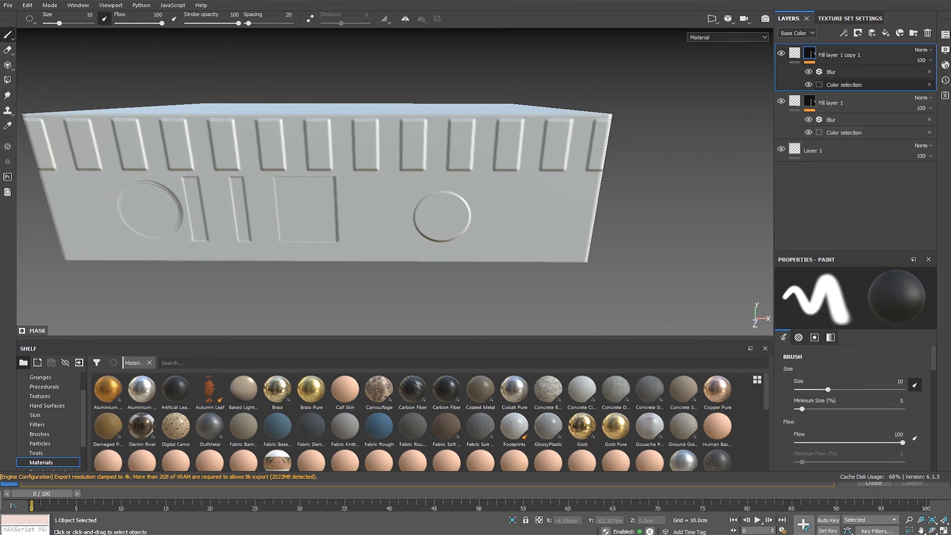
click(843, 84)
click(924, 385)
click(911, 371)
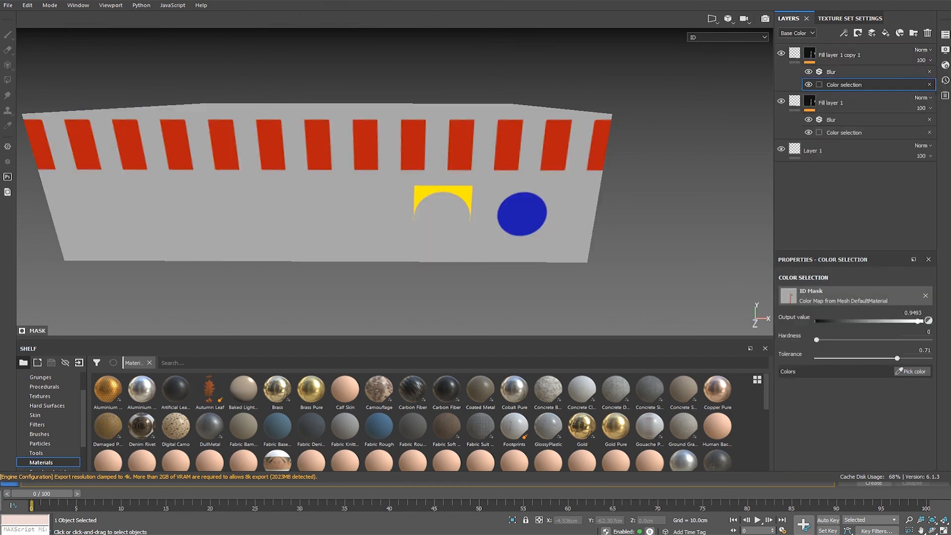
click(521, 213)
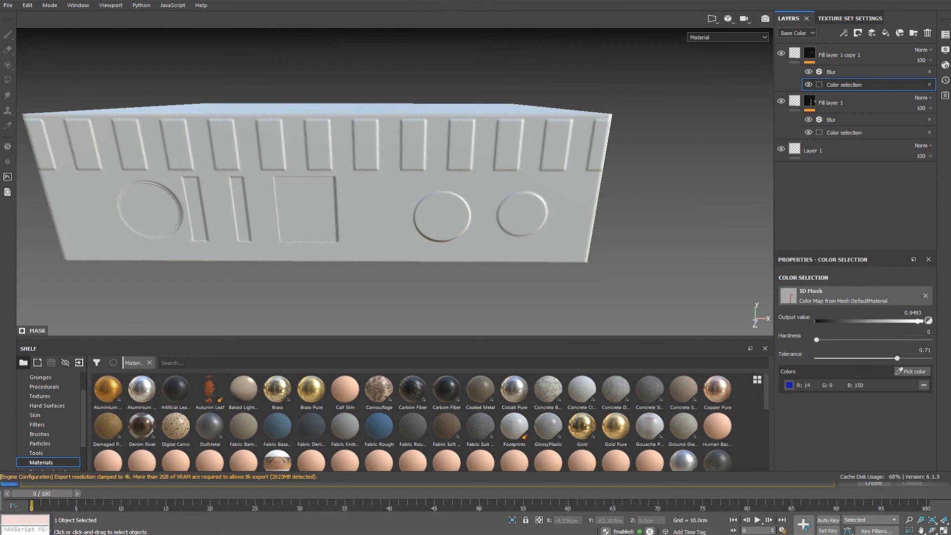
Set the height of the duplicated fill layer masking the blue circle to -0.1008.
click(794, 53)
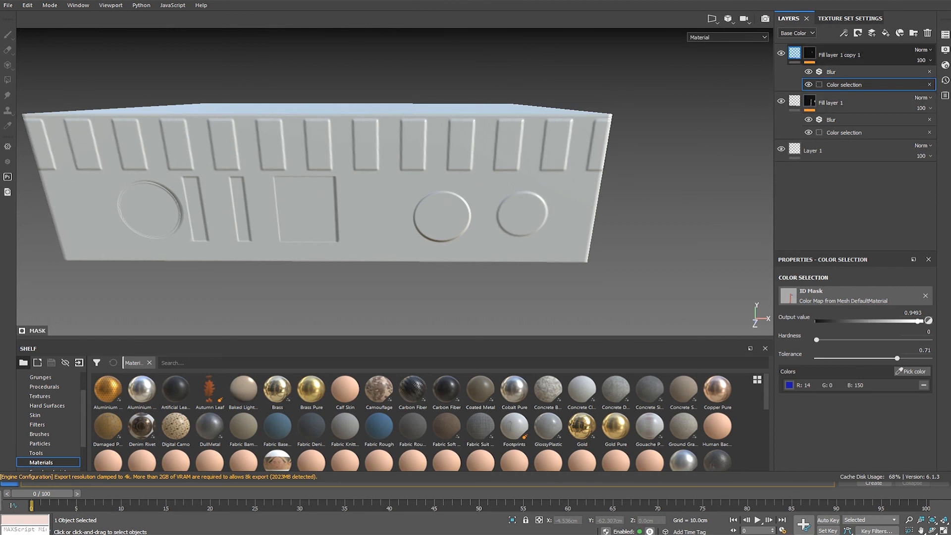
click(794, 53)
drag(859, 416, 841, 416)
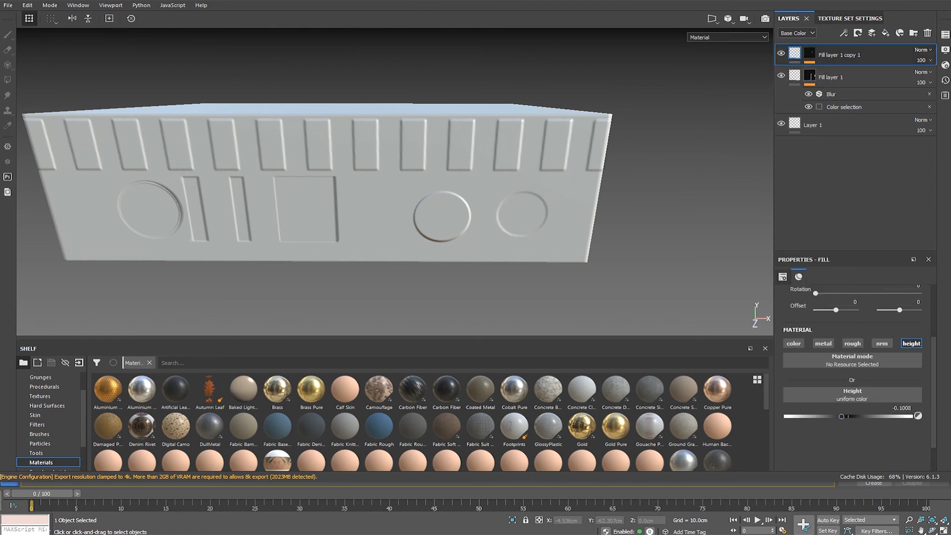
Disable the Blur filter in the mask of the duplicated fill layer for the blue circle.
scroll(552, 198, up, 3)
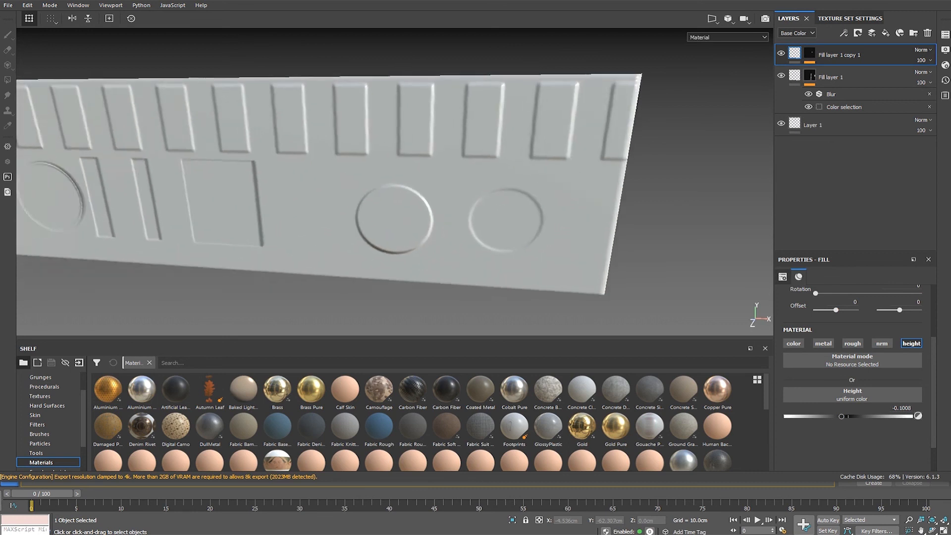
alt+drag(552, 198, 533, 181)
click(809, 53)
click(837, 72)
scroll(542, 206, up, 2)
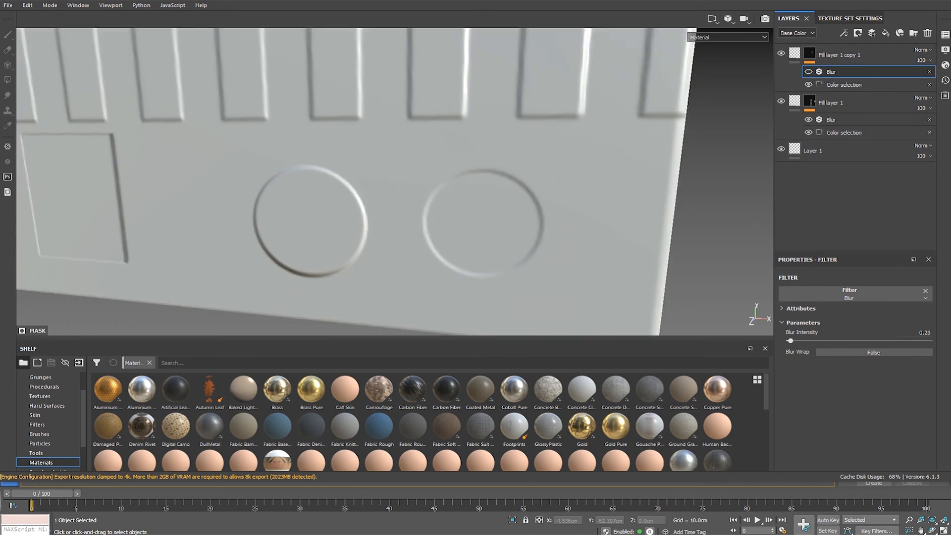
scroll(542, 223, down, 3)
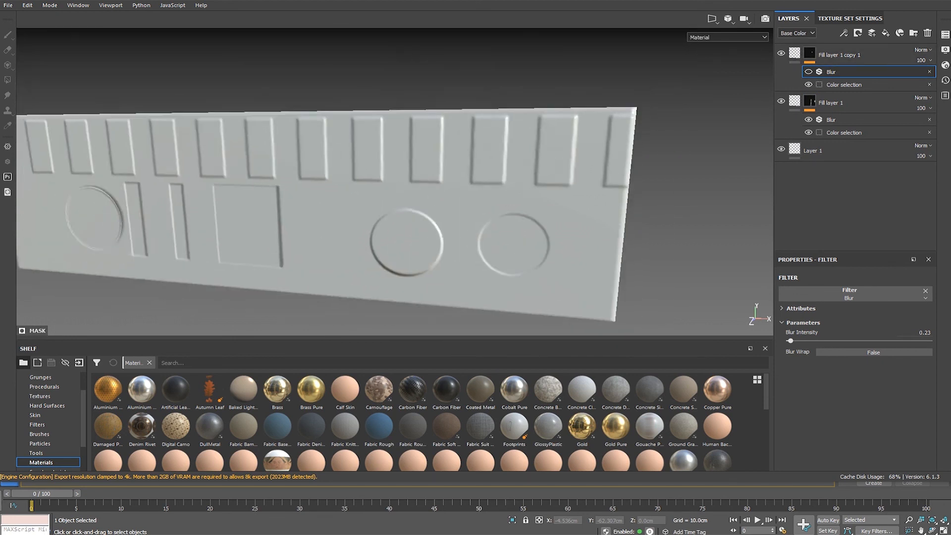
Duplicate the blue circle's fill layer and add the yellow ID color to the new copy's color selection.
alt+drag(431, 233, 470, 240)
alt+middle_drag(471, 240, 529, 228)
scroll(529, 228, down, 1)
key(ctrl+d)
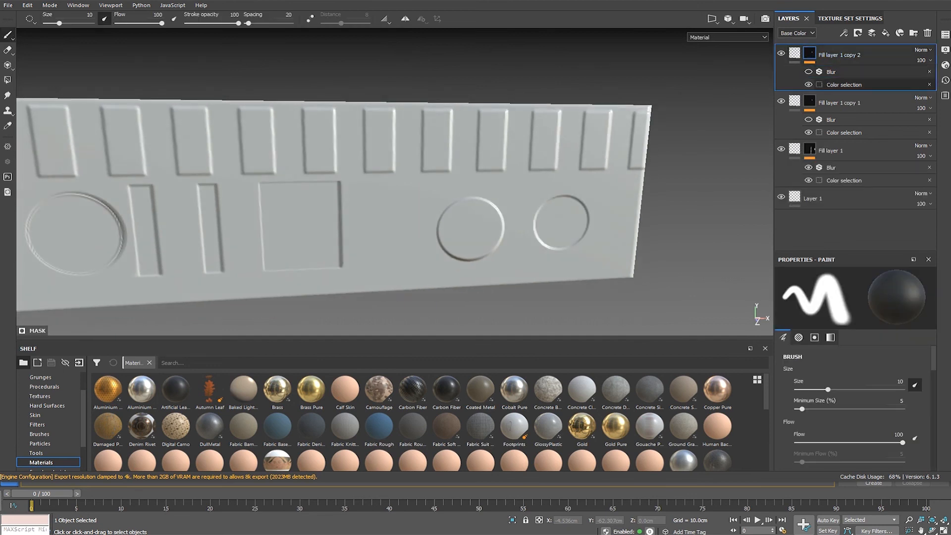
click(843, 85)
click(910, 371)
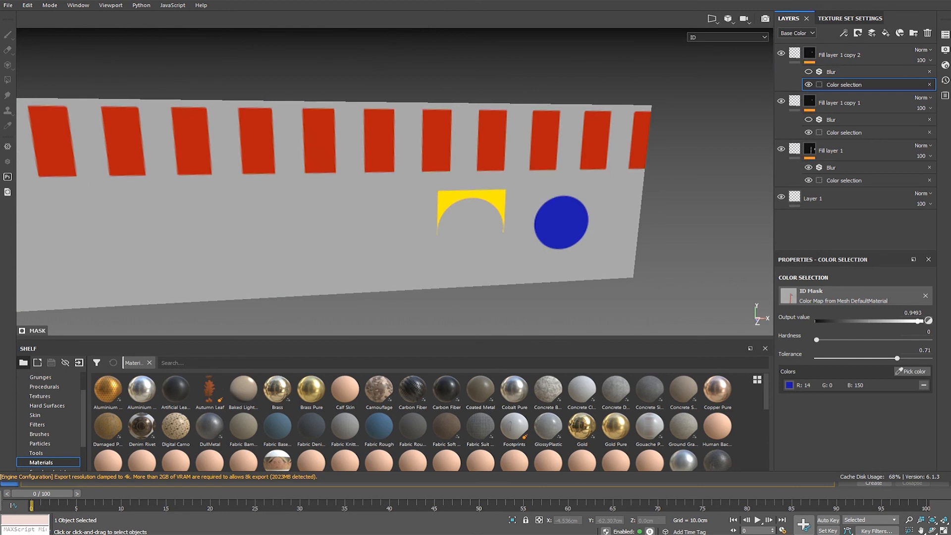
click(471, 194)
Examine the masked height details on the box's front, including the yellow ID area, from several angles.
alt+drag(471, 194, 473, 242)
scroll(473, 208, down, 2)
scroll(473, 208, up, 2)
scroll(473, 223, down, 2)
mouse_move(426, 222)
alt+mouse_down()
mouse_move(446, 218)
mouse_move(436, 208)
mouse_move(448, 220)
mouse_move(446, 233)
mouse_move(439, 228)
alt+mouse_up()
scroll(396, 193, up, 3)
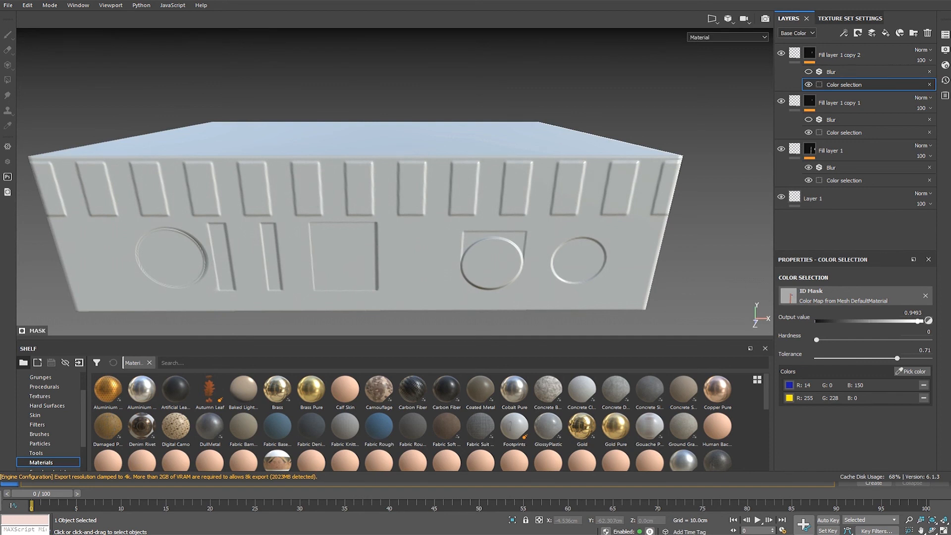
scroll(396, 218, down, 2)
alt+drag(439, 227, 418, 215)
scroll(397, 218, up, 1)
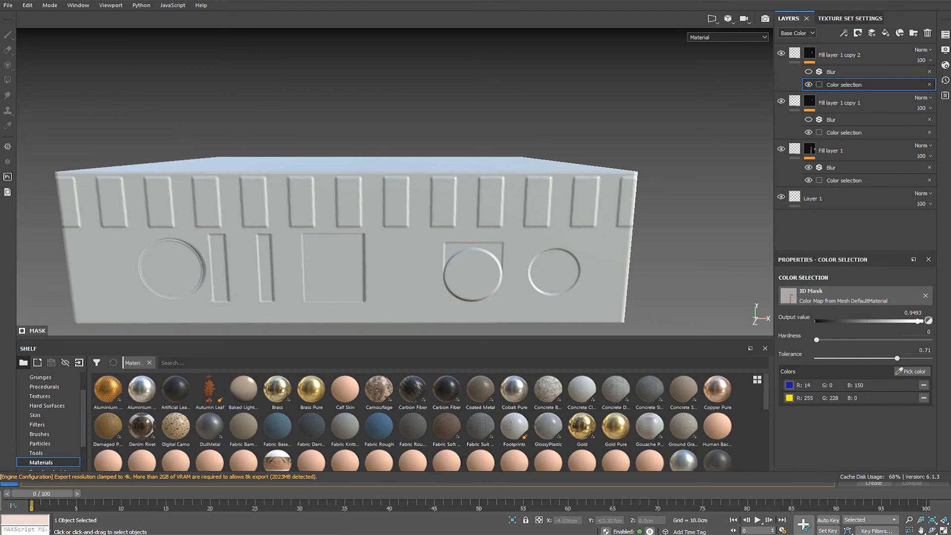